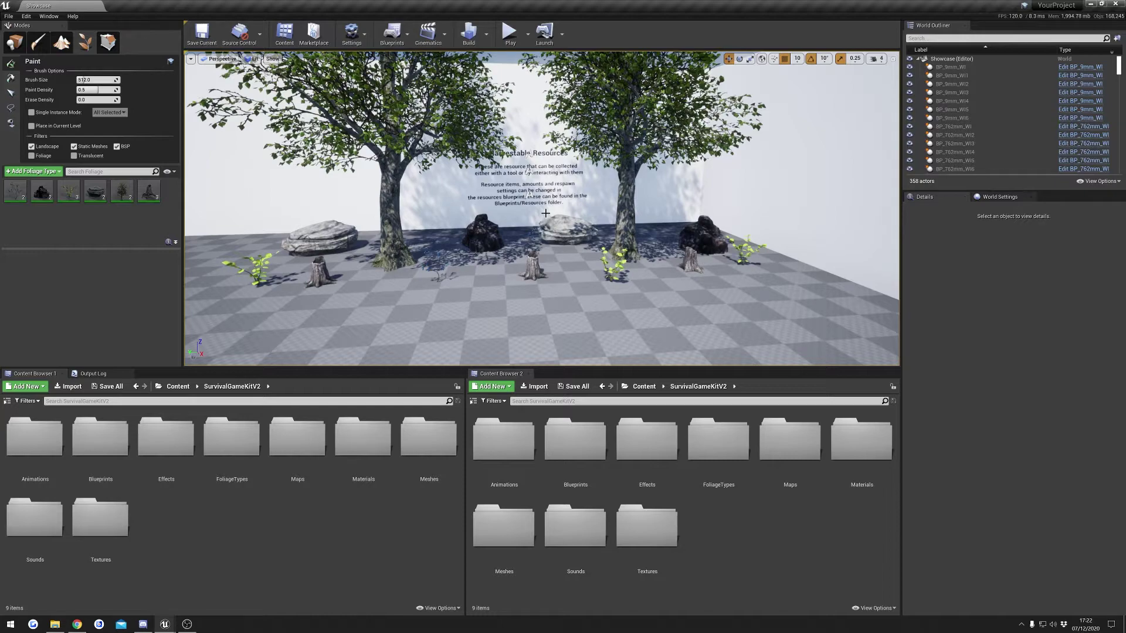
Open the Resources folder inside the SurvivalGameKitV2 Blueprints folder.
{"action": "scroll", "coordinate": [545, 212], "scroll_direction": "up", "scroll_amount": 3}
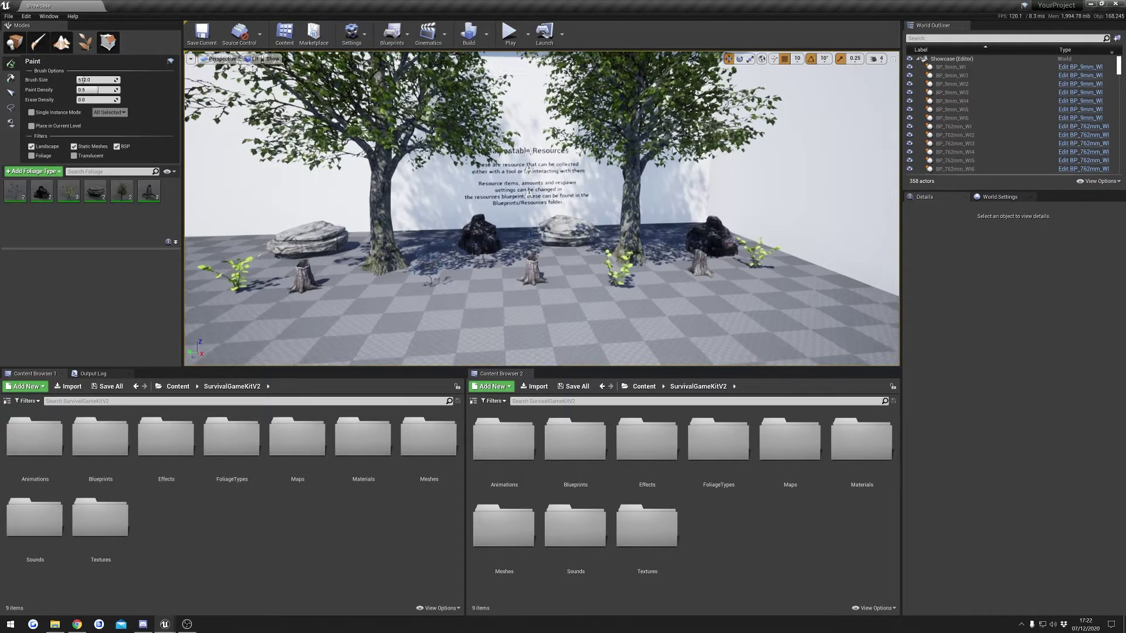
{"action": "scroll", "coordinate": [554, 276], "scroll_direction": "down", "scroll_amount": 2}
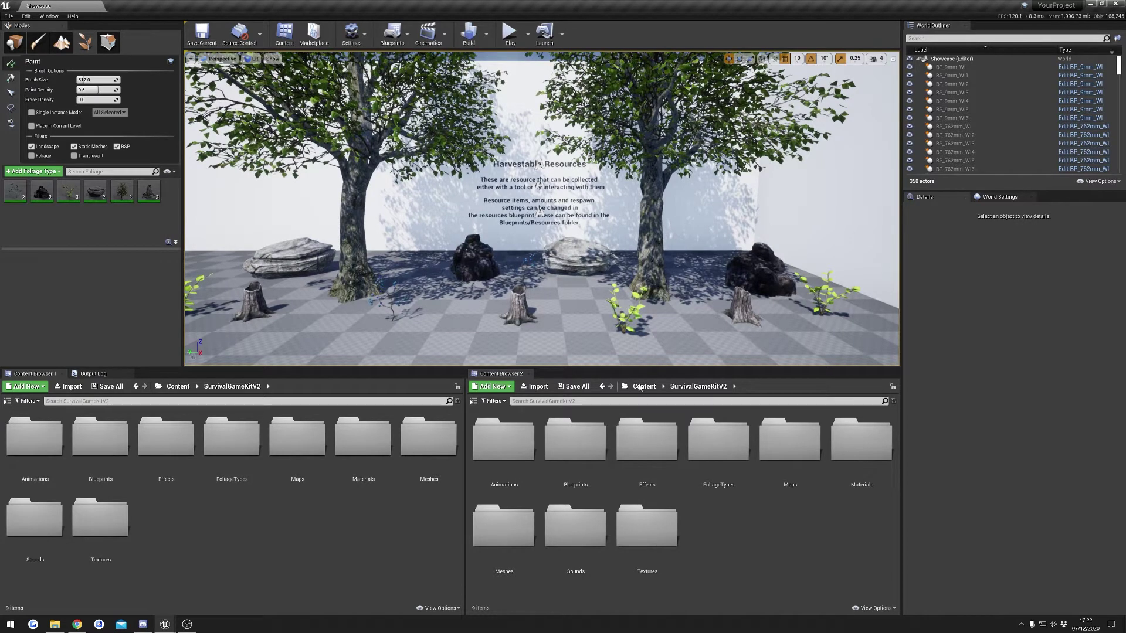
{"action": "double_click", "coordinate": [575, 446]}
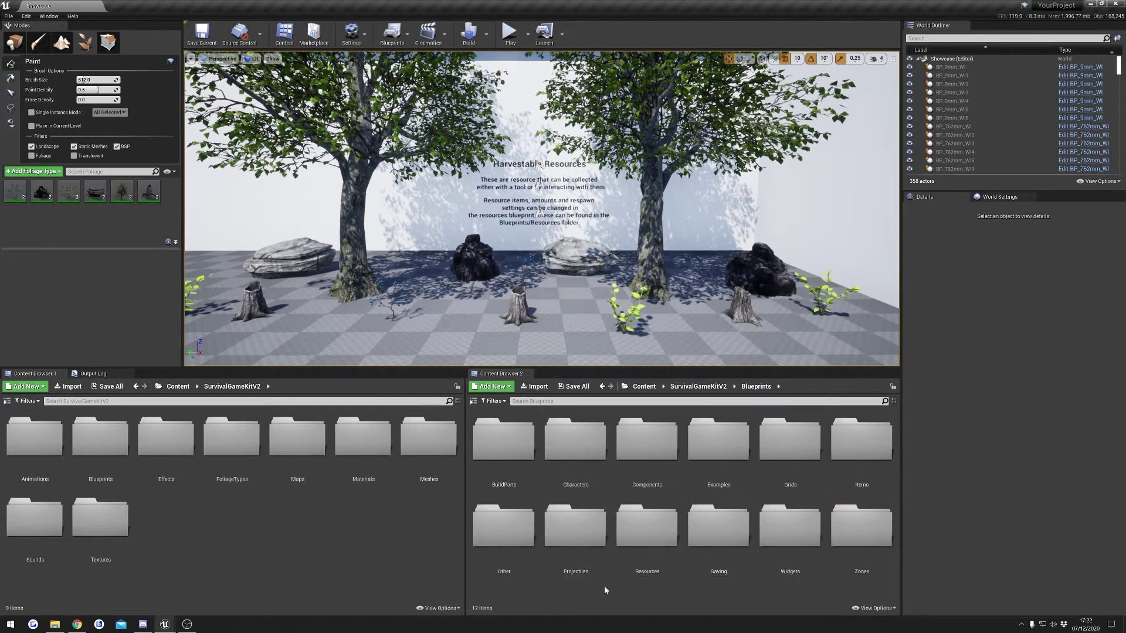
{"action": "double_click", "coordinate": [647, 542]}
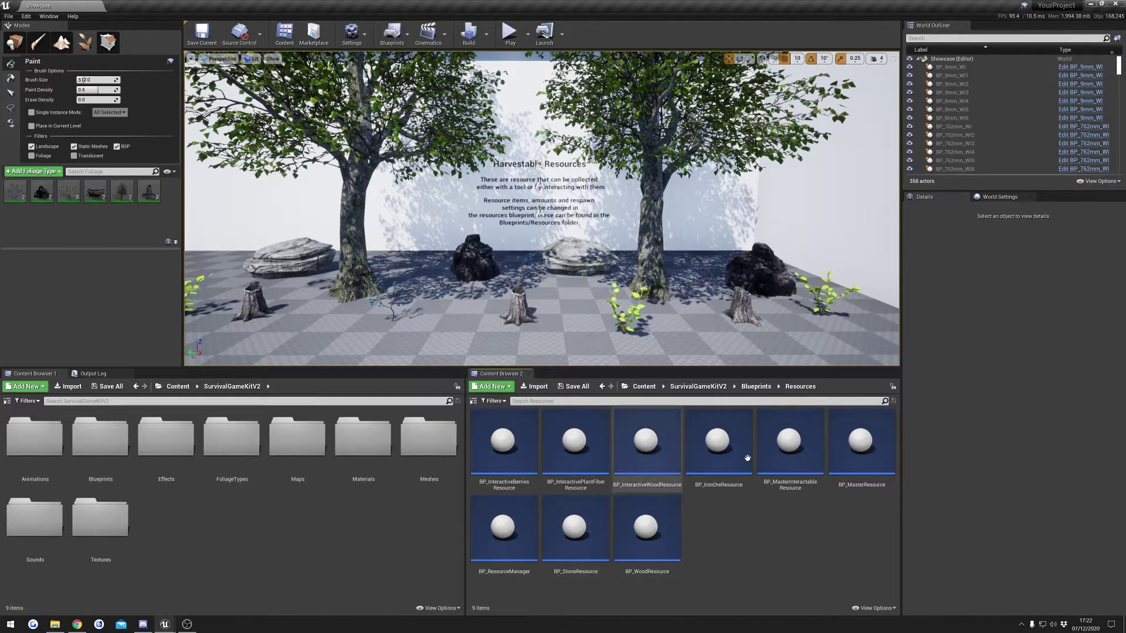
Duplicate the BP_WoodResource blueprint and name the copy BP_ApplesResource.
{"action": "mouse_move", "coordinate": [643, 532]}
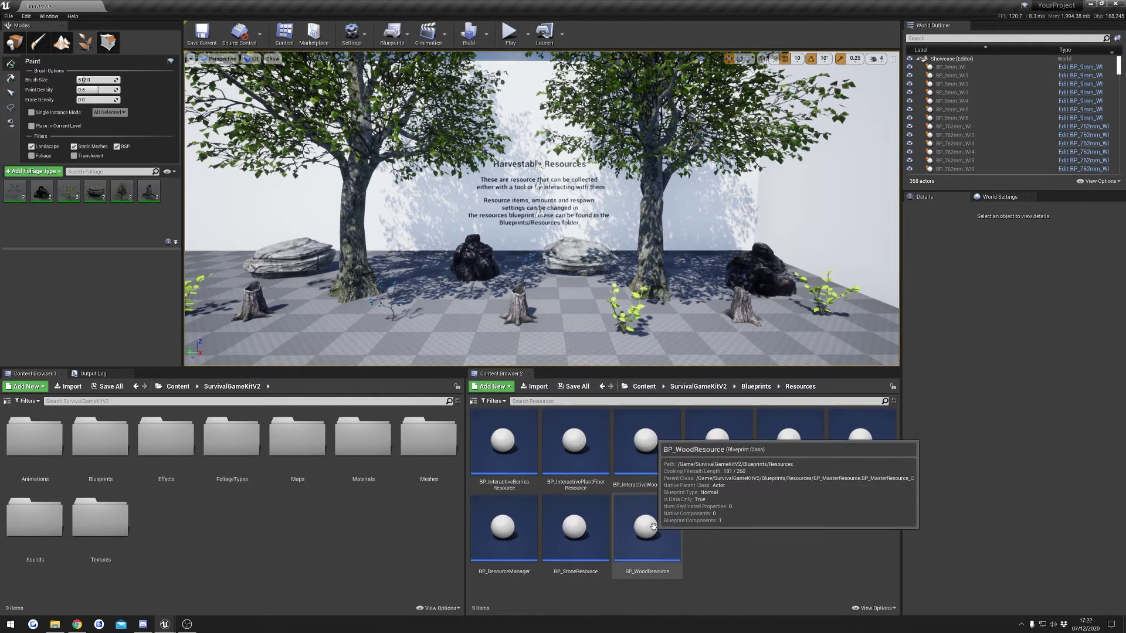
{"action": "right_click", "coordinate": [643, 532]}
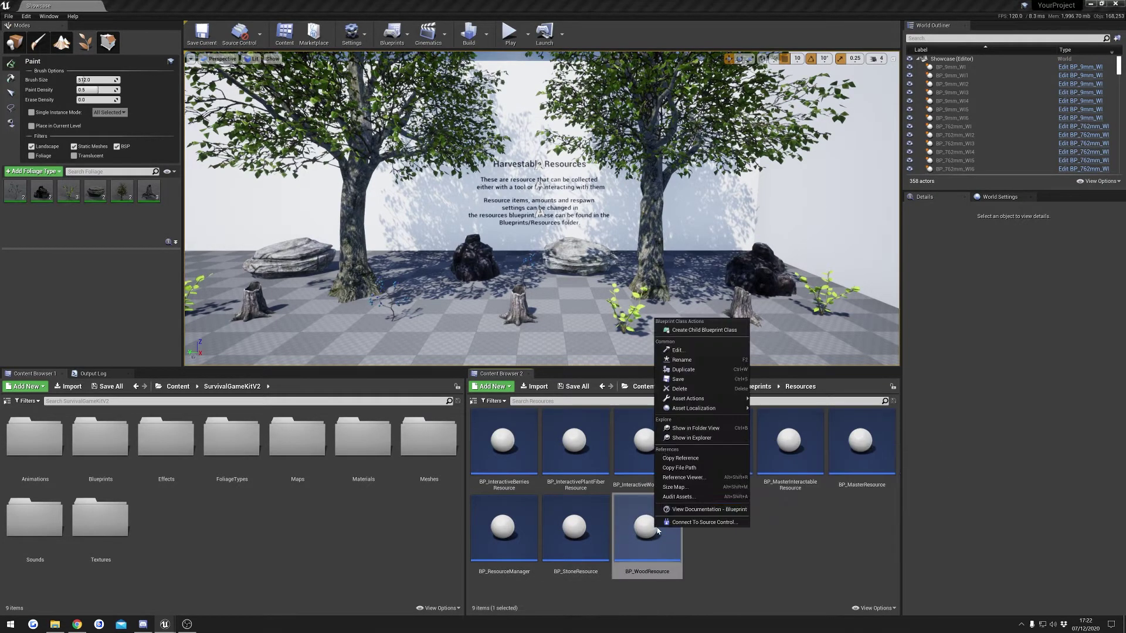
{"action": "left_click", "coordinate": [682, 369]}
{"action": "key", "text": "End"}
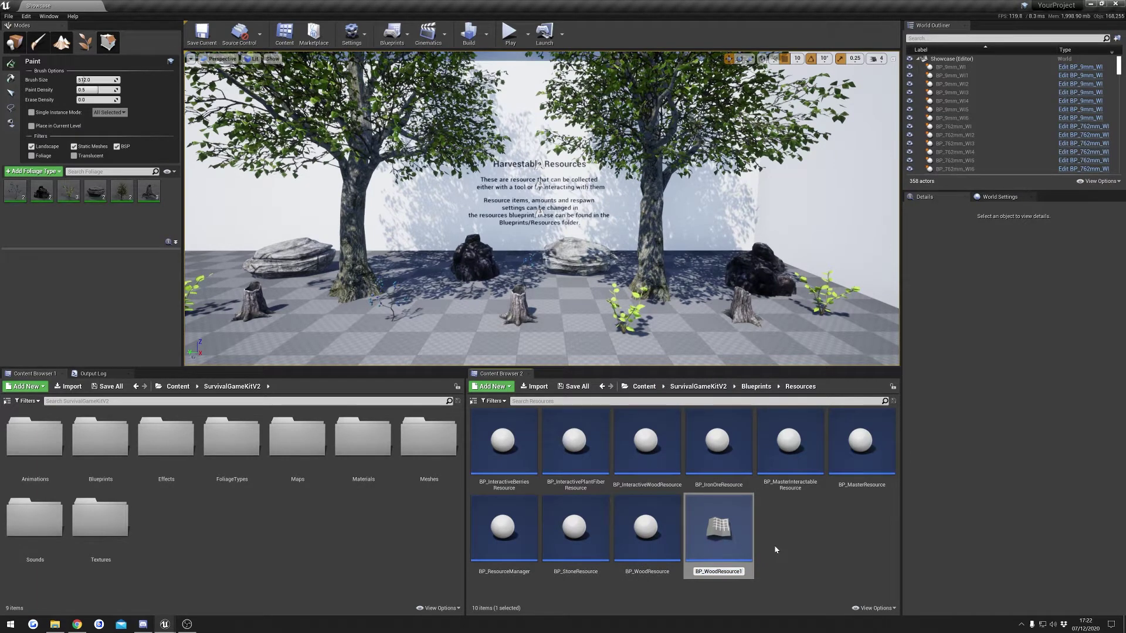
{"action": "key", "text": "BackSpace"}
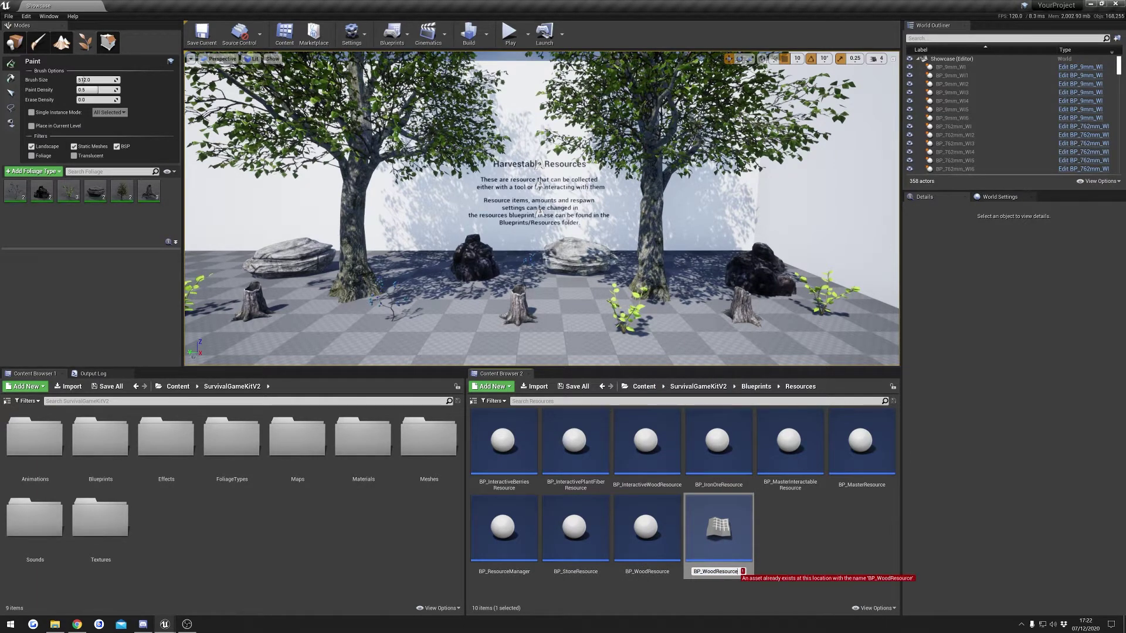
{"action": "key", "text": "BackSpace"}
{"action": "key", "text": "BackSpace"}
{"action": "key", "text": "BackSpace"}
{"action": "key", "text": "BackSpace"}
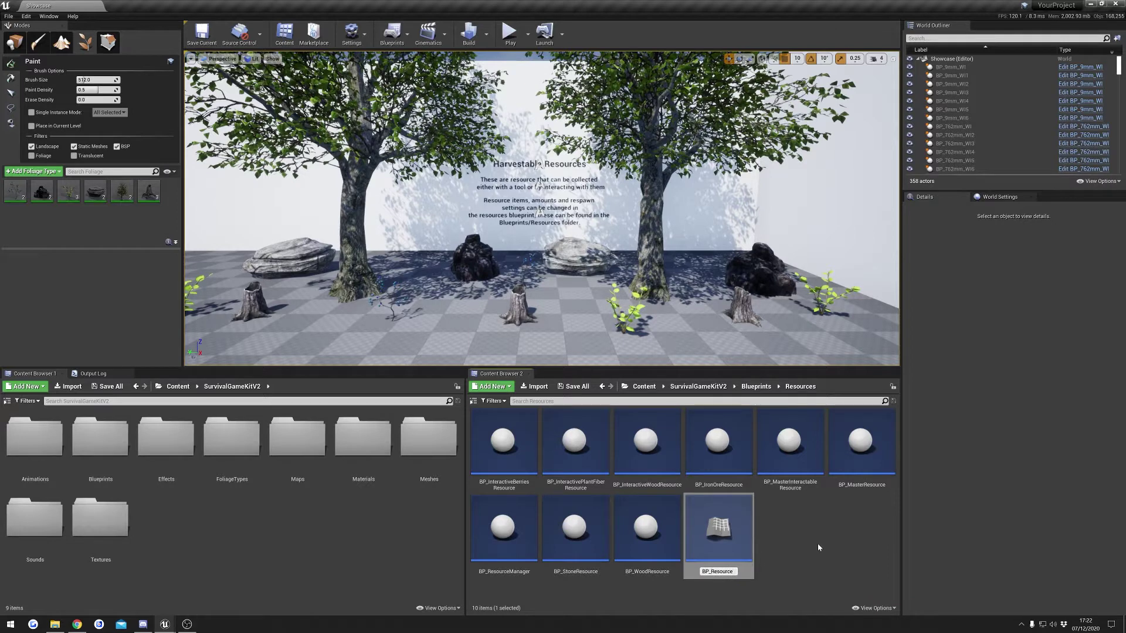
{"action": "type", "text": "Apples"}
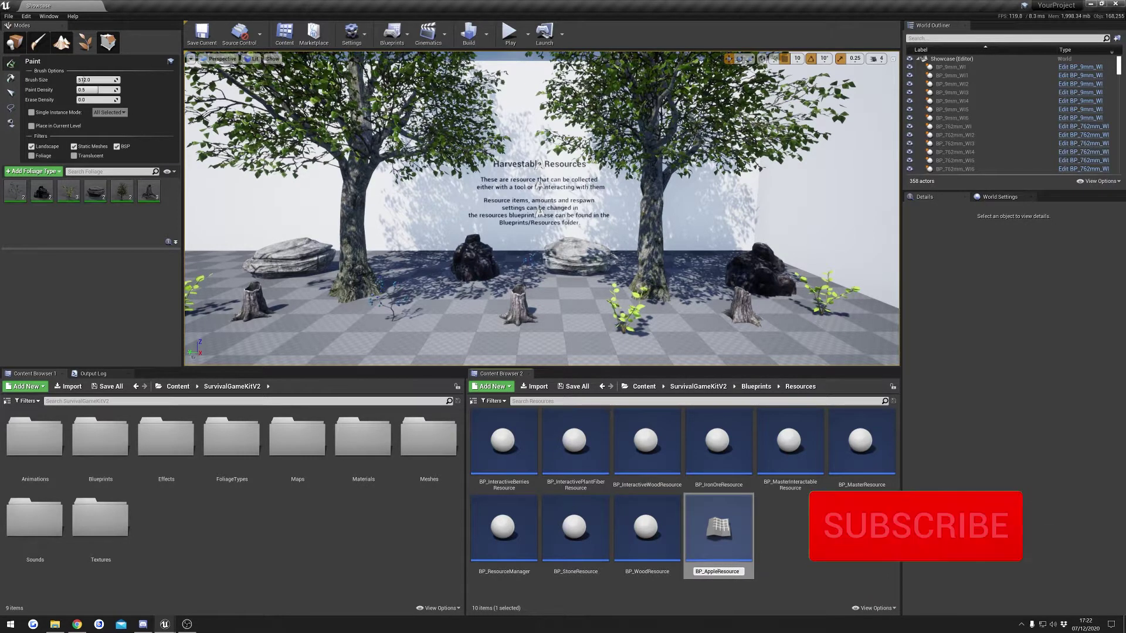
{"action": "key", "text": "Return"}
{"action": "left_click_drag", "start_coordinate": [499, 457], "coordinate": [549, 252]}
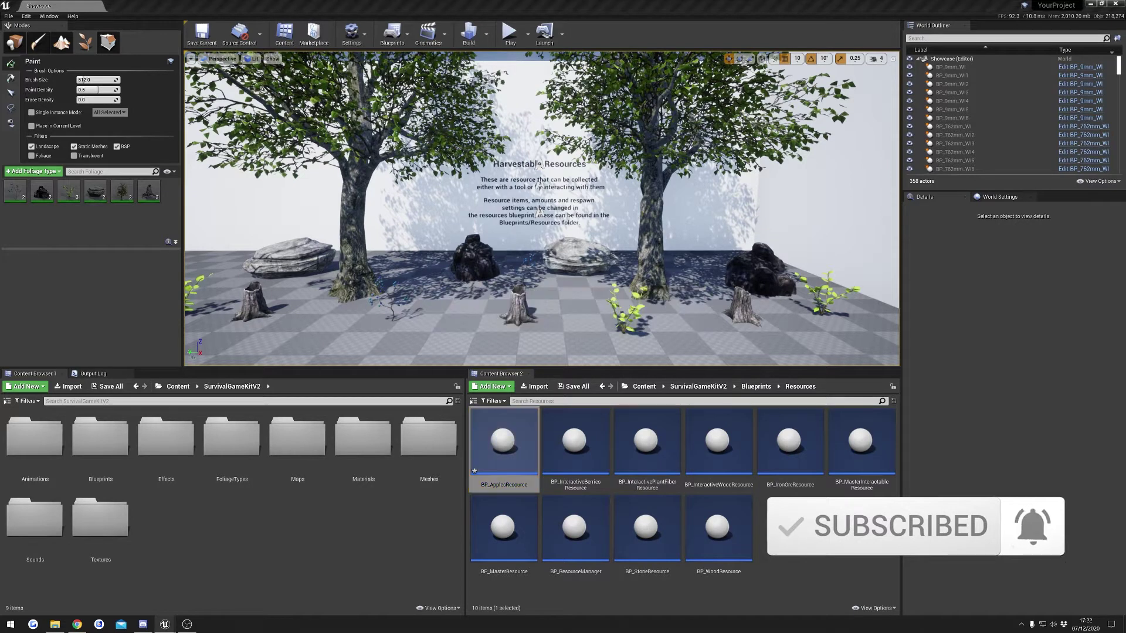
Open BP_ApplesResource and set the row name of its first resource item to Consumable_Apple.
{"action": "double_click", "coordinate": [503, 446]}
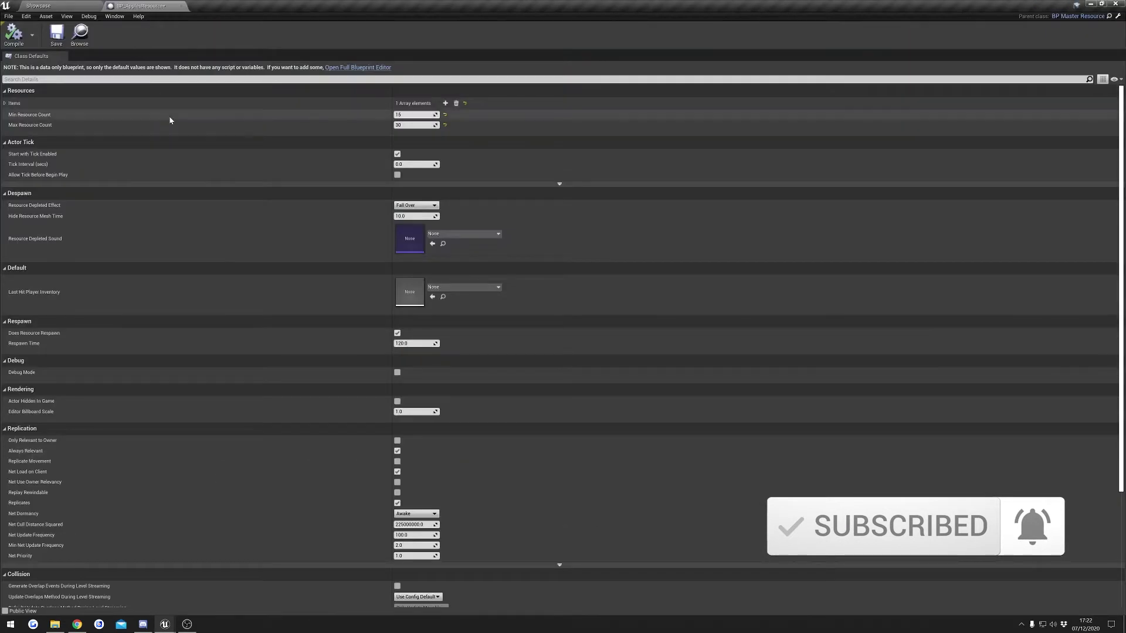
{"action": "left_click", "coordinate": [97, 106]}
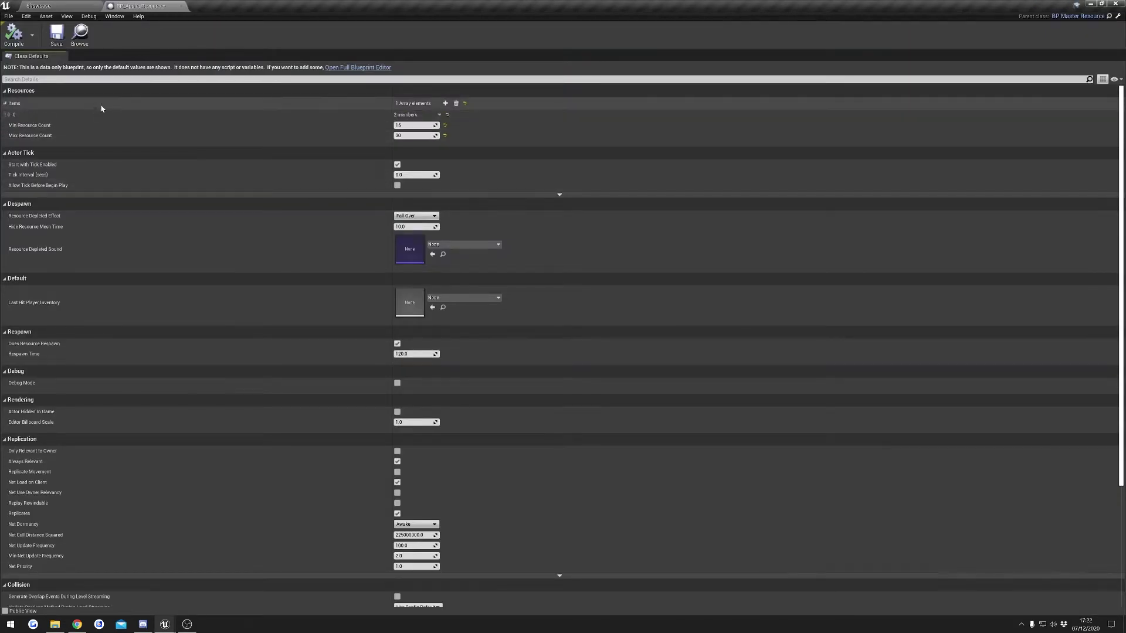
{"action": "left_click", "coordinate": [100, 116]}
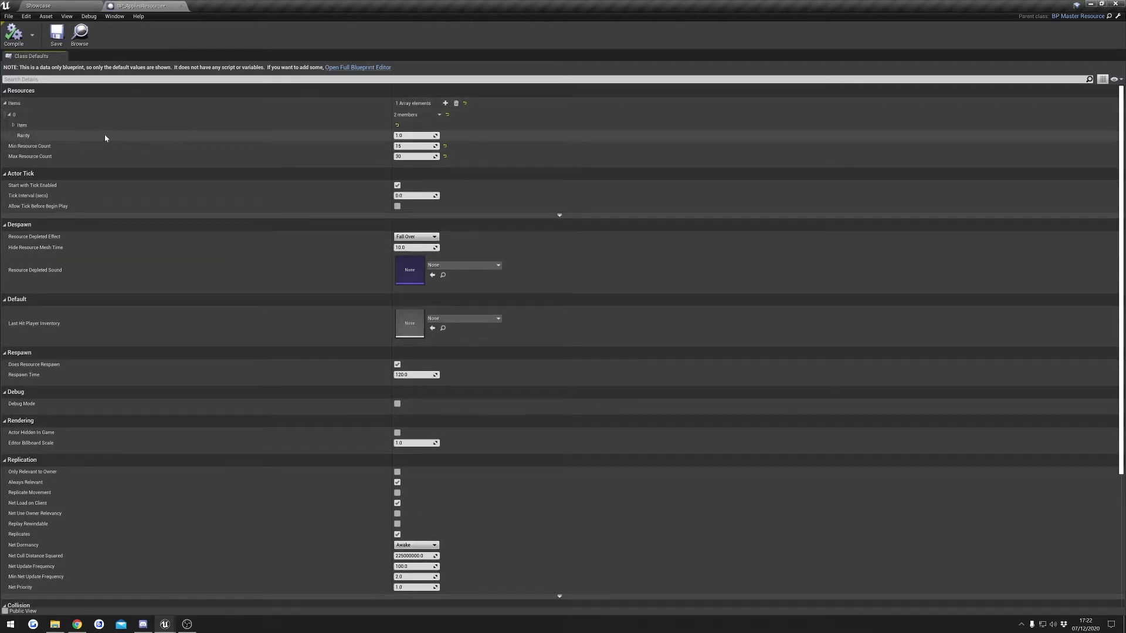
{"action": "left_click", "coordinate": [45, 125]}
{"action": "left_click", "coordinate": [418, 148]}
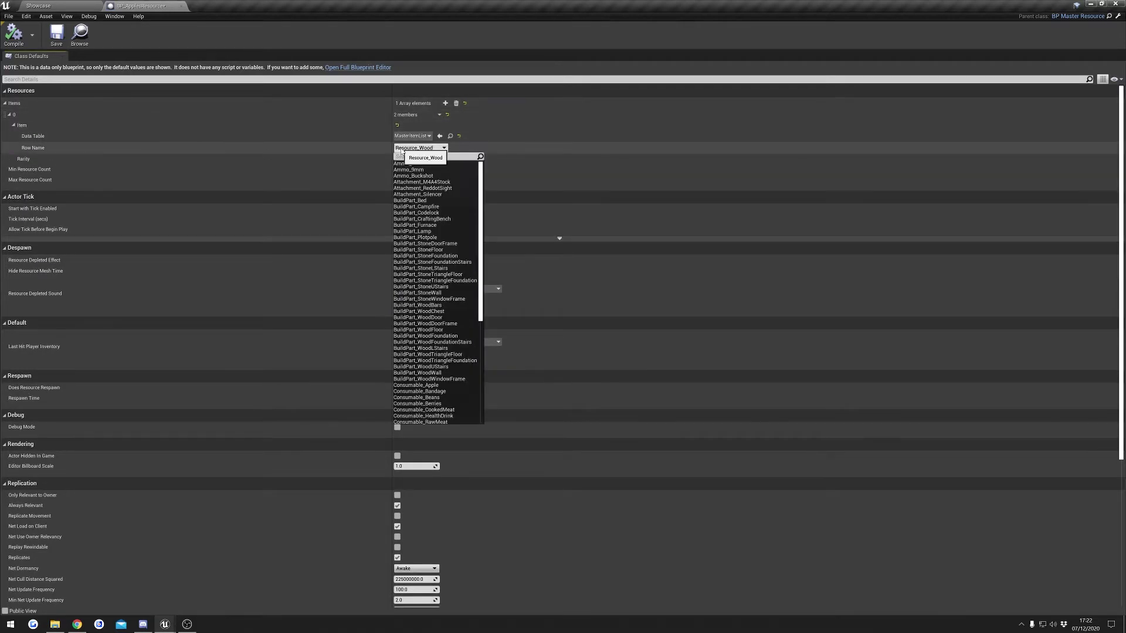
{"action": "type", "text": "apple"}
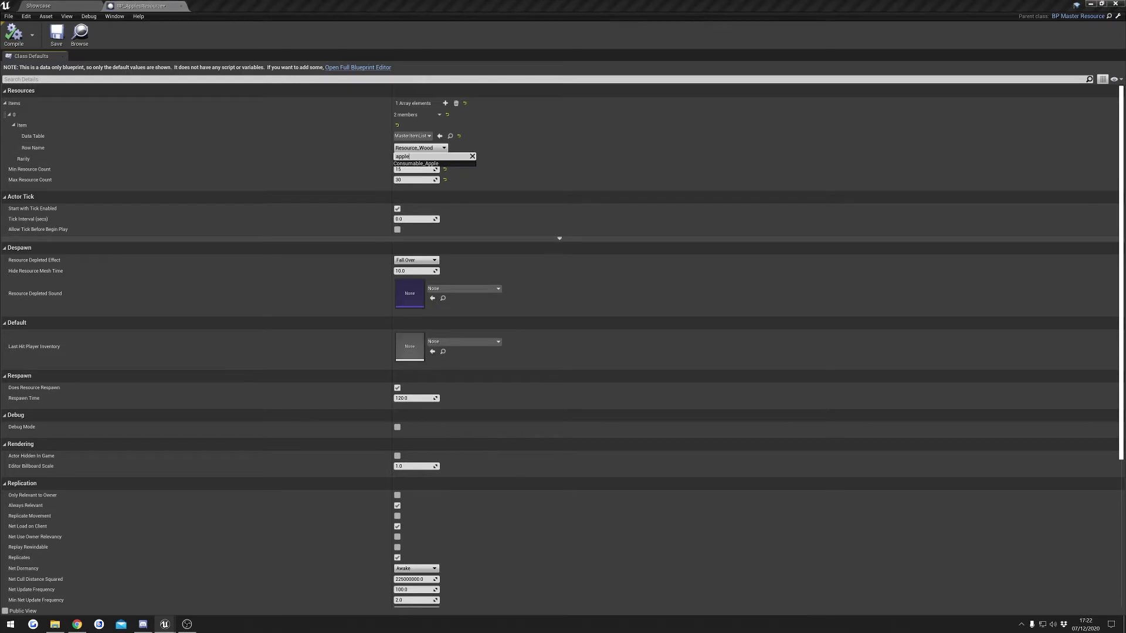
{"action": "left_click", "coordinate": [411, 163]}
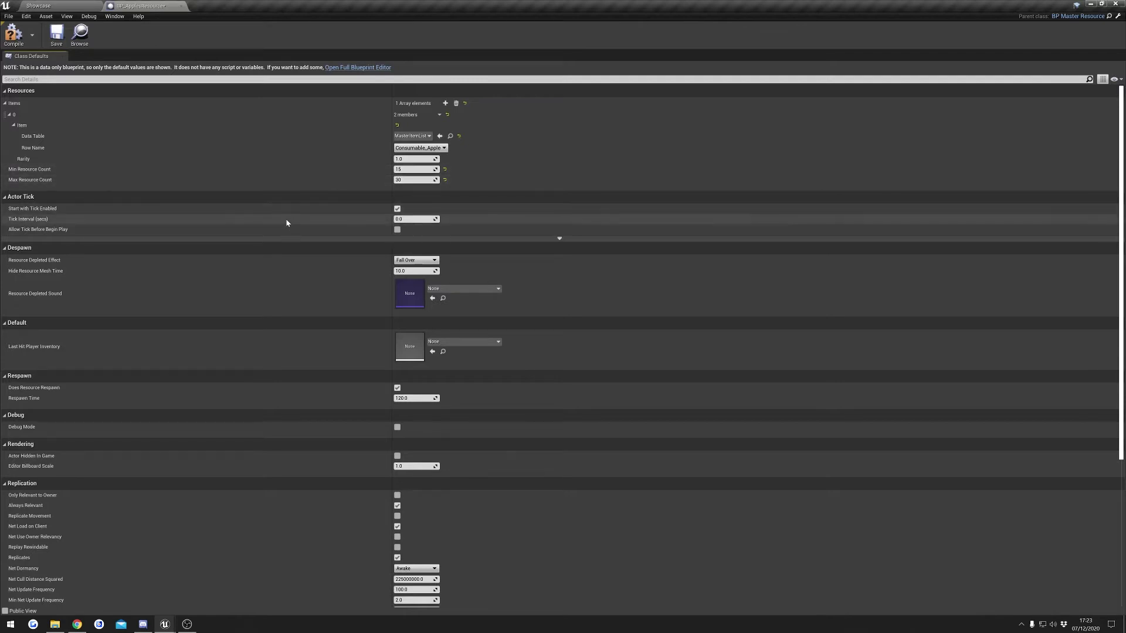
Try None as the Resource Depleted Effect and return it to Fall Over.
{"action": "scroll", "coordinate": [250, 273], "scroll_direction": "down", "scroll_amount": 1}
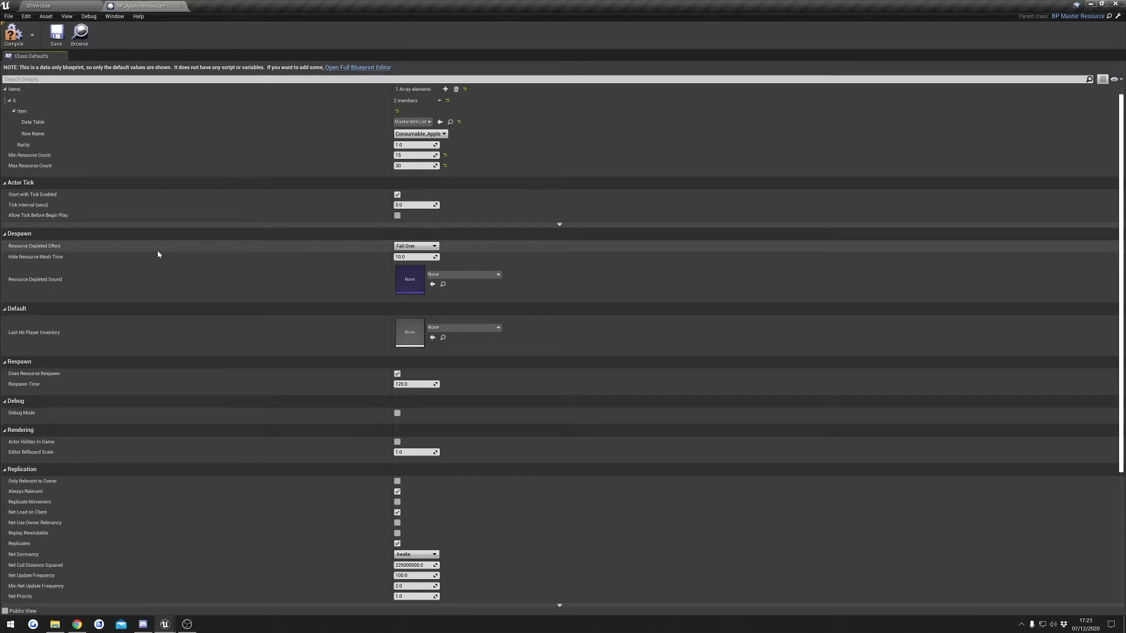
{"action": "left_click", "coordinate": [416, 249]}
{"action": "left_click", "coordinate": [431, 254]}
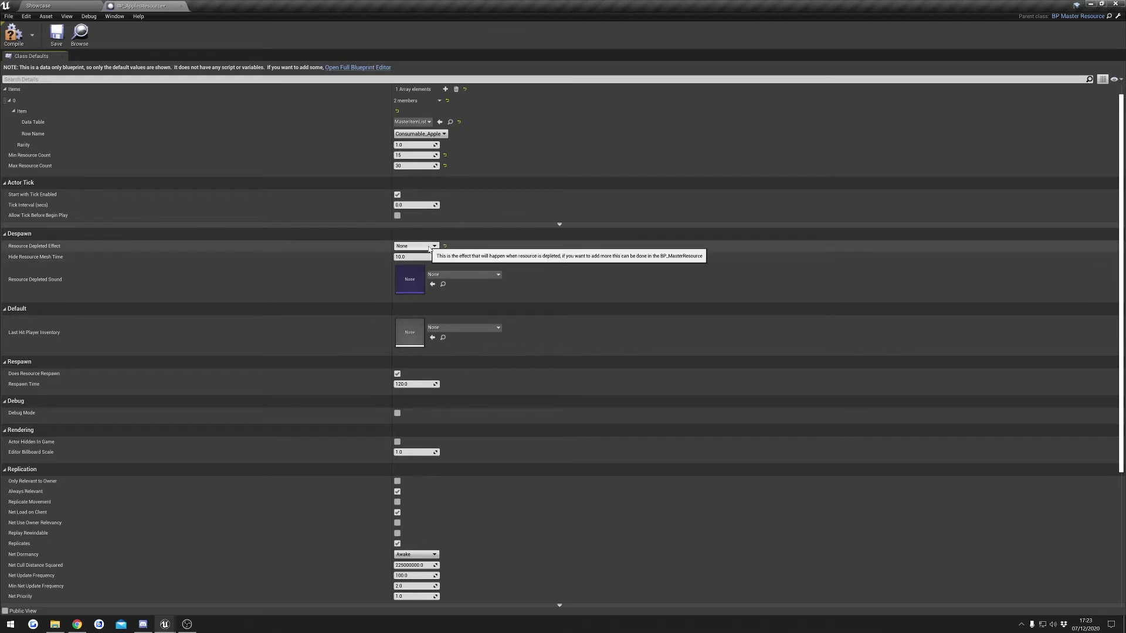
{"action": "left_click", "coordinate": [430, 246]}
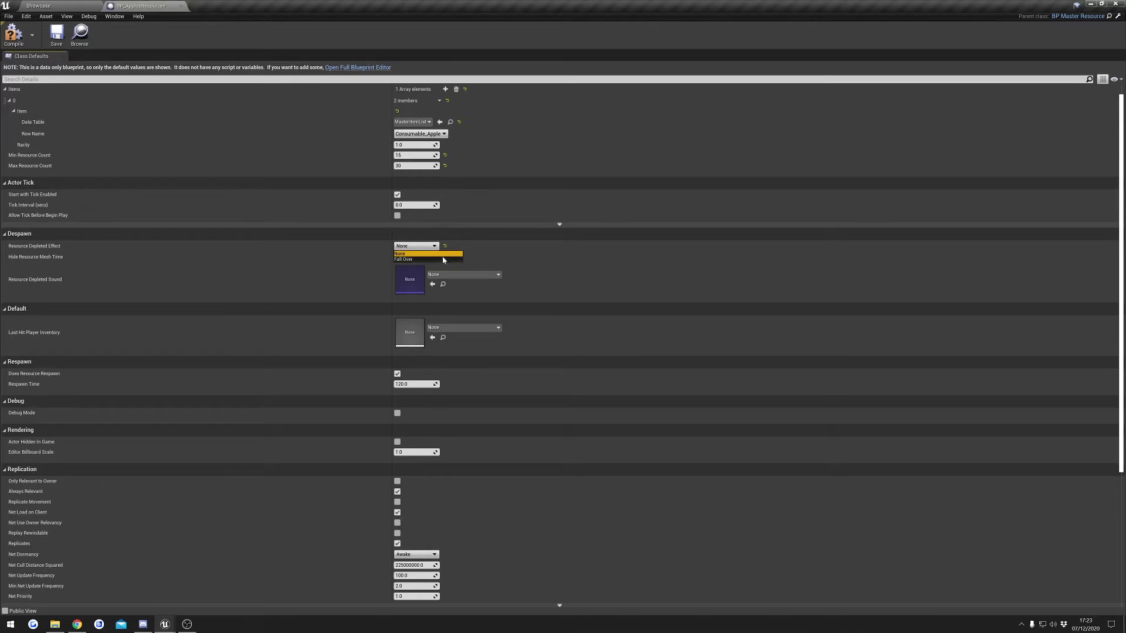
{"action": "left_click", "coordinate": [427, 254]}
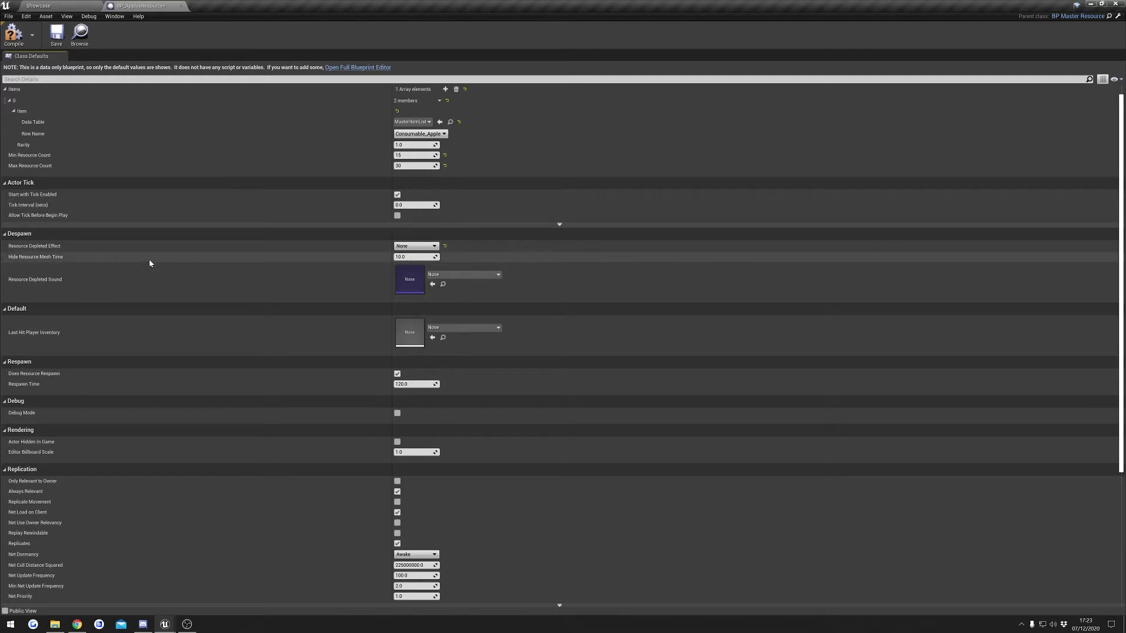
{"action": "left_click", "coordinate": [407, 245]}
{"action": "left_click", "coordinate": [418, 258]}
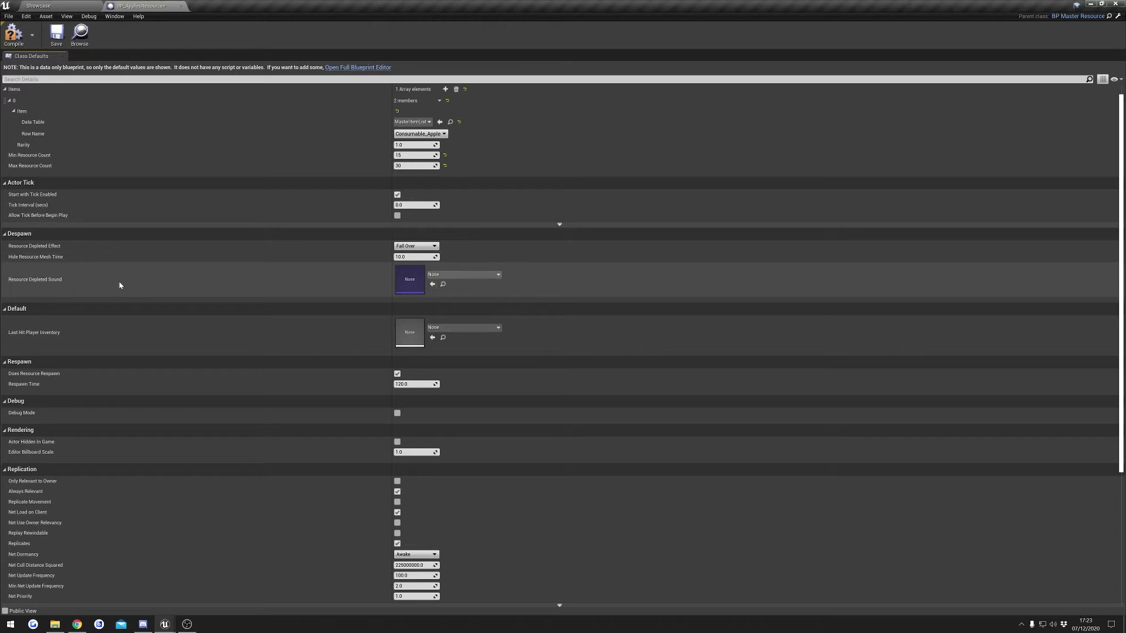
Review the despawn and respawn defaults, and compile, save and close BP_ApplesResource.
{"action": "scroll", "coordinate": [156, 315], "scroll_direction": "down", "scroll_amount": 1}
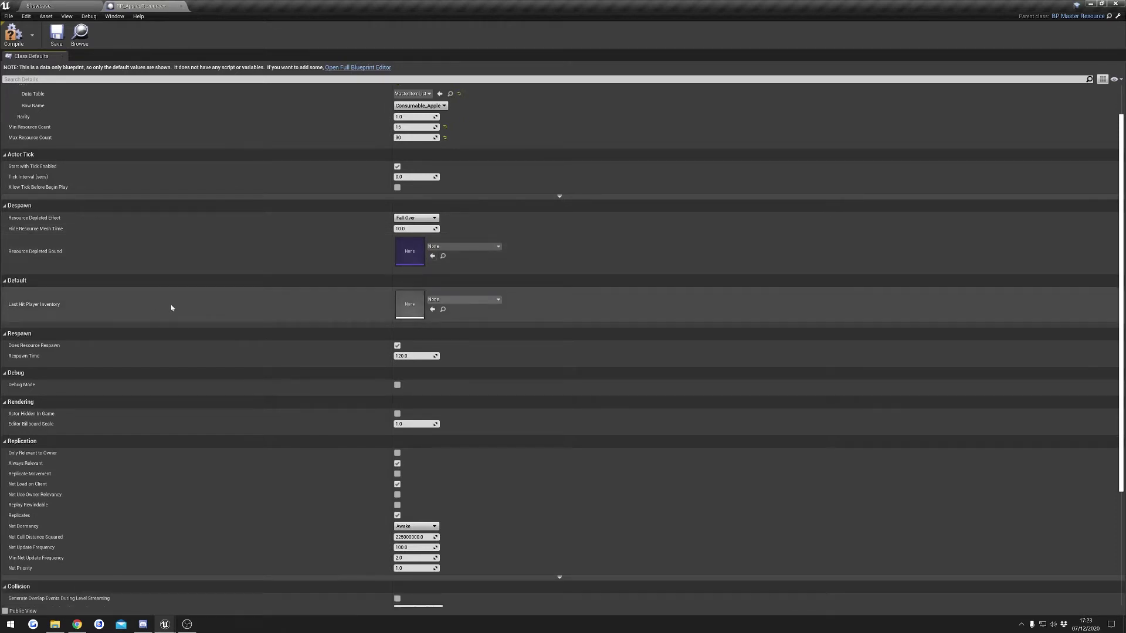
{"action": "scroll", "coordinate": [169, 307], "scroll_direction": "down", "scroll_amount": 1}
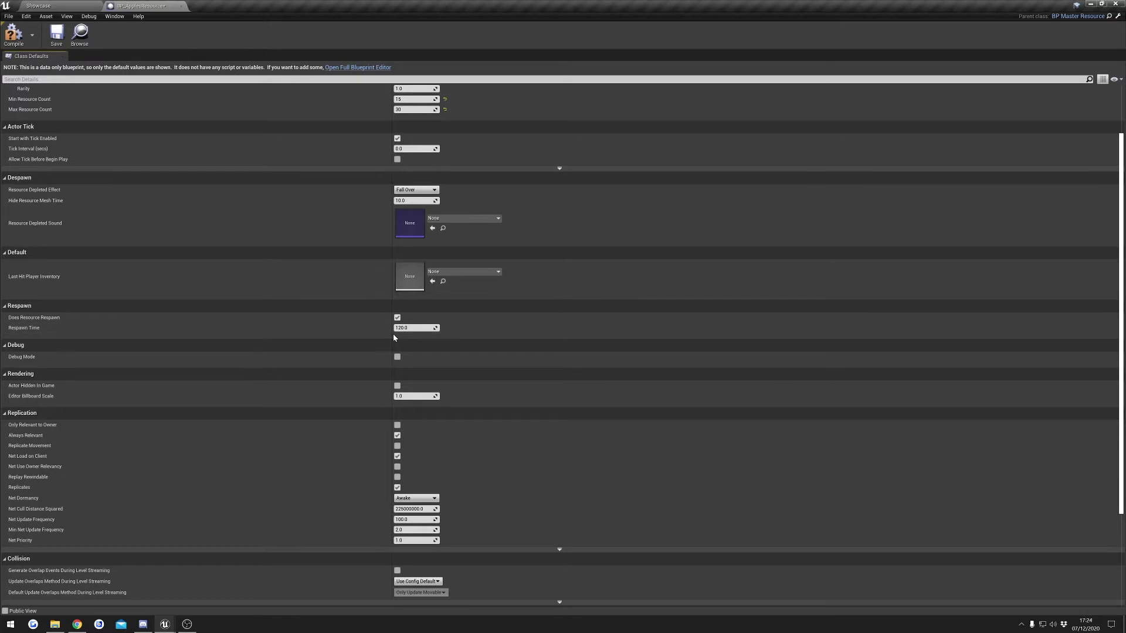
{"action": "scroll", "coordinate": [313, 337], "scroll_direction": "down", "scroll_amount": 3}
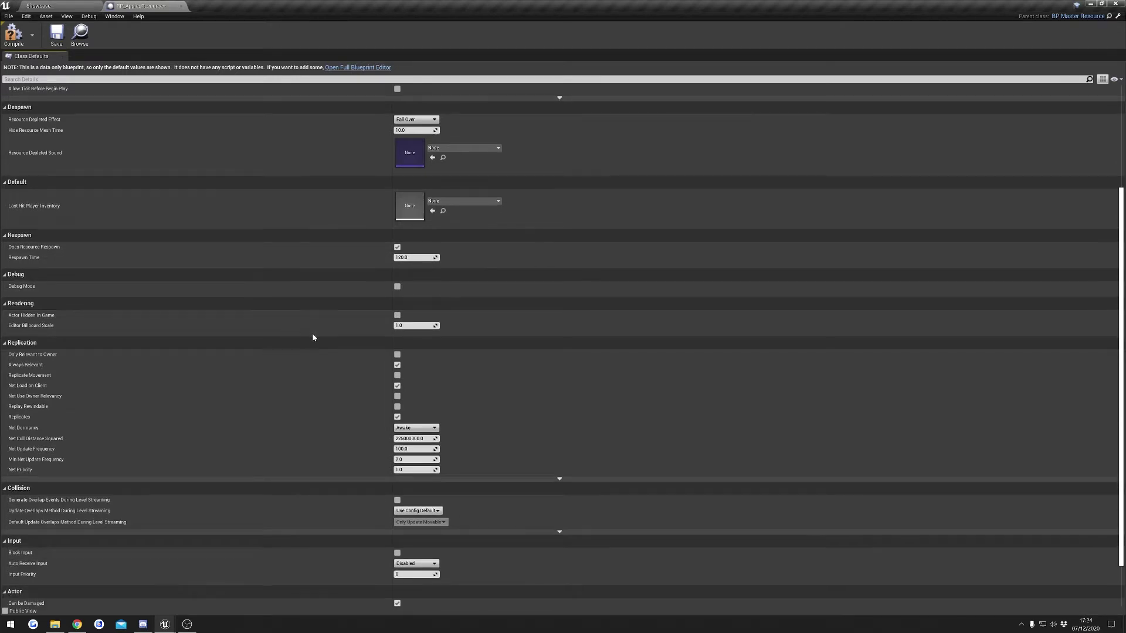
{"action": "scroll", "coordinate": [196, 314], "scroll_direction": "up", "scroll_amount": 6}
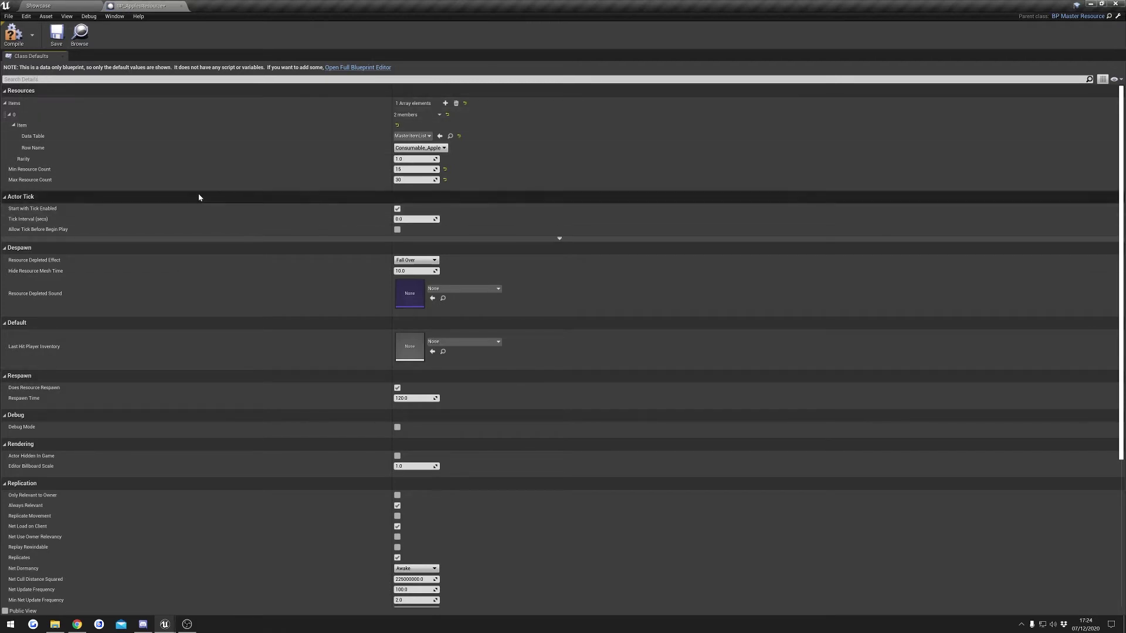
{"action": "left_click", "coordinate": [18, 39]}
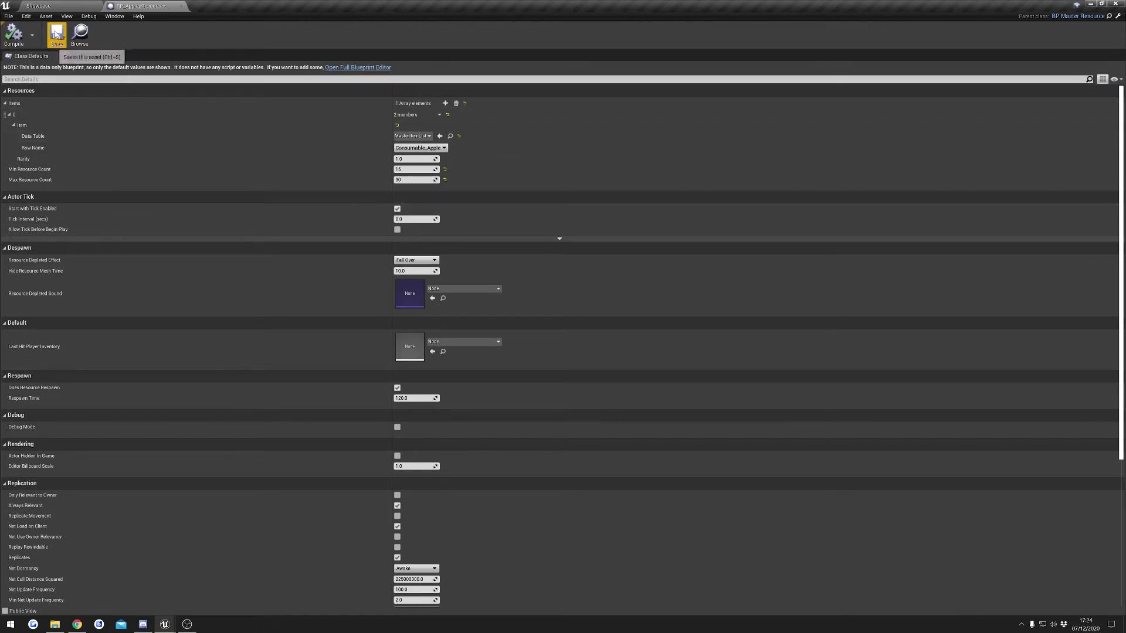
{"action": "left_click", "coordinate": [56, 34]}
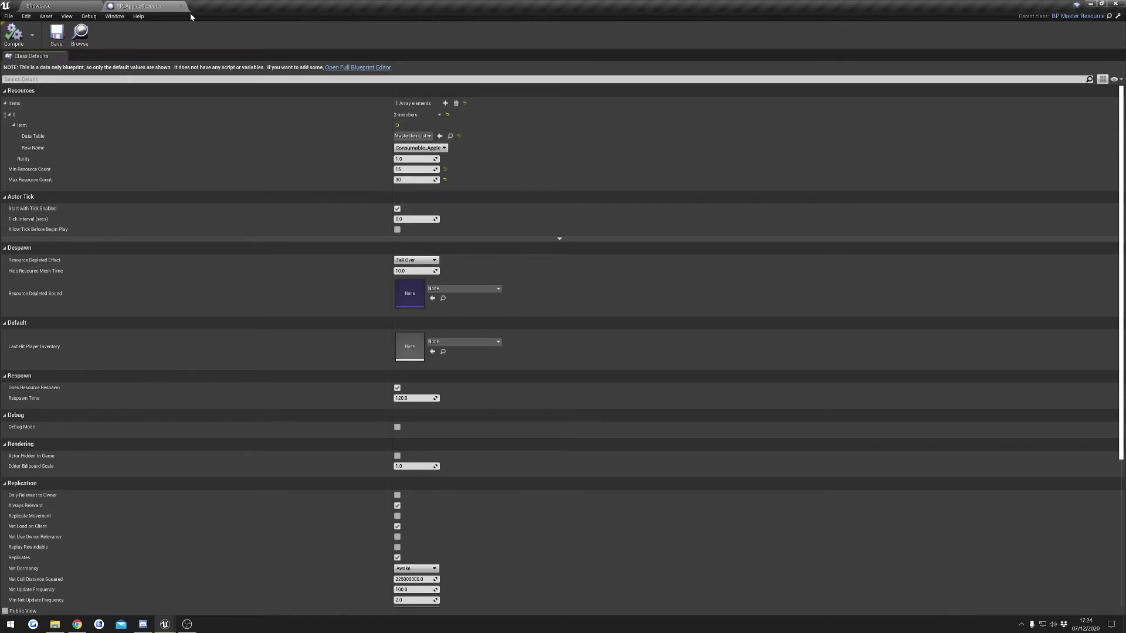
{"action": "left_click", "coordinate": [181, 6]}
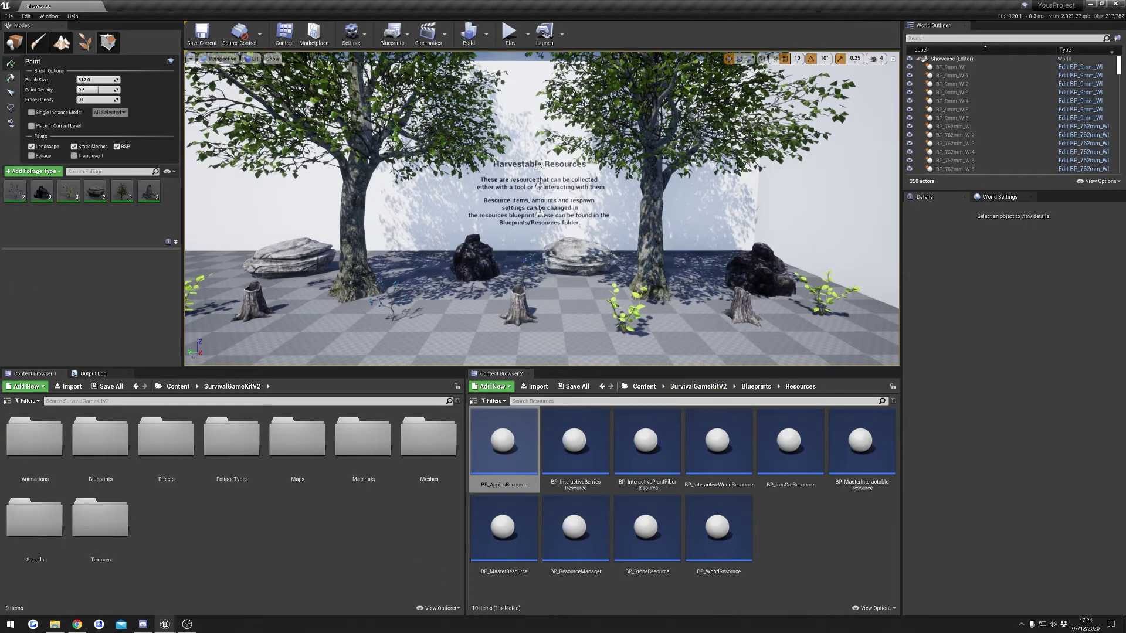
Open the Foliage folder inside Blueprints > Components.
{"action": "left_click", "coordinate": [755, 387]}
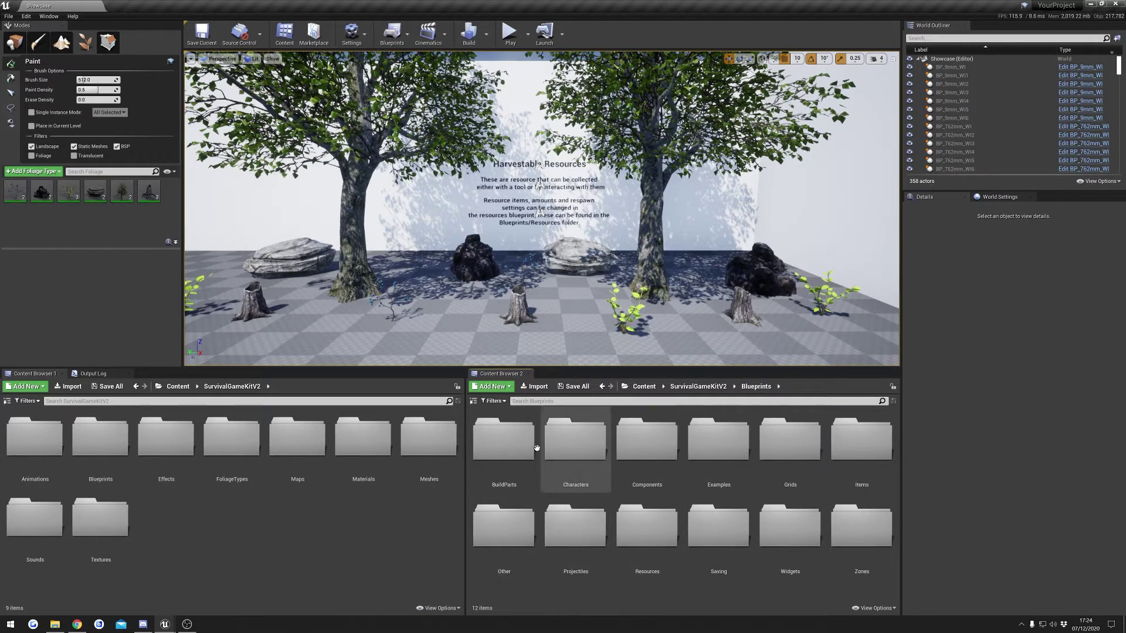
{"action": "double_click", "coordinate": [662, 453]}
{"action": "double_click", "coordinate": [503, 440]}
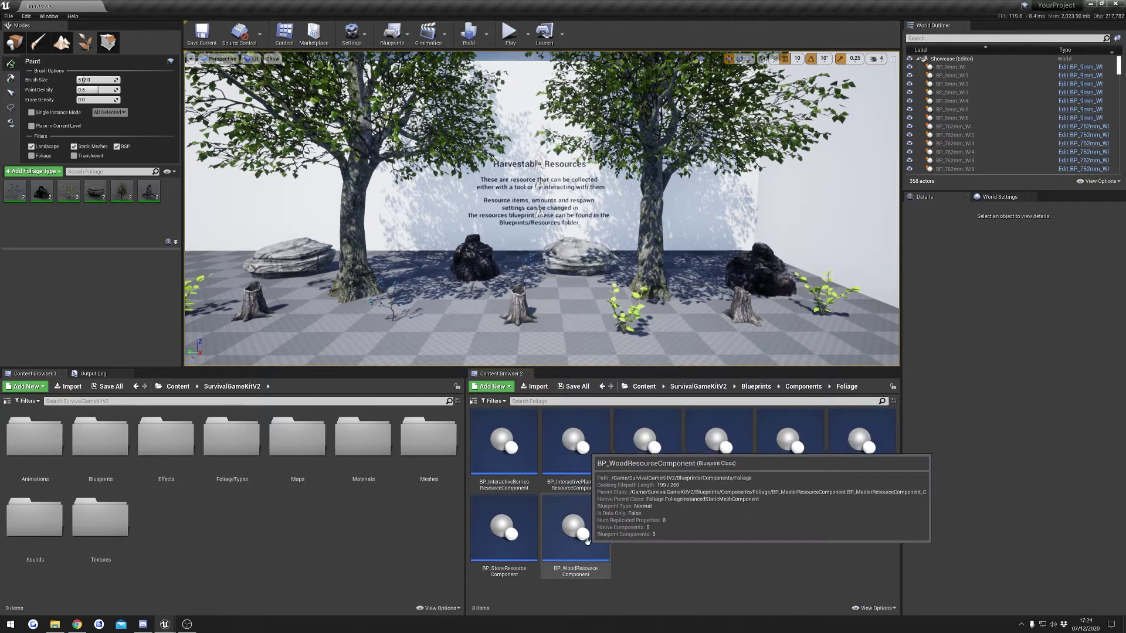
Duplicate the BP_WoodResourceComponent blueprint and name the copy BP_ApplesResourceComponent.
{"action": "right_click", "coordinate": [567, 542]}
{"action": "mouse_move", "coordinate": [628, 364]}
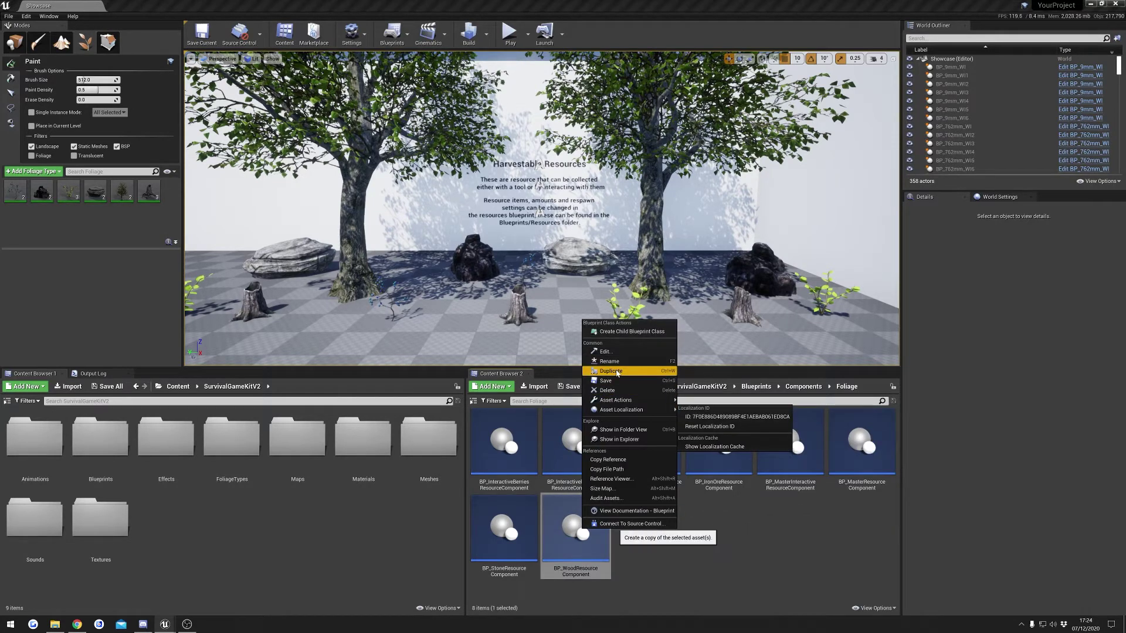
{"action": "left_click", "coordinate": [790, 431]}
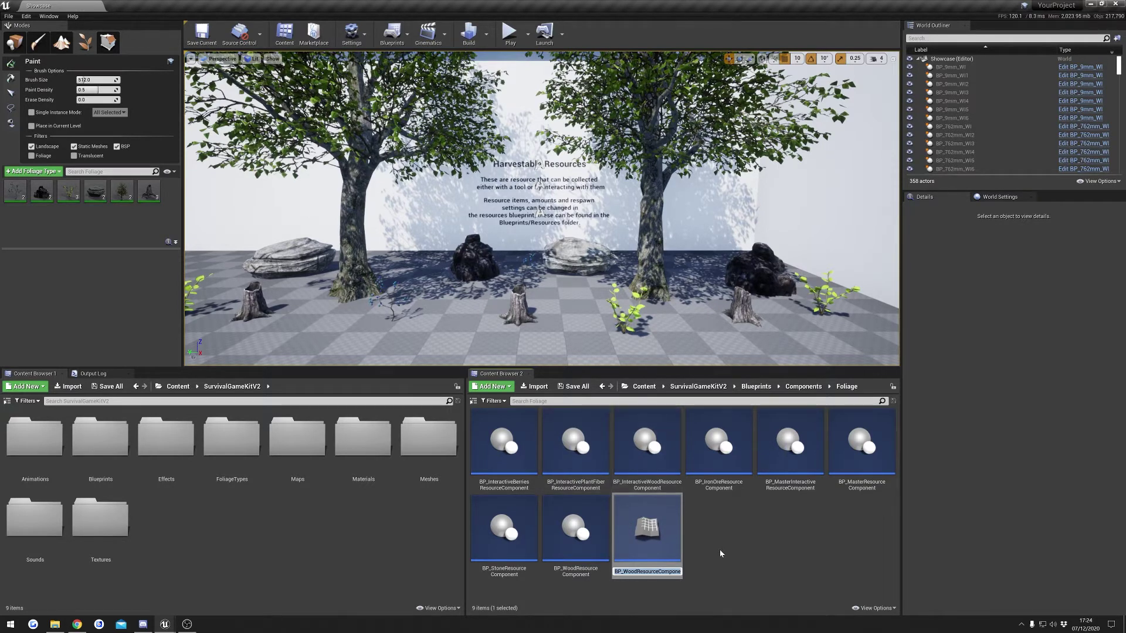
{"action": "type", "text": "BP_"}
{"action": "type", "text": "Apples"}
{"action": "type", "text": "ResourceCo"}
{"action": "type", "text": "mponent"}
{"action": "key", "text": "Return"}
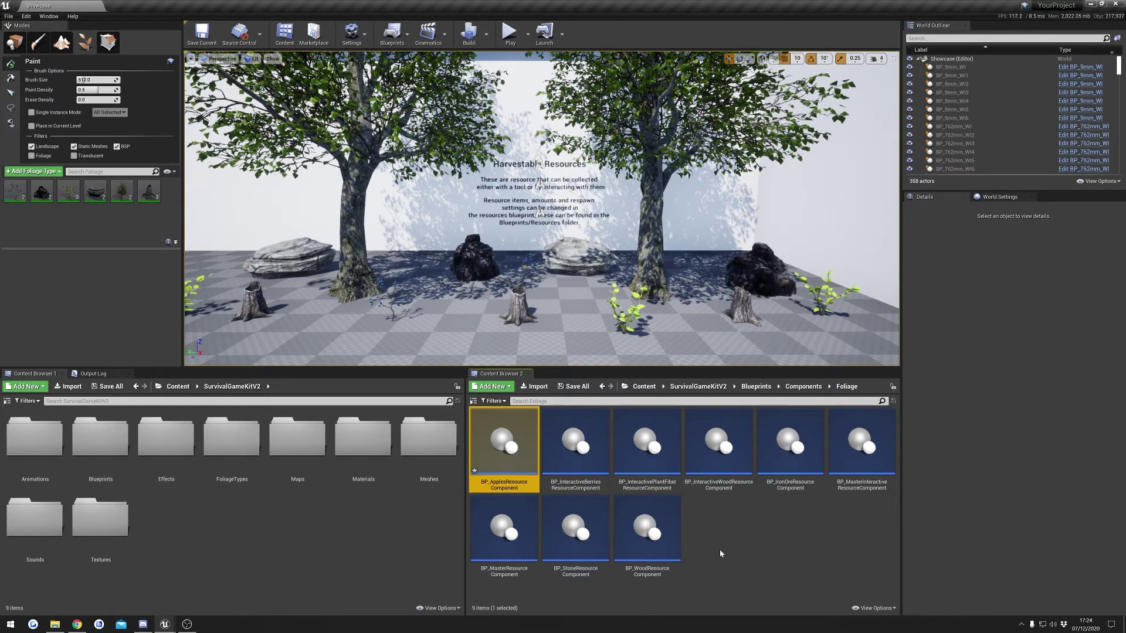
Open the BP_ApplesResourceComponent blueprint for editing.
{"action": "mouse_move", "coordinate": [508, 444]}
{"action": "double_click", "coordinate": [504, 444]}
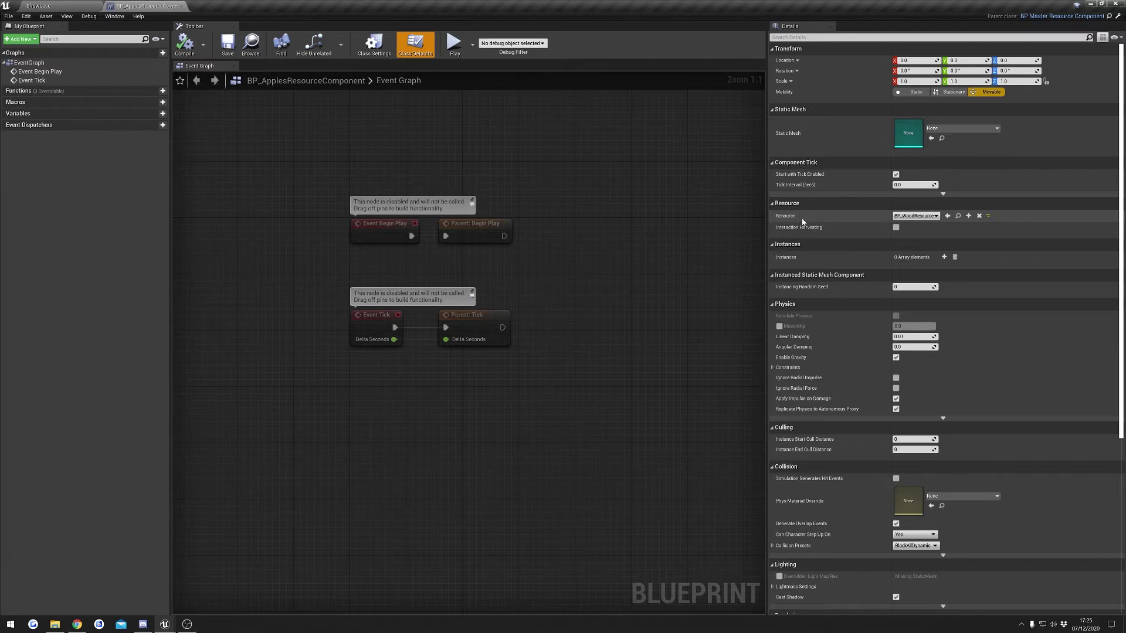
Set the component's Resource to BP_ApplesResource, and save and close the BP_ApplesResourceComponent blueprint.
{"action": "left_click", "coordinate": [915, 216]}
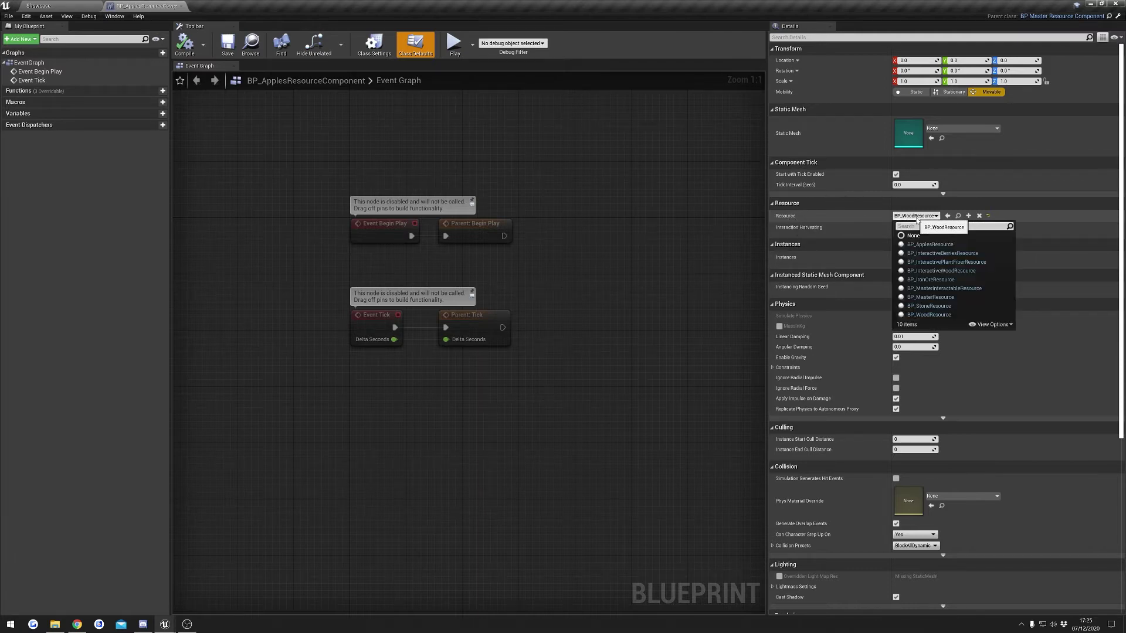
{"action": "left_click", "coordinate": [953, 245]}
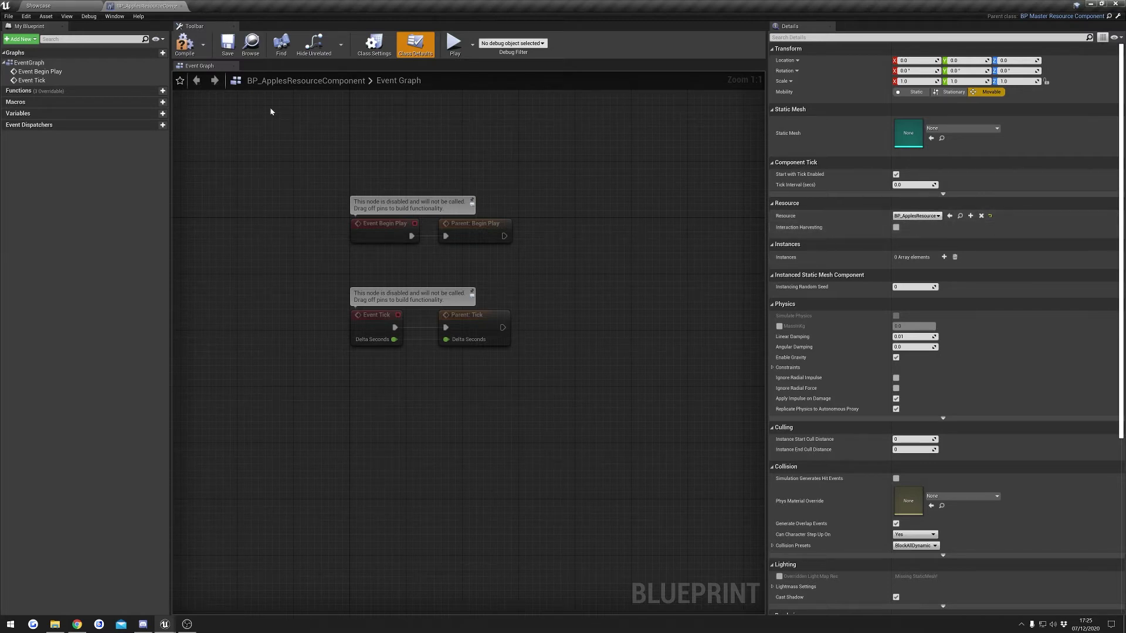
{"action": "left_click", "coordinate": [228, 47]}
{"action": "left_click", "coordinate": [182, 7]}
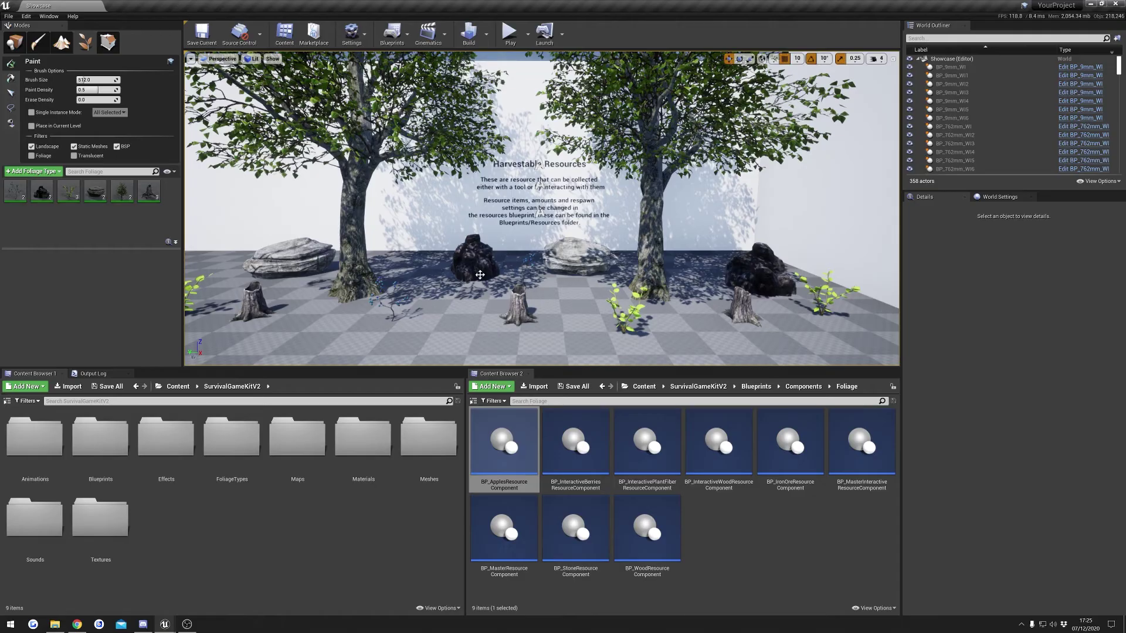
Open the FoliageTypes folder inside SurvivalGameKitV2.
{"action": "left_click", "coordinate": [756, 387]}
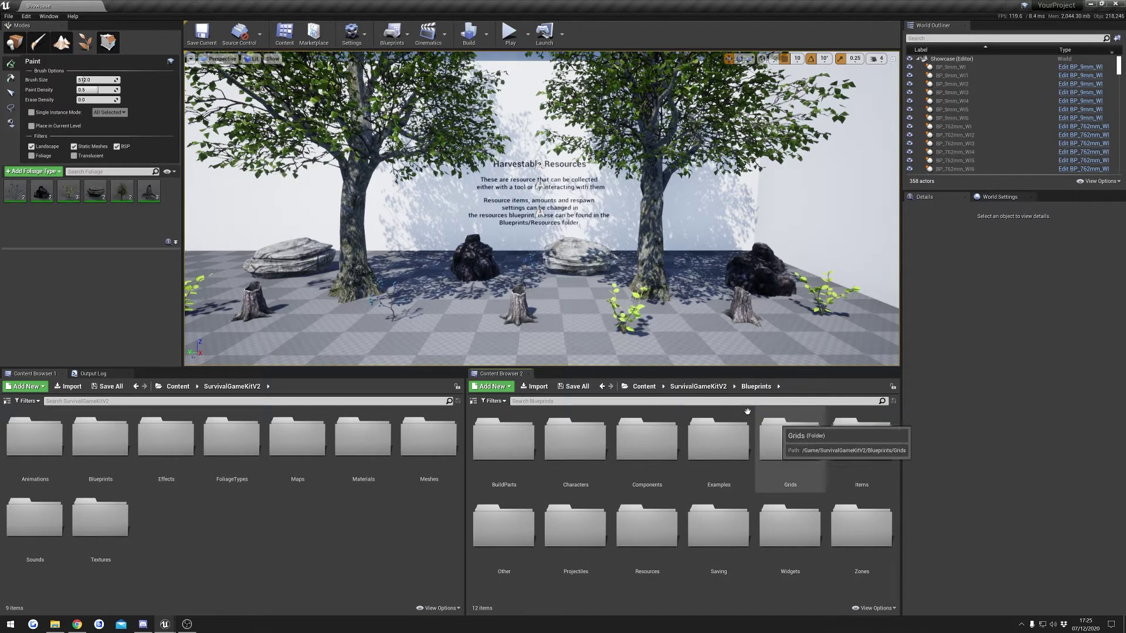
{"action": "left_click", "coordinate": [699, 387]}
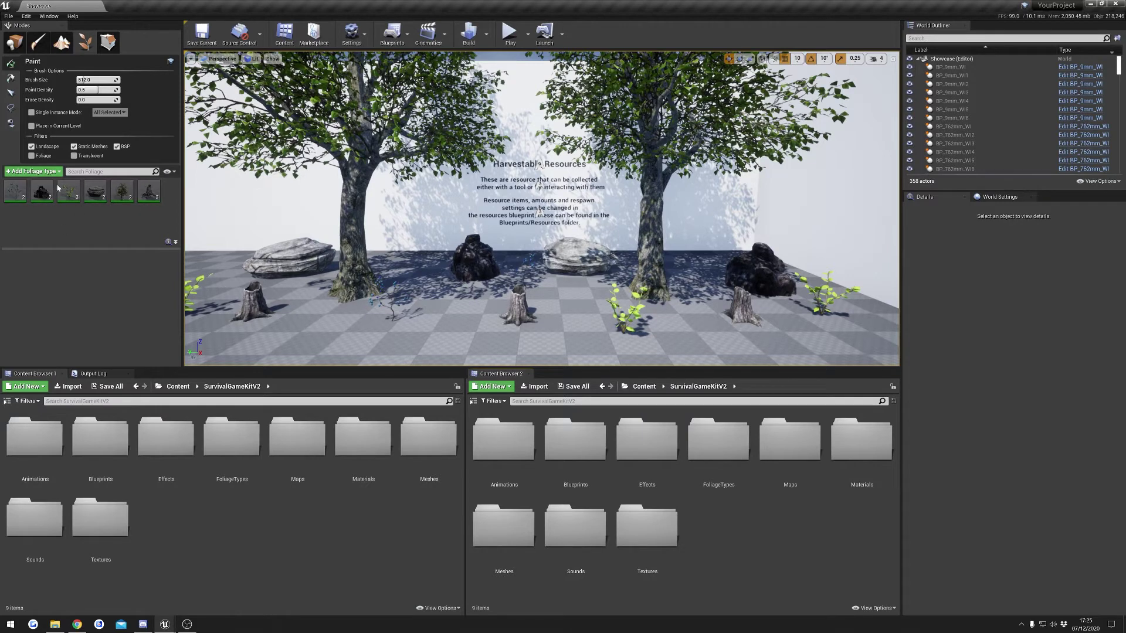
{"action": "right_click_drag", "start_coordinate": [205, 312], "coordinate": [304, 301]}
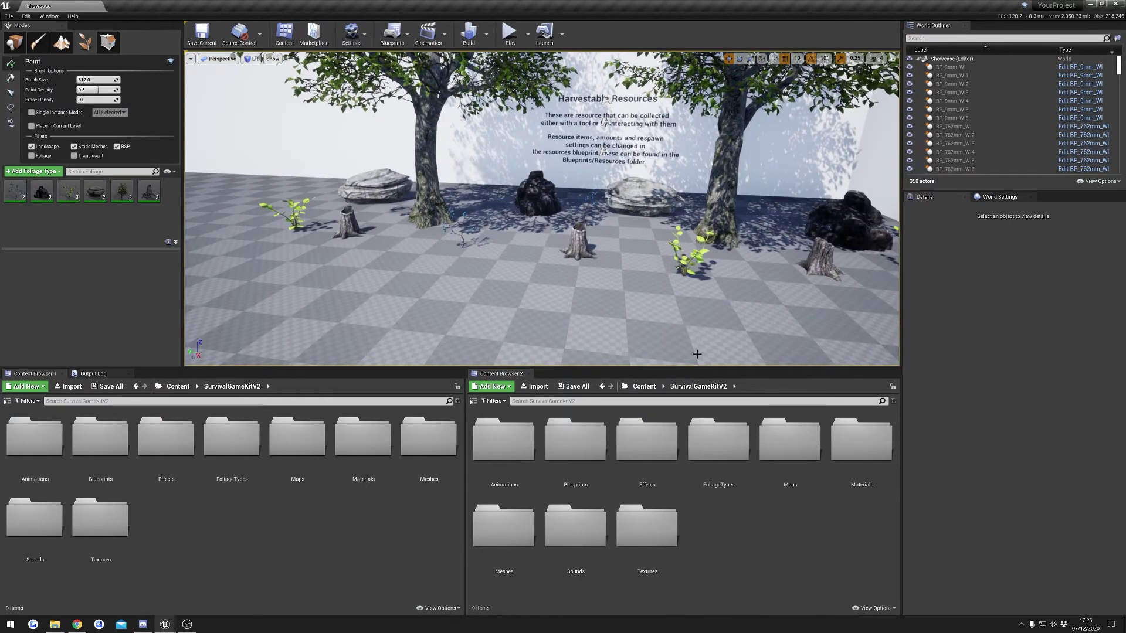
{"action": "double_click", "coordinate": [725, 472]}
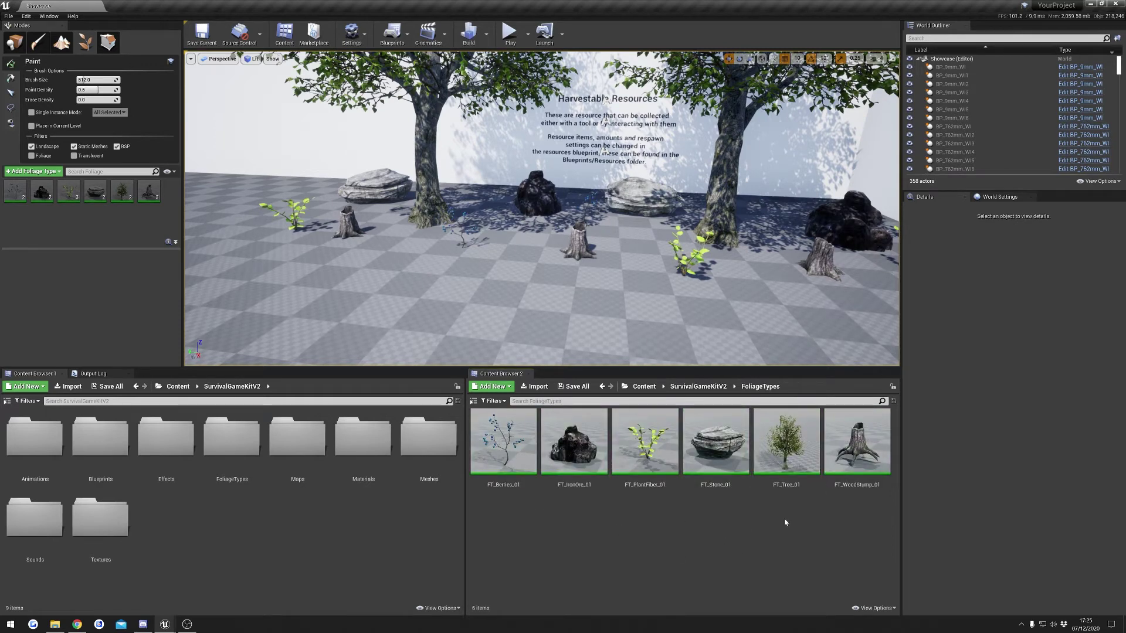
Duplicate the FT_Tree_01 foliage type and name the copy FT_Apple_01.
{"action": "right_click", "coordinate": [786, 446]}
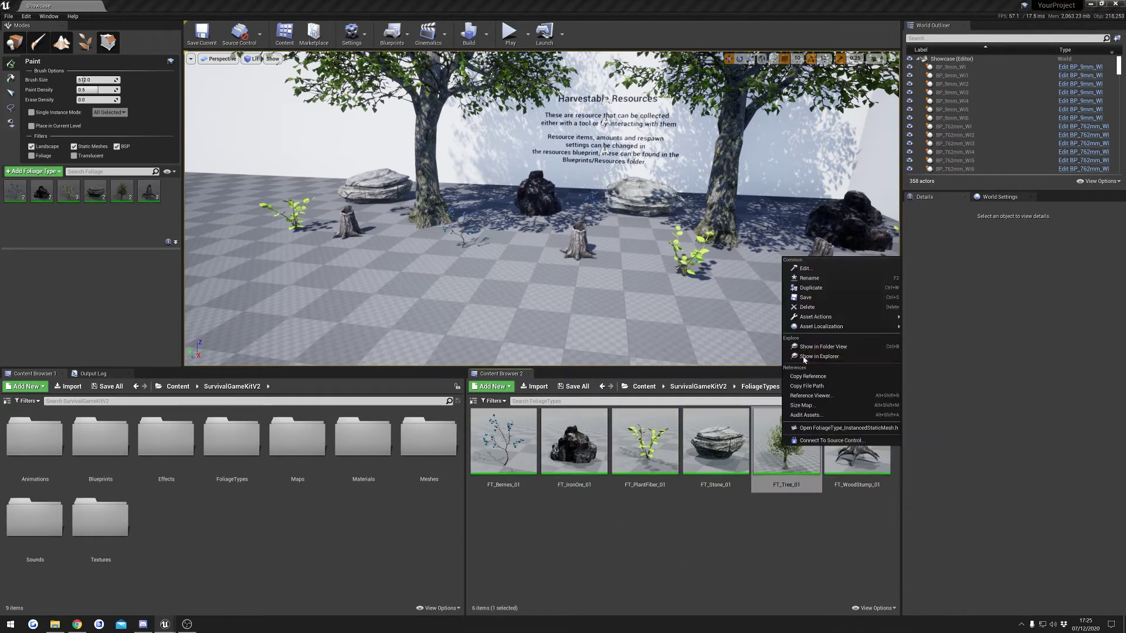
{"action": "left_click", "coordinate": [811, 288]}
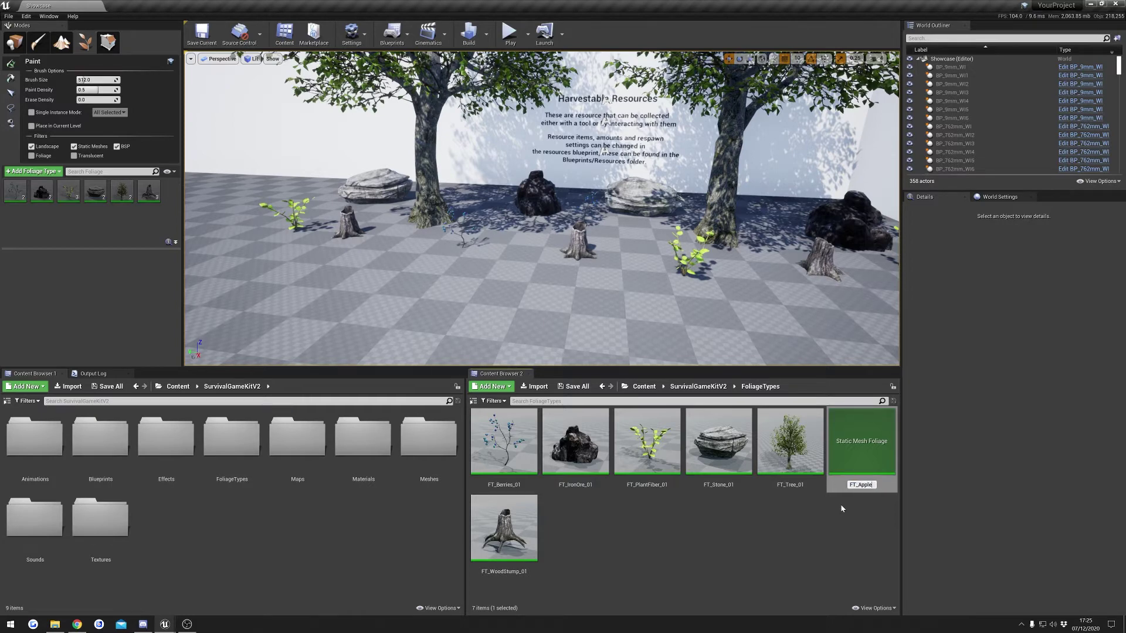
{"action": "type", "text": "FT_Apple_01"}
{"action": "key", "text": "Return"}
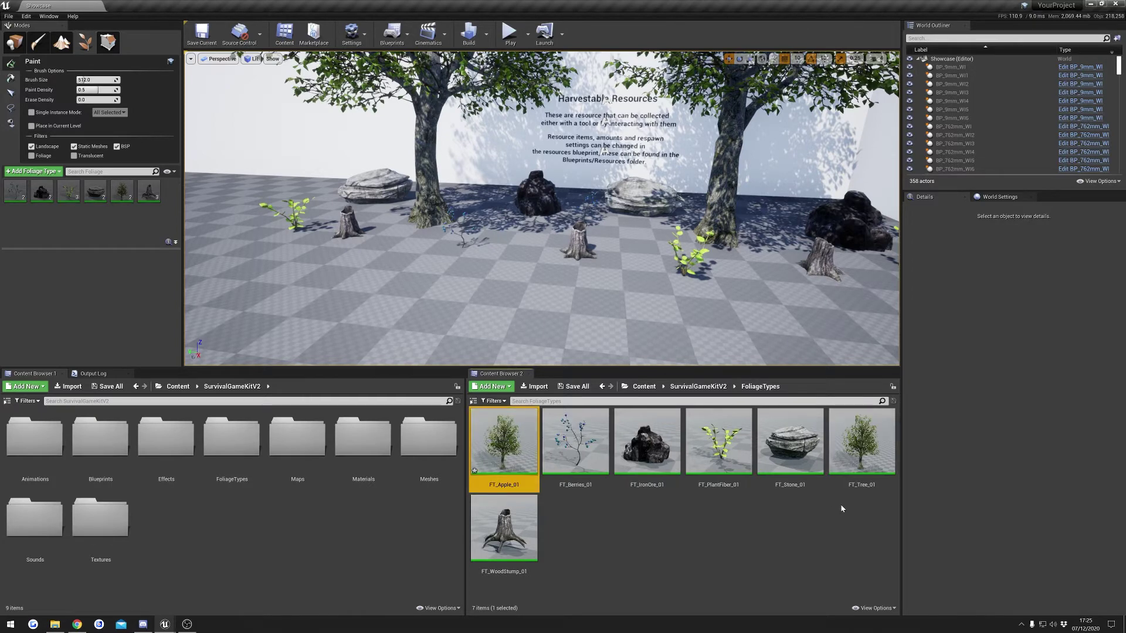
Open the FT_Apple_01 foliage type and set its mesh to 1M_Cube.
{"action": "double_click", "coordinate": [504, 441]}
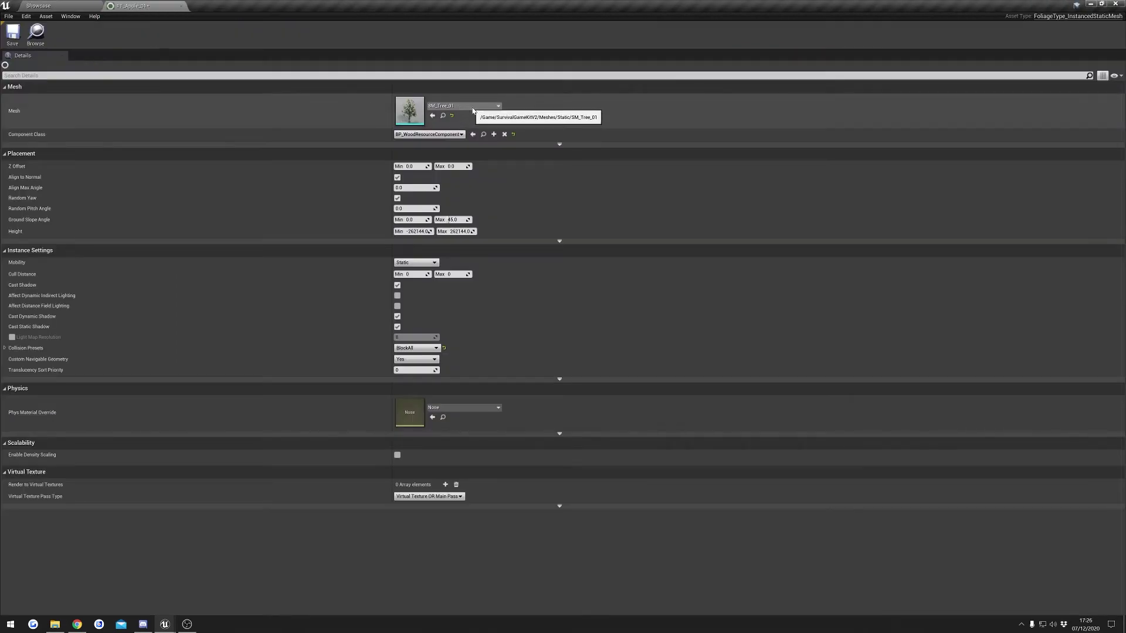
{"action": "left_click", "coordinate": [471, 108]}
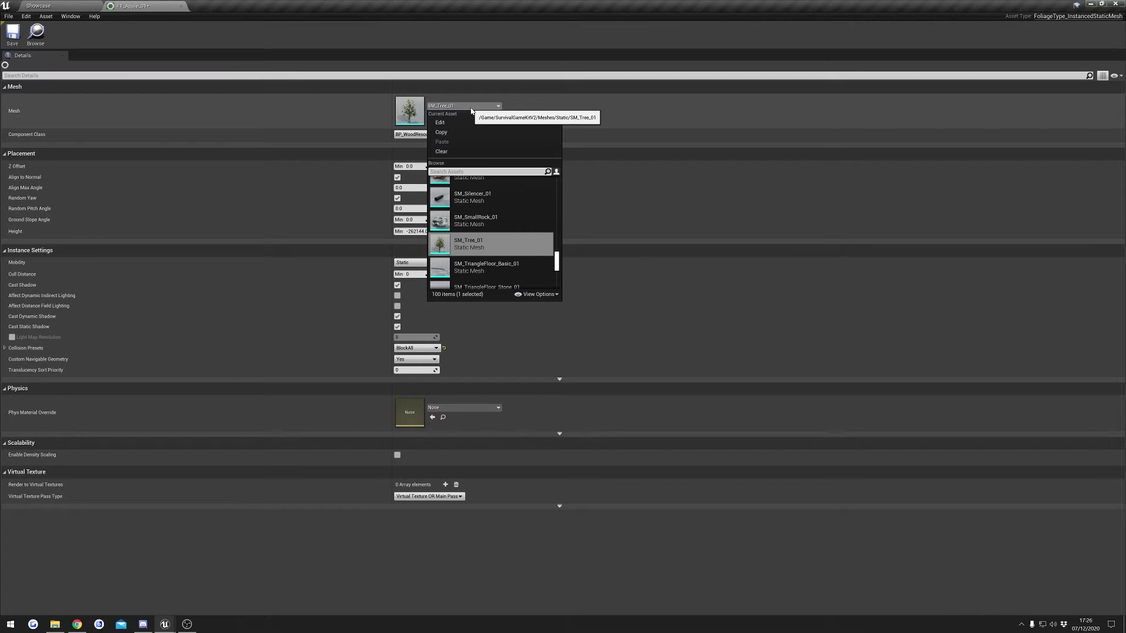
{"action": "type", "text": "cube"}
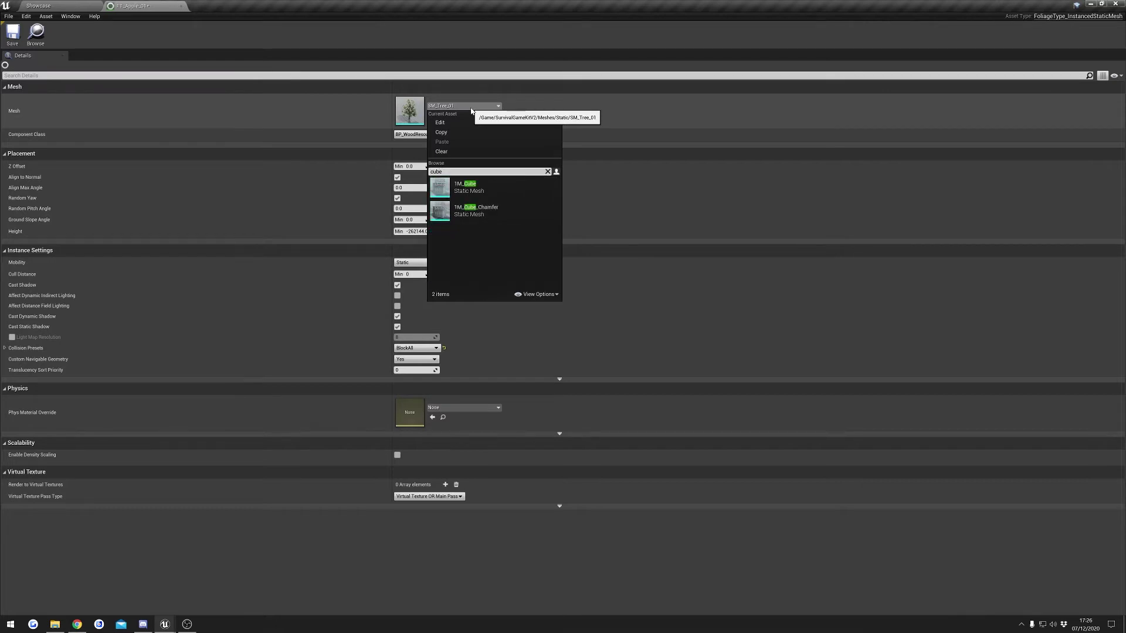
{"action": "left_click", "coordinate": [499, 191]}
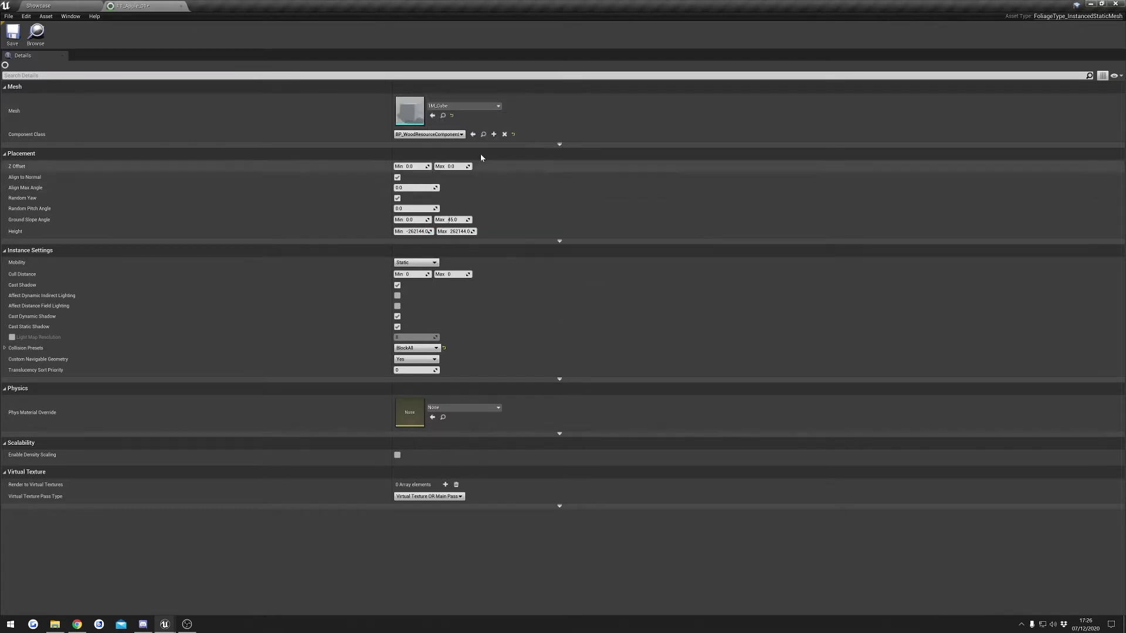
Set the foliage type's component class to BP_ApplesResourceComponent, check its collision presets, save it and return to the level.
{"action": "left_click", "coordinate": [446, 135]}
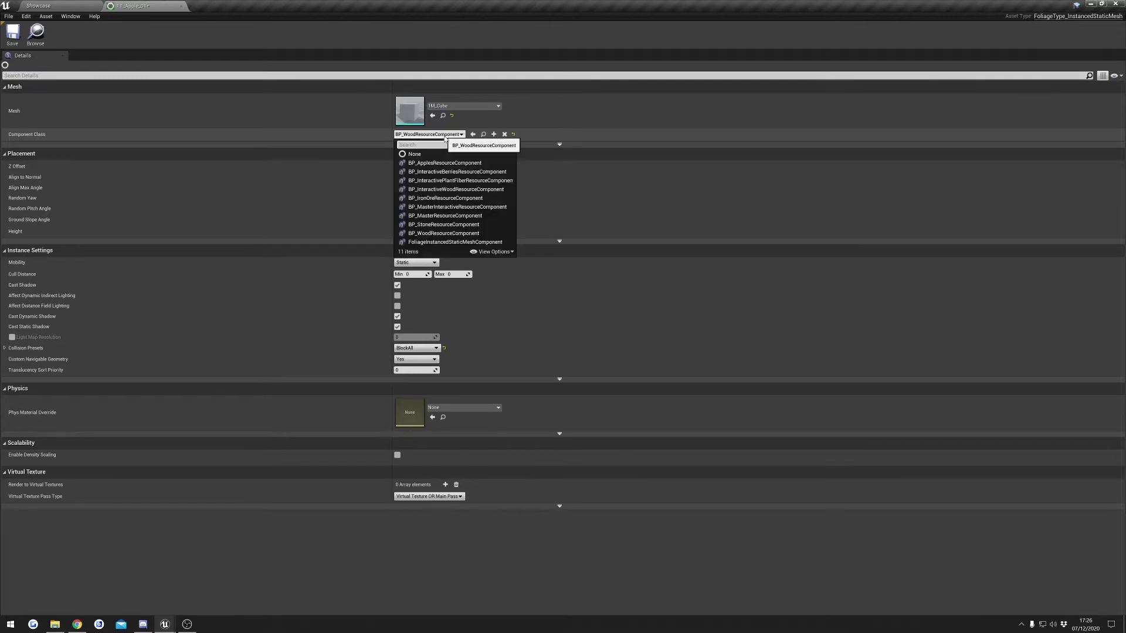
{"action": "left_click", "coordinate": [480, 164]}
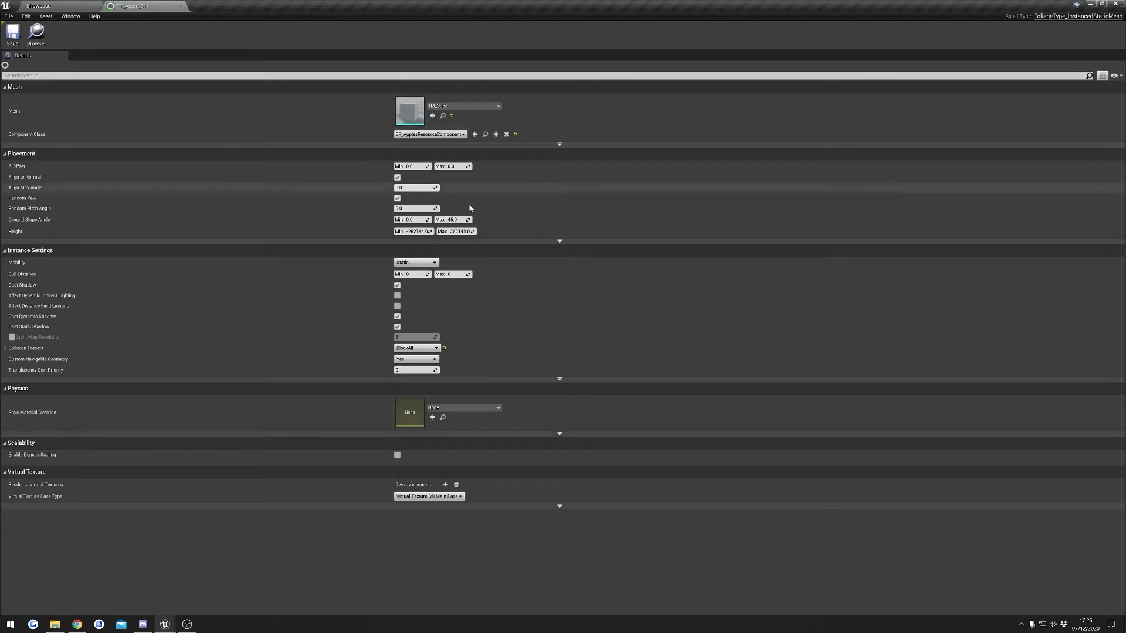
{"action": "left_click", "coordinate": [242, 350]}
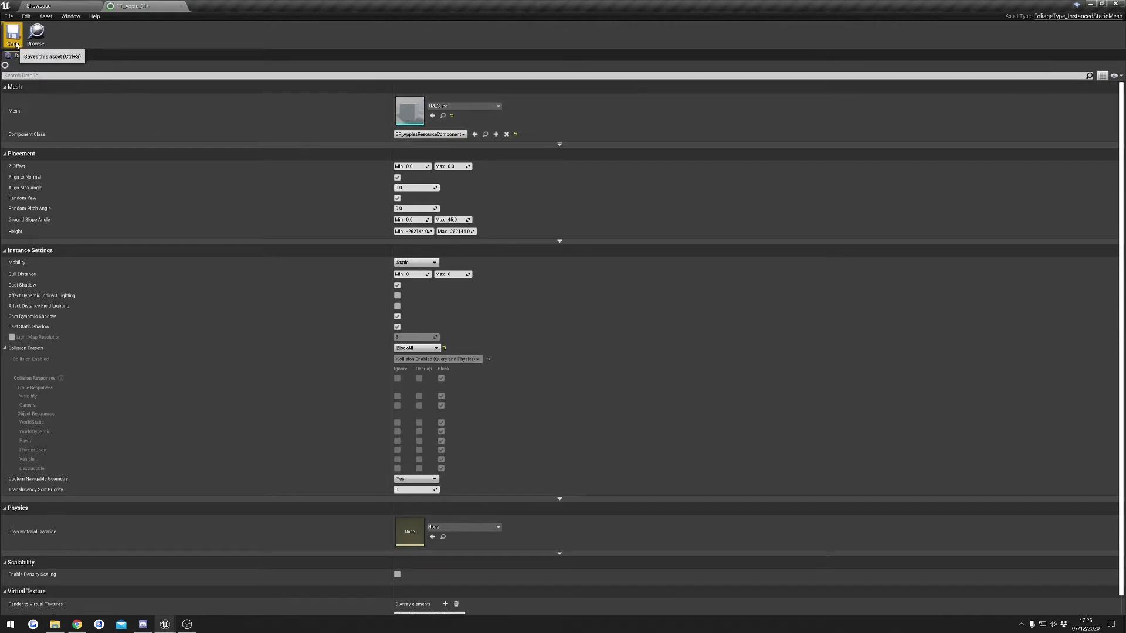
{"action": "left_click", "coordinate": [38, 6]}
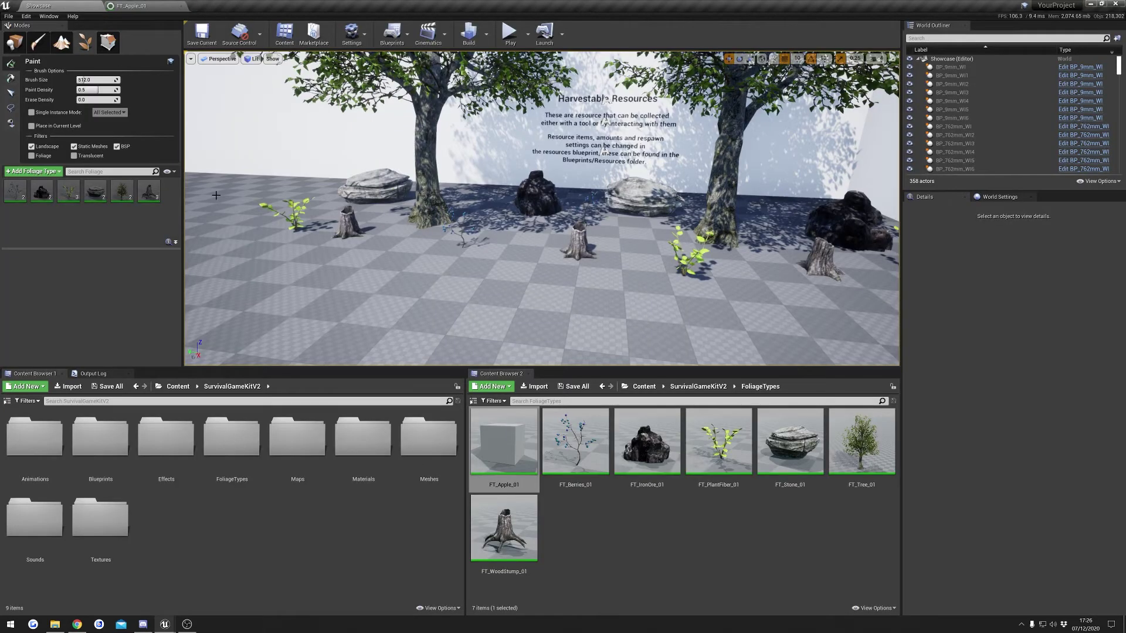
Add FT_Apple_01 to the foliage palette, enable Single Instance Mode and place one cube on the floor before the tree stumps.
{"action": "left_click_drag", "start_coordinate": [503, 442], "coordinate": [6, 223]}
{"action": "left_click", "coordinate": [15, 192]}
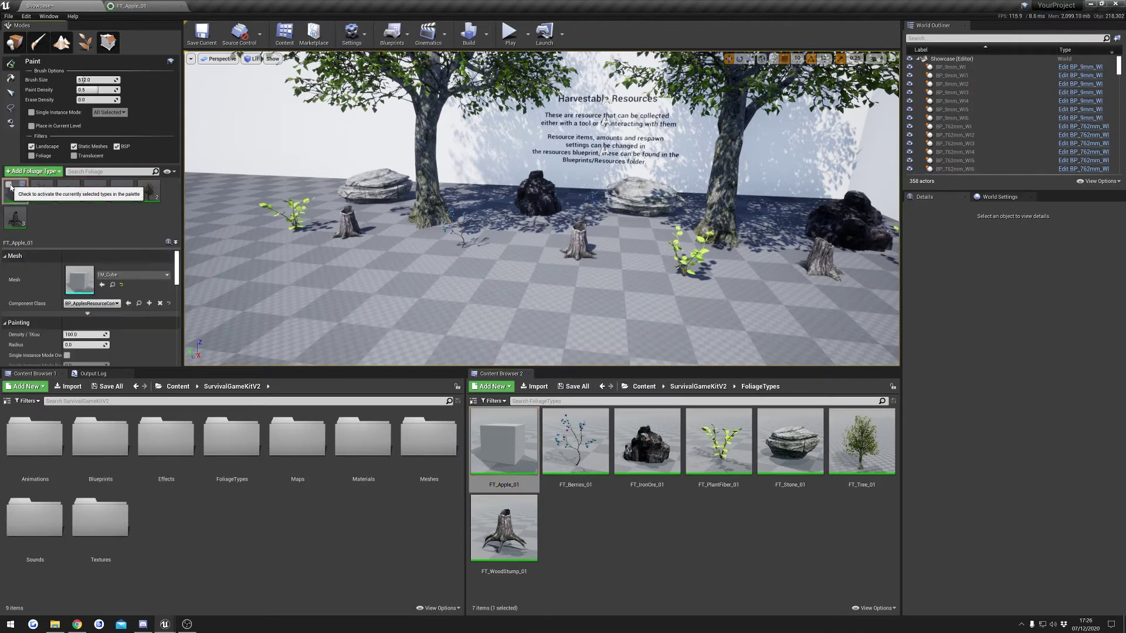
{"action": "left_click", "coordinate": [31, 112]}
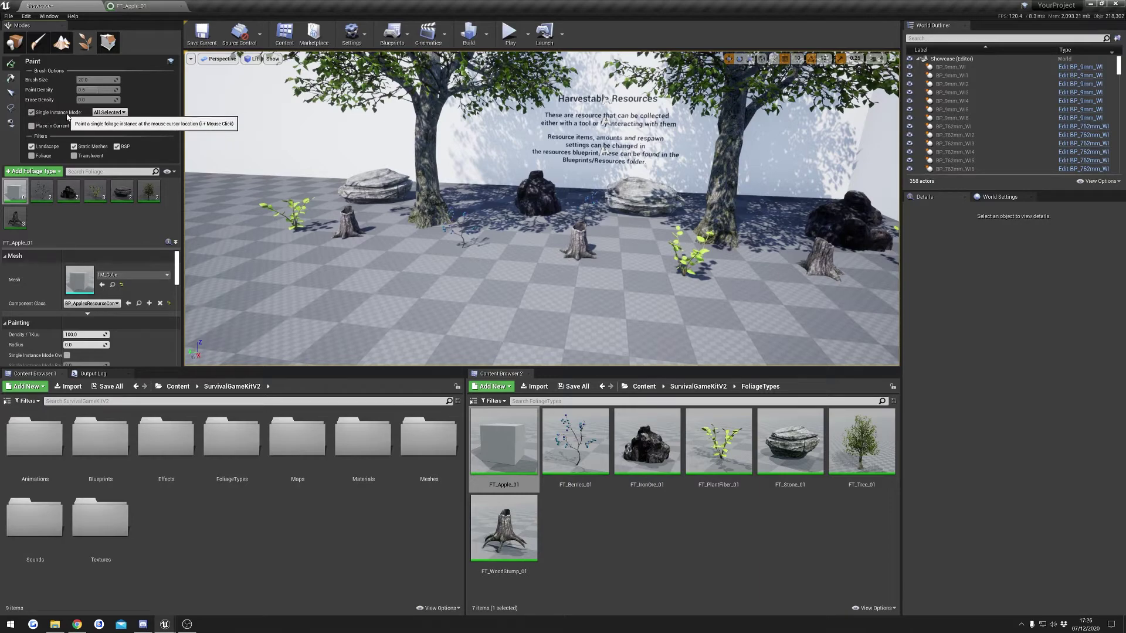
{"action": "left_click", "coordinate": [418, 288]}
{"action": "scroll", "coordinate": [499, 281], "scroll_direction": "down", "scroll_amount": 3}
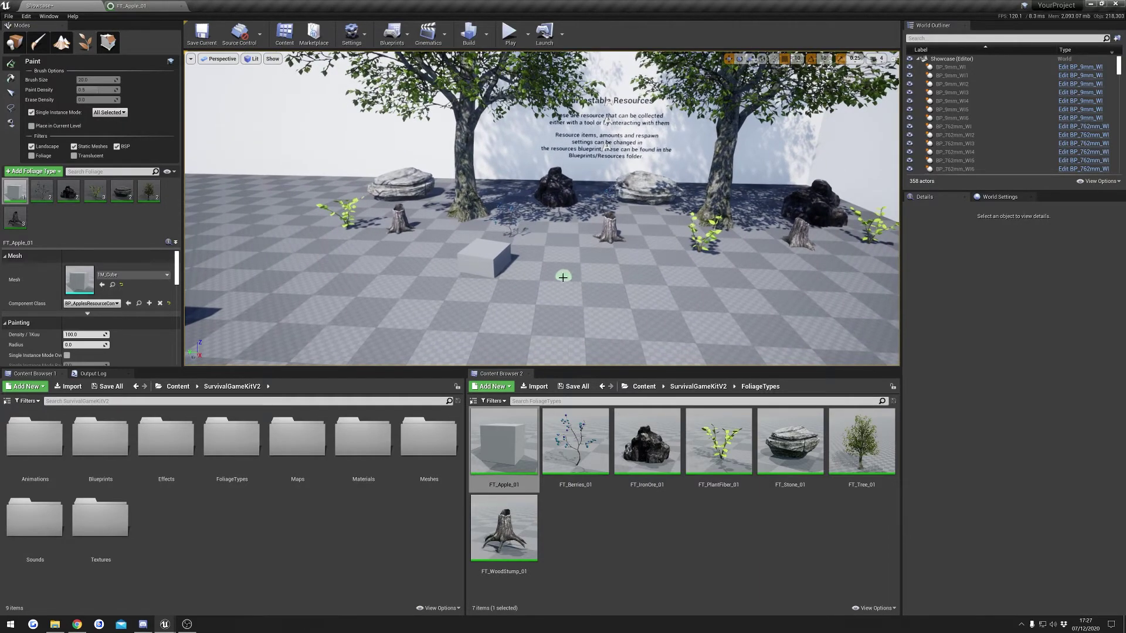
Select the placed cube foliage instance, raise it out of the floor and move it further away from the trees.
{"action": "scroll", "coordinate": [563, 277], "scroll_direction": "up", "scroll_amount": 3}
{"action": "left_click", "coordinate": [11, 92]}
{"action": "left_click", "coordinate": [461, 232]}
{"action": "left_click_drag", "start_coordinate": [464, 227], "coordinate": [462, 208]}
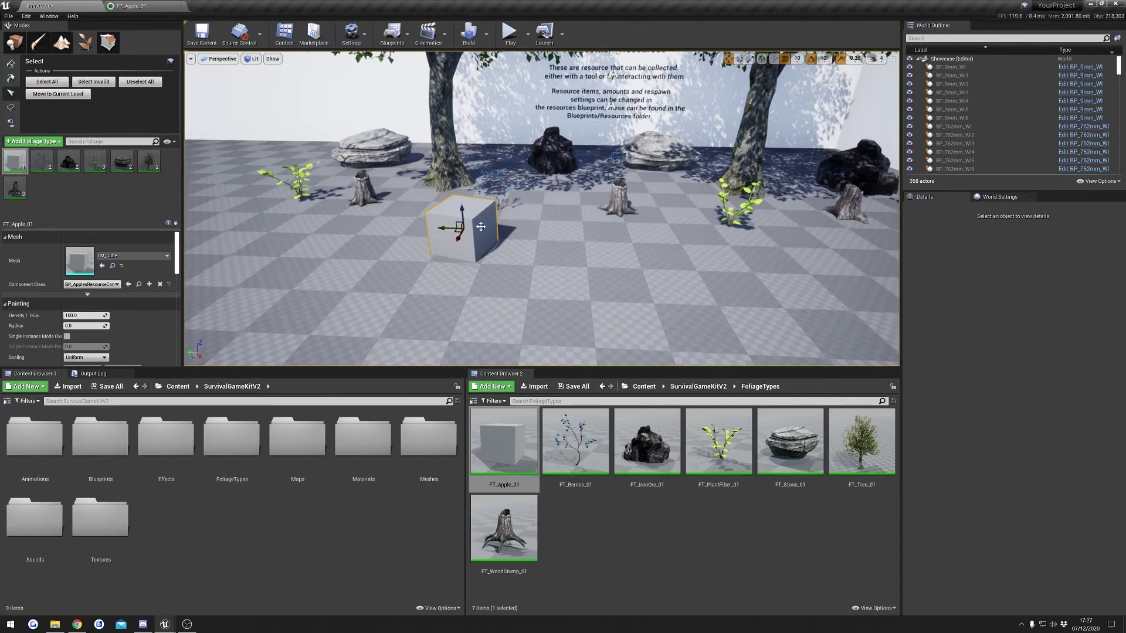
{"action": "scroll", "coordinate": [471, 228], "scroll_direction": "up", "scroll_amount": 3}
{"action": "scroll", "coordinate": [572, 253], "scroll_direction": "up", "scroll_amount": 1}
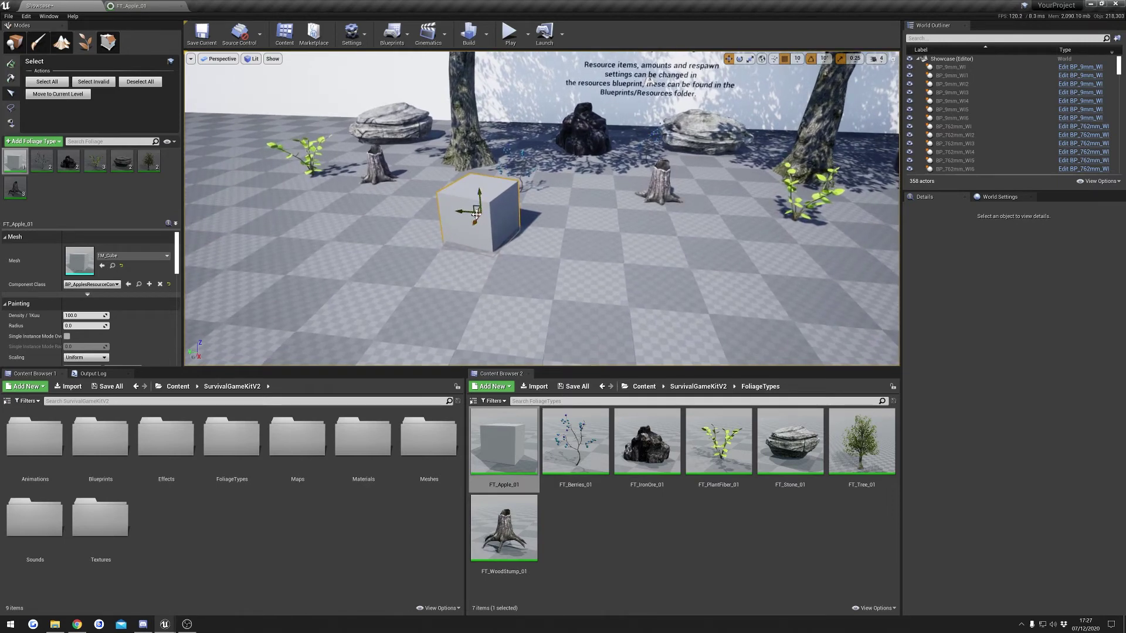
{"action": "left_click_drag", "start_coordinate": [474, 215], "coordinate": [453, 237]}
{"action": "left_click_drag", "start_coordinate": [460, 198], "coordinate": [537, 231], "text": "shift"}
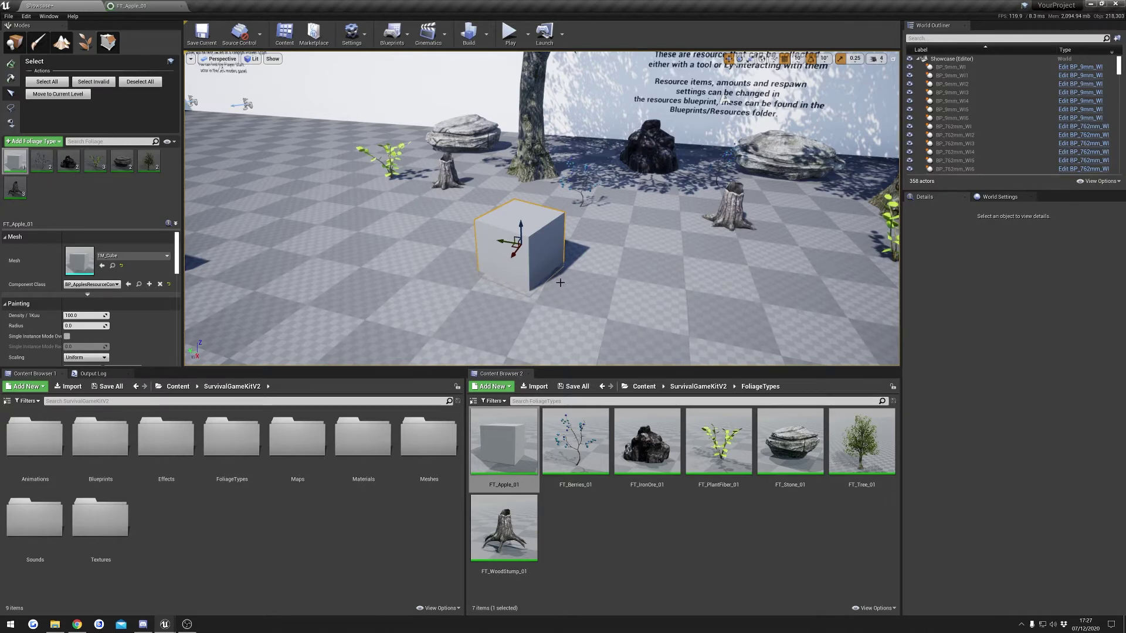
Open the BP_Axe blueprint from Blueprints > Items > HoldableItems.
{"action": "left_click", "coordinate": [698, 387]}
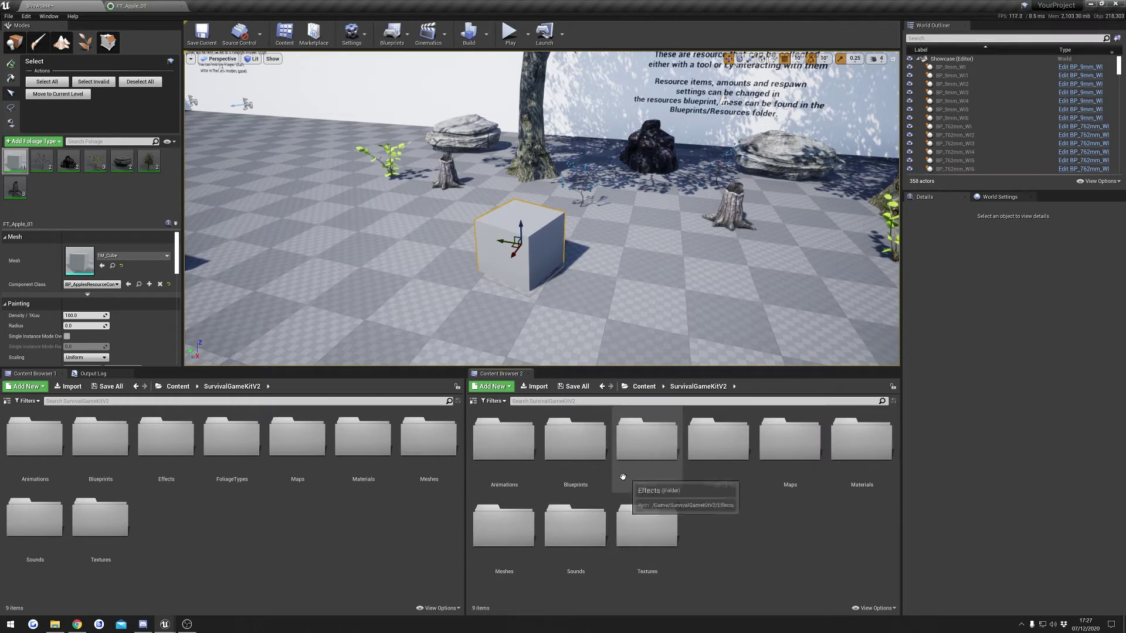
{"action": "double_click", "coordinate": [575, 446]}
{"action": "left_click", "coordinate": [855, 471]}
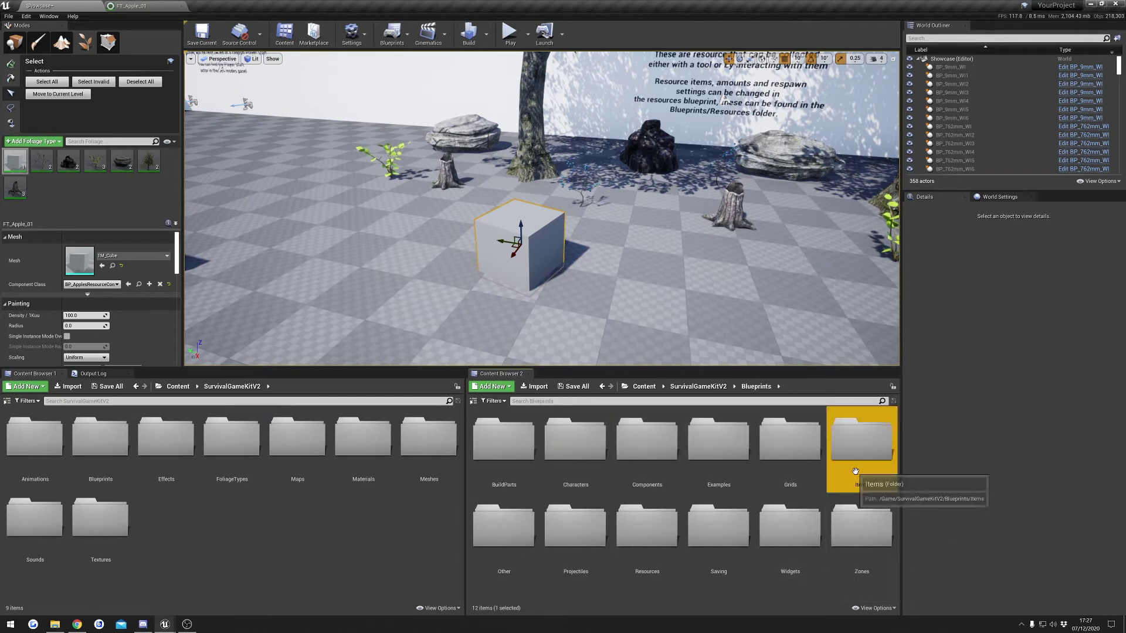
{"action": "double_click", "coordinate": [855, 471]}
{"action": "double_click", "coordinate": [583, 461]}
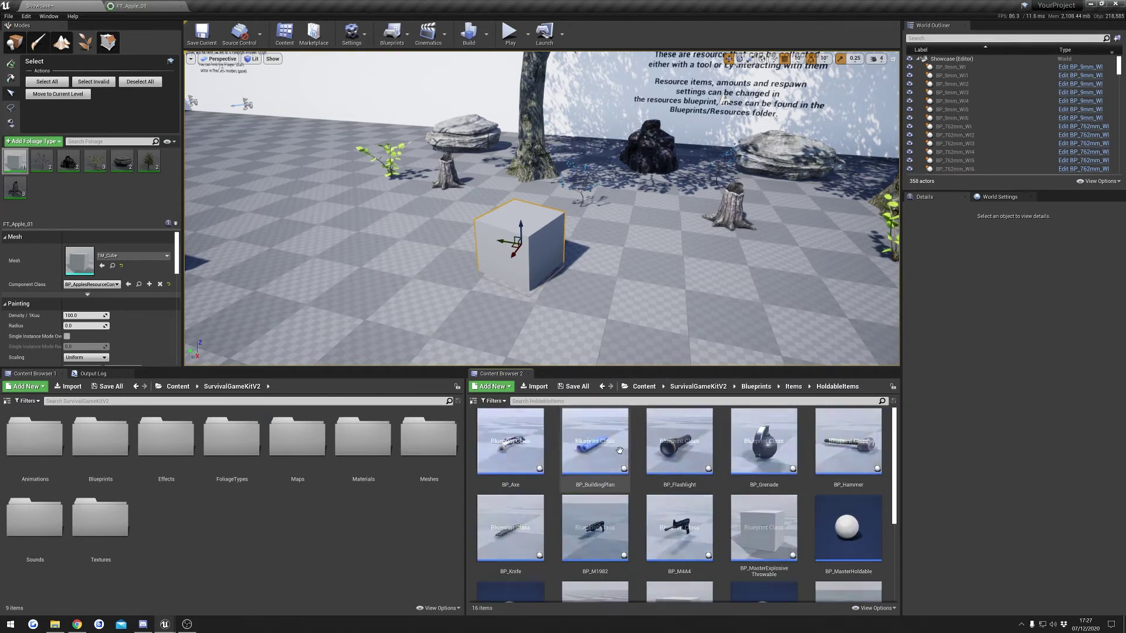
{"action": "double_click", "coordinate": [514, 450]}
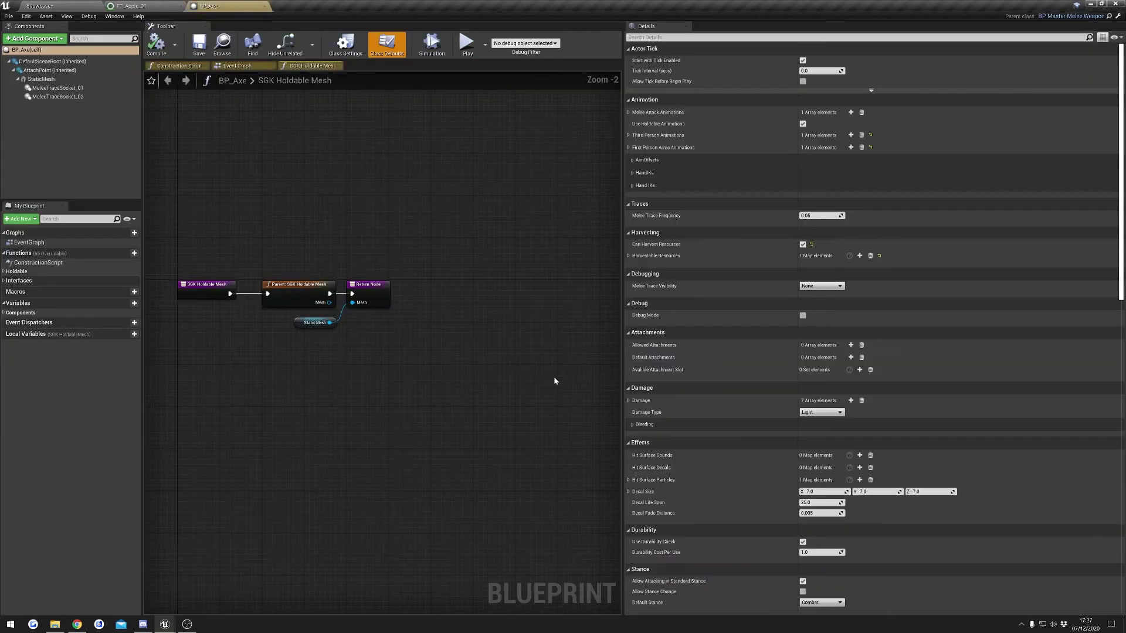
Filter the axe's defaults by "resource" and add a second Harvestable Resources element with BP_ApplesResource as its key.
{"action": "left_click", "coordinate": [676, 37]}
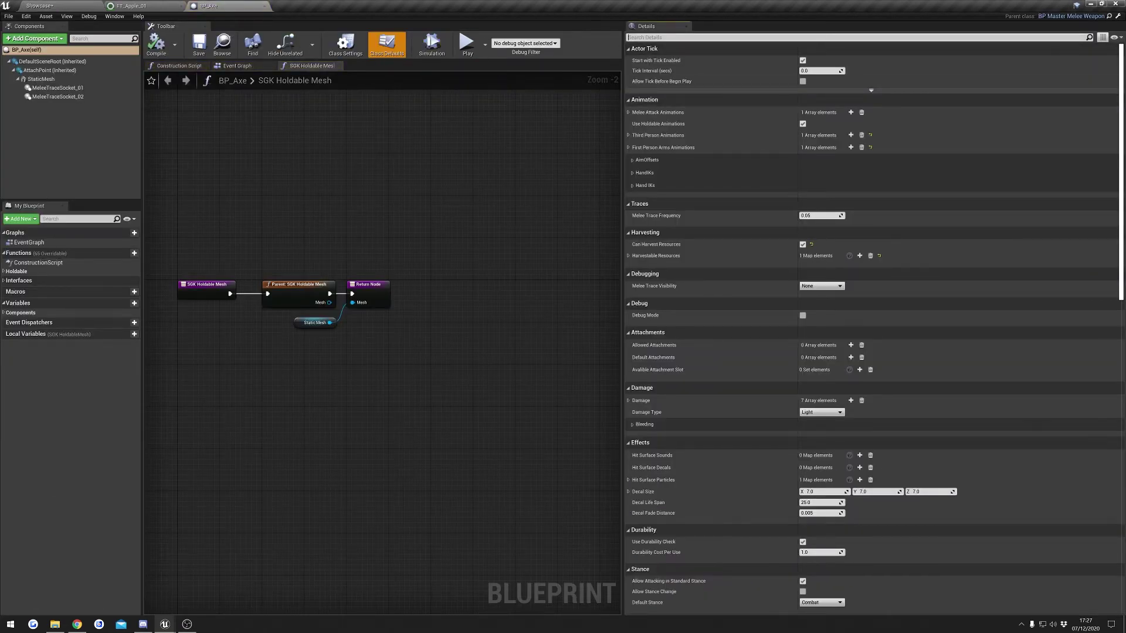
{"action": "type", "text": "resource"}
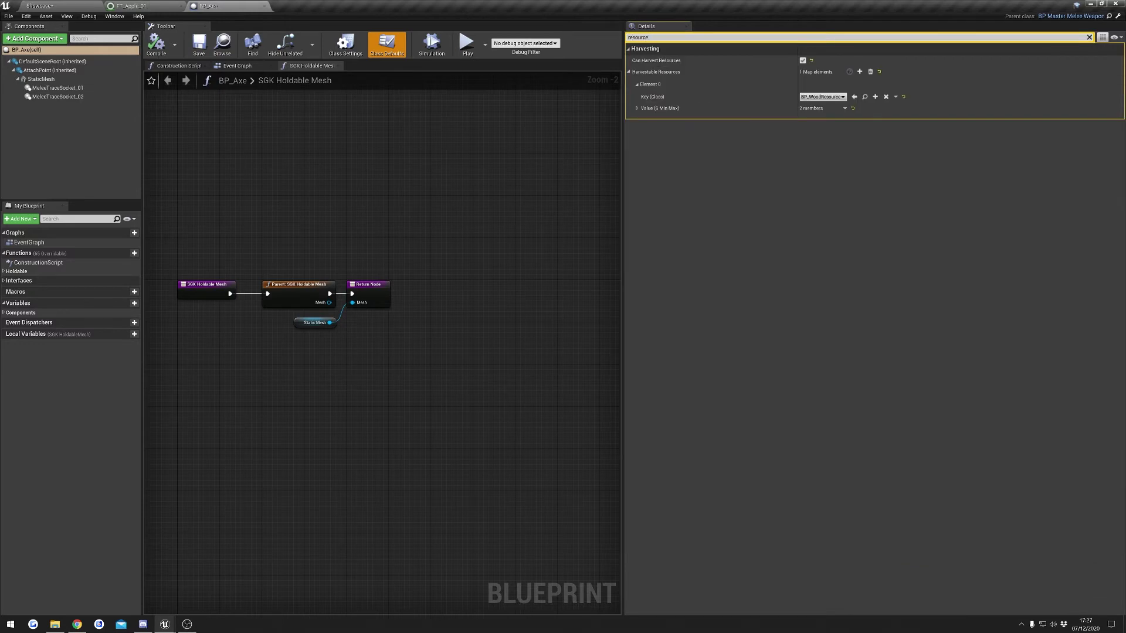
{"action": "left_click", "coordinate": [669, 72]}
{"action": "left_click", "coordinate": [662, 72]}
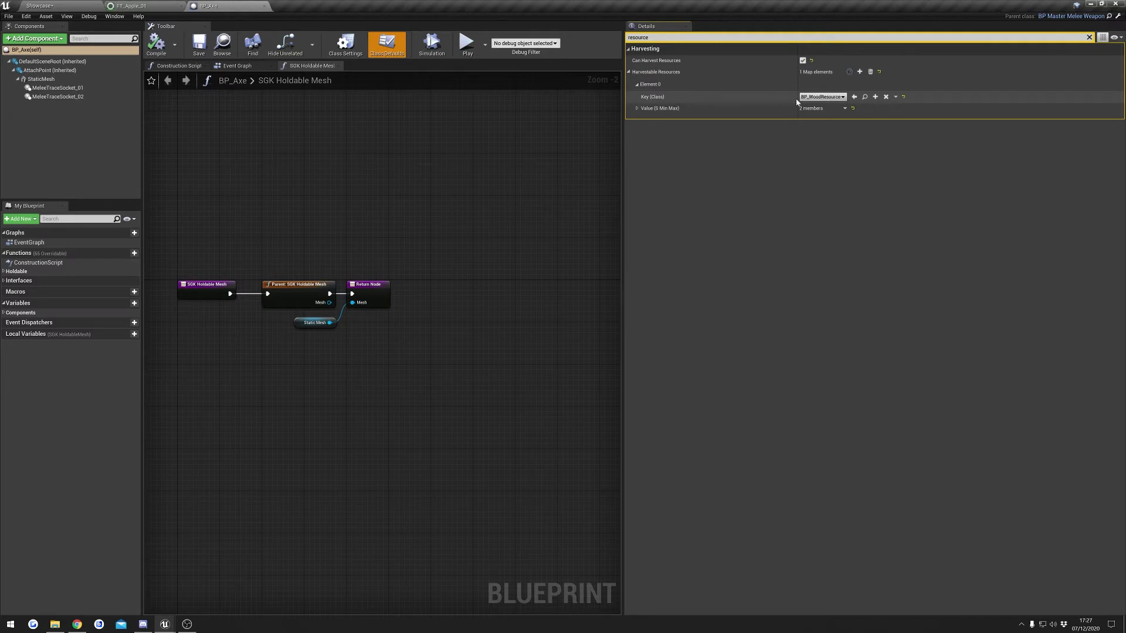
{"action": "left_click", "coordinate": [671, 86]}
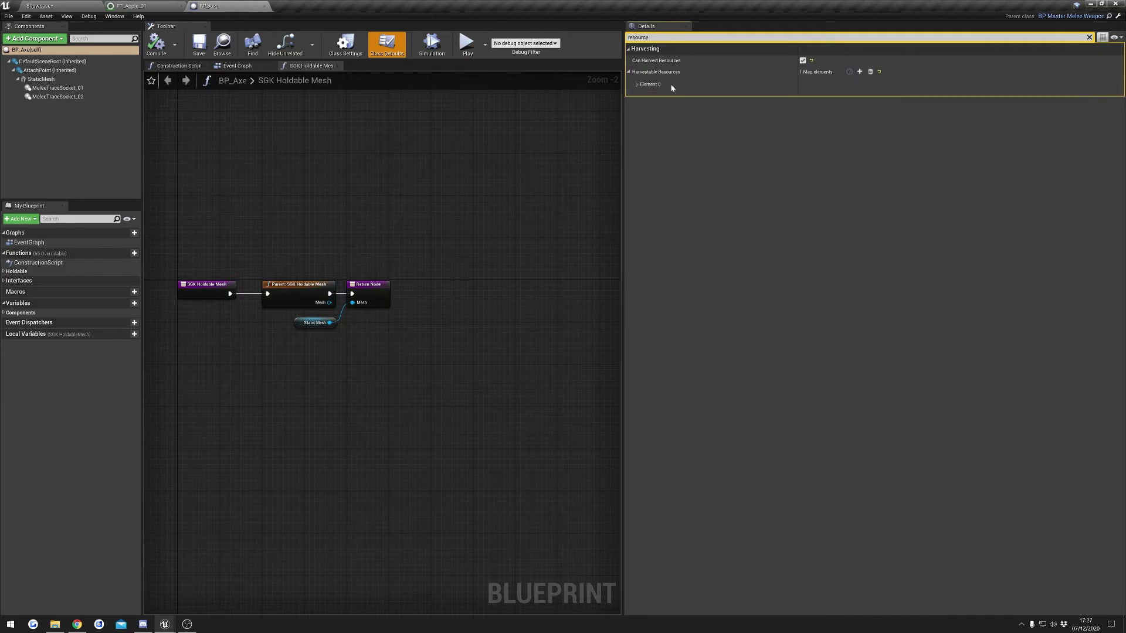
{"action": "left_click", "coordinate": [860, 72]}
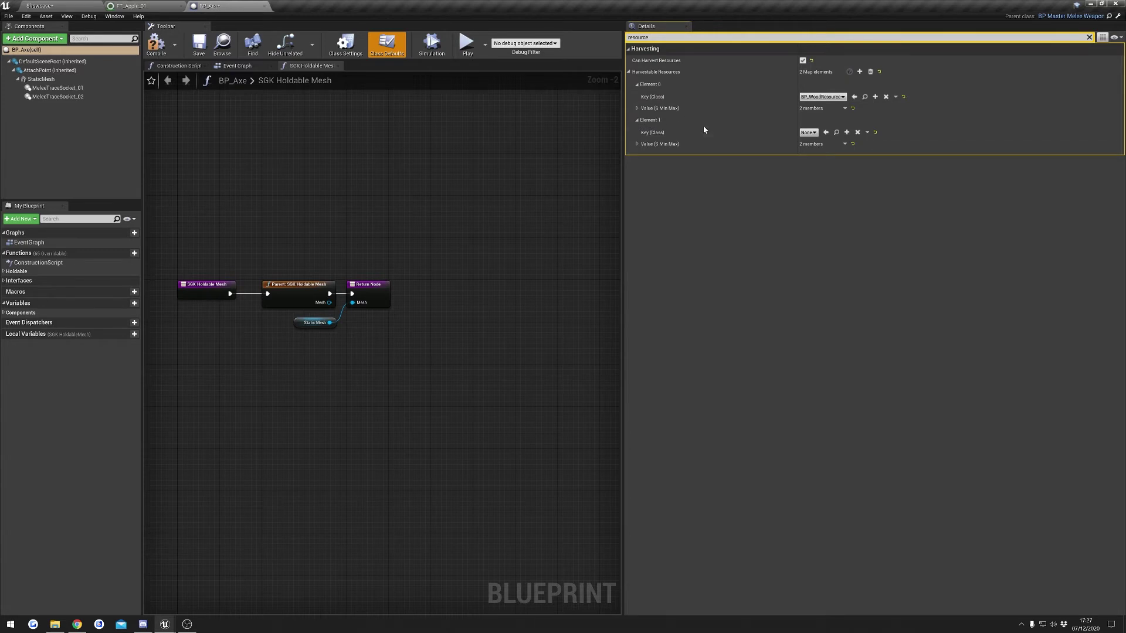
{"action": "left_click", "coordinate": [808, 133]}
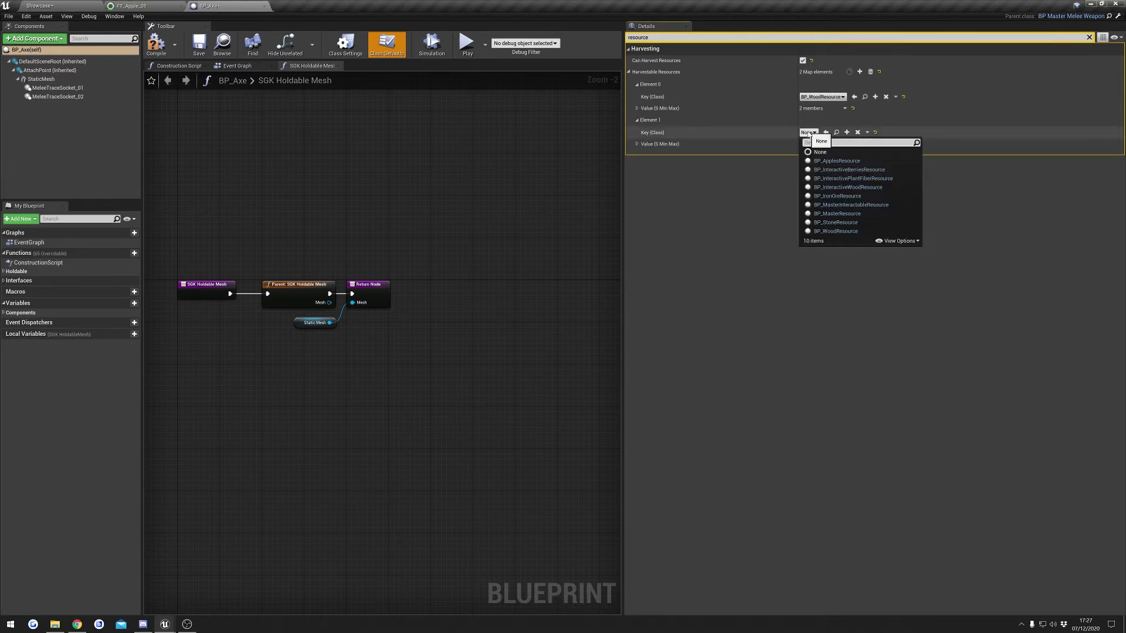
{"action": "left_click", "coordinate": [848, 162]}
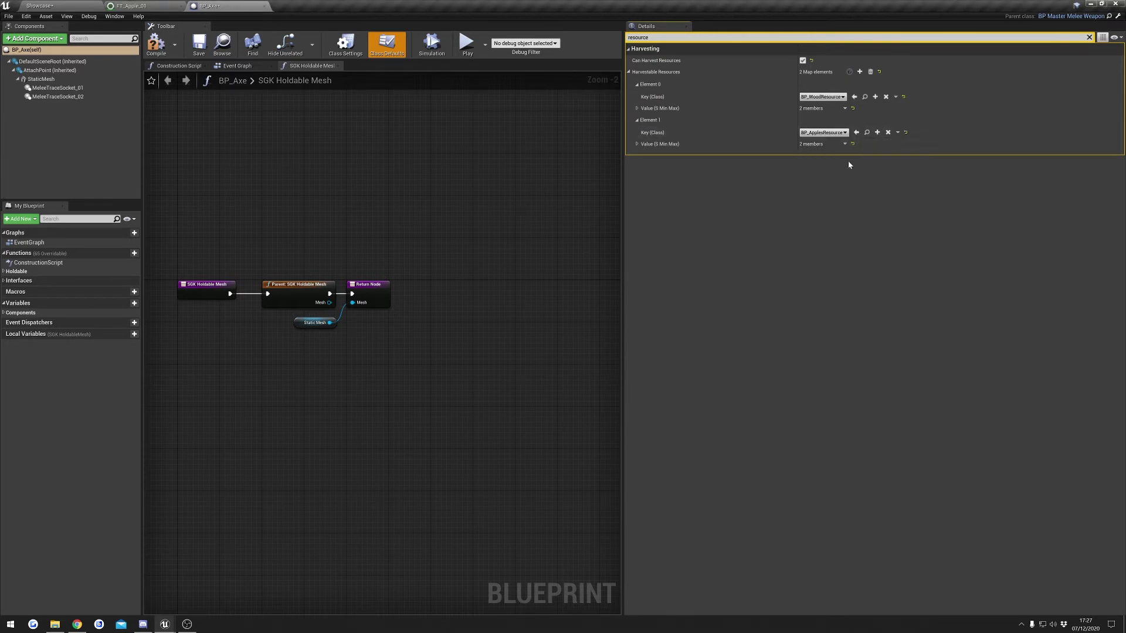
Set the Max value of the axe's BP_ApplesResource harvest element to 3 and return to the Showcase level.
{"action": "left_click", "coordinate": [674, 144]}
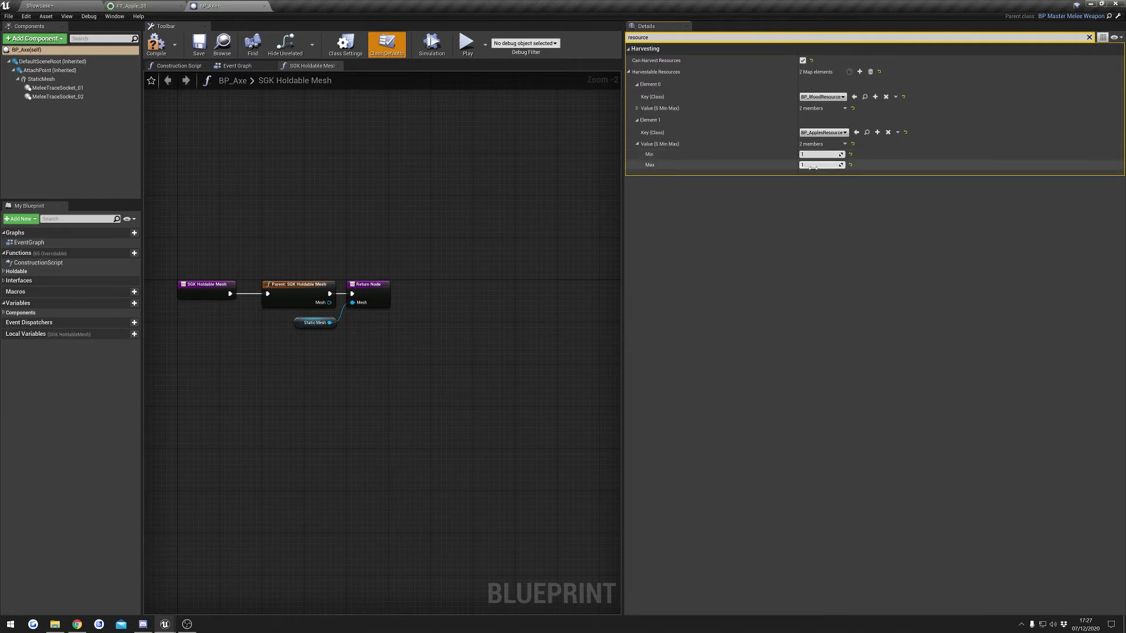
{"action": "type", "text": "3"}
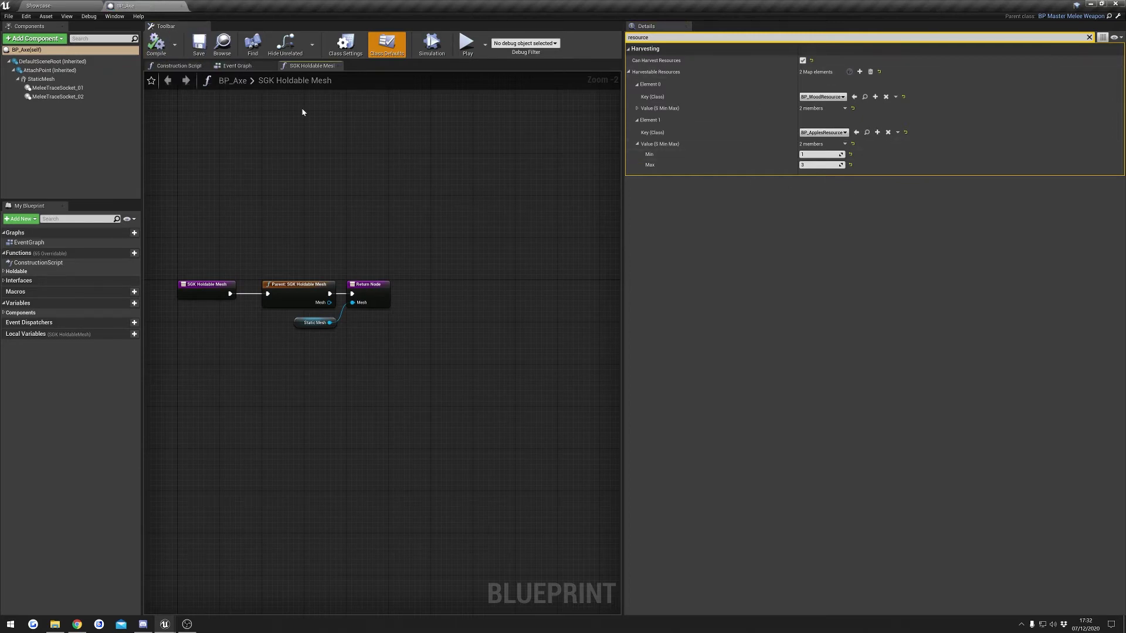
{"action": "left_click", "coordinate": [46, 5]}
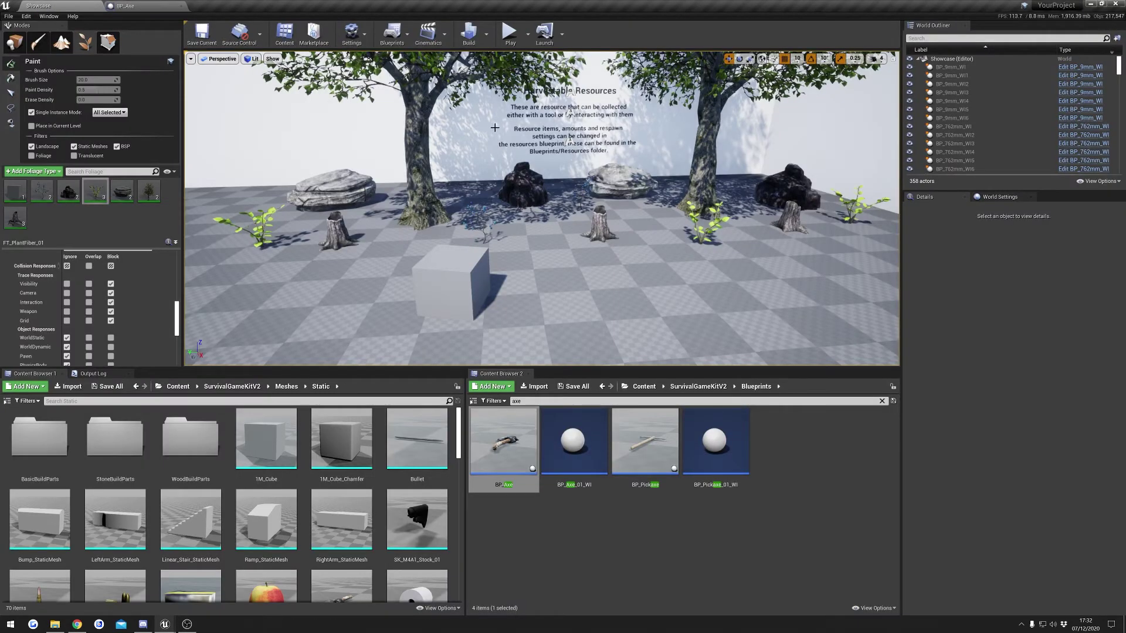
Play the level, pick up an axe from the weapons stand, equip it and harvest the placed cube.
{"action": "left_click", "coordinate": [509, 33]}
{"action": "key", "text": "w"}
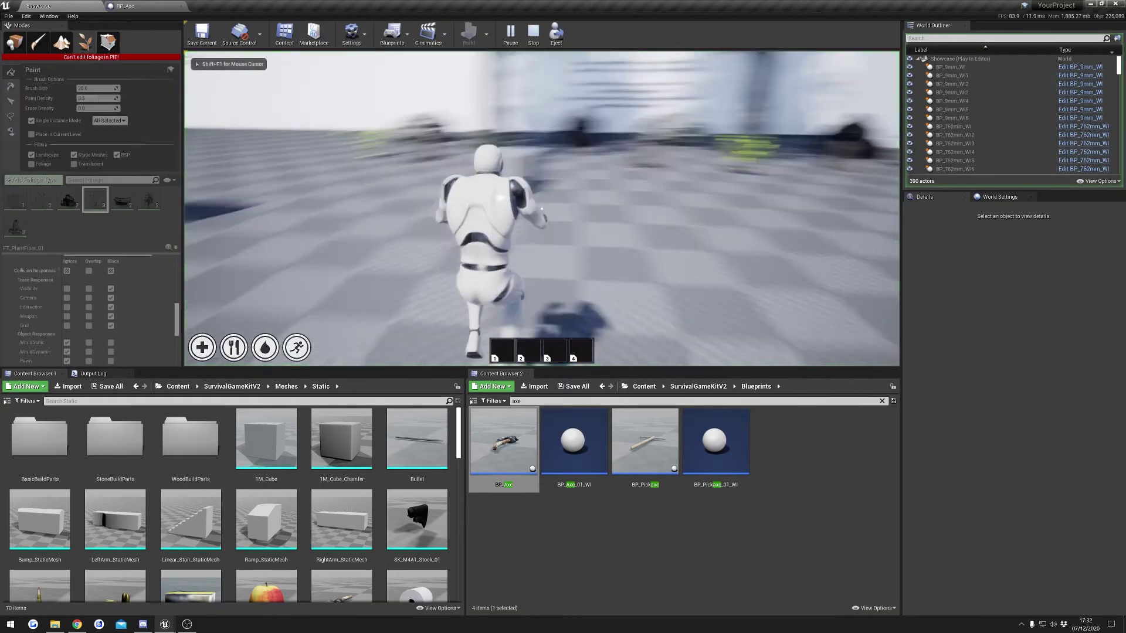
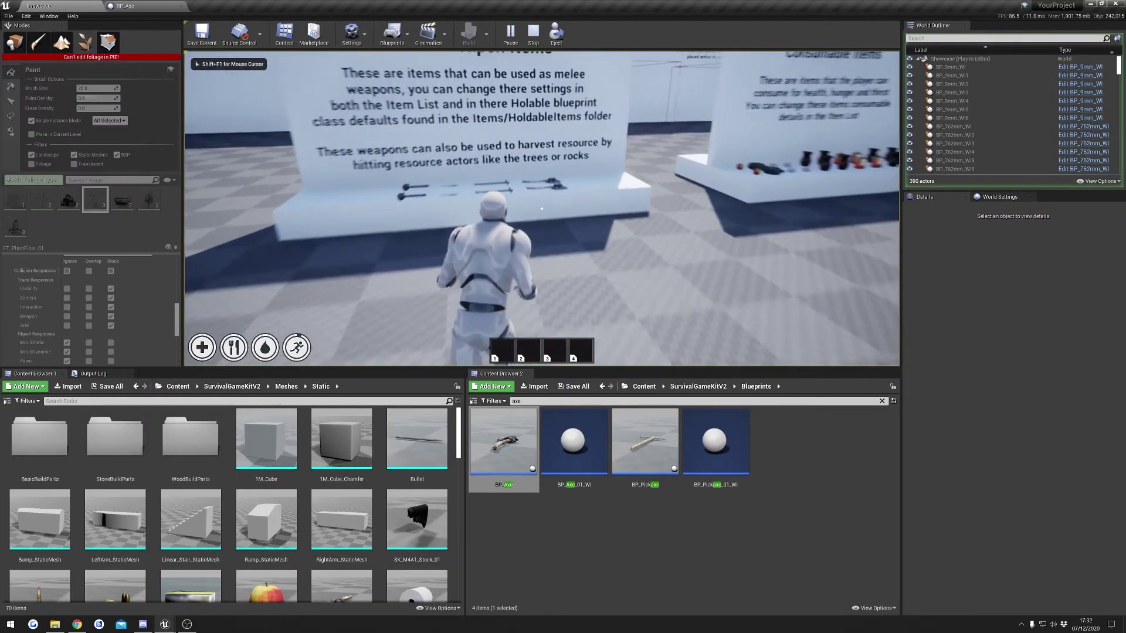
{"action": "key", "text": "e"}
{"action": "key", "text": "w"}
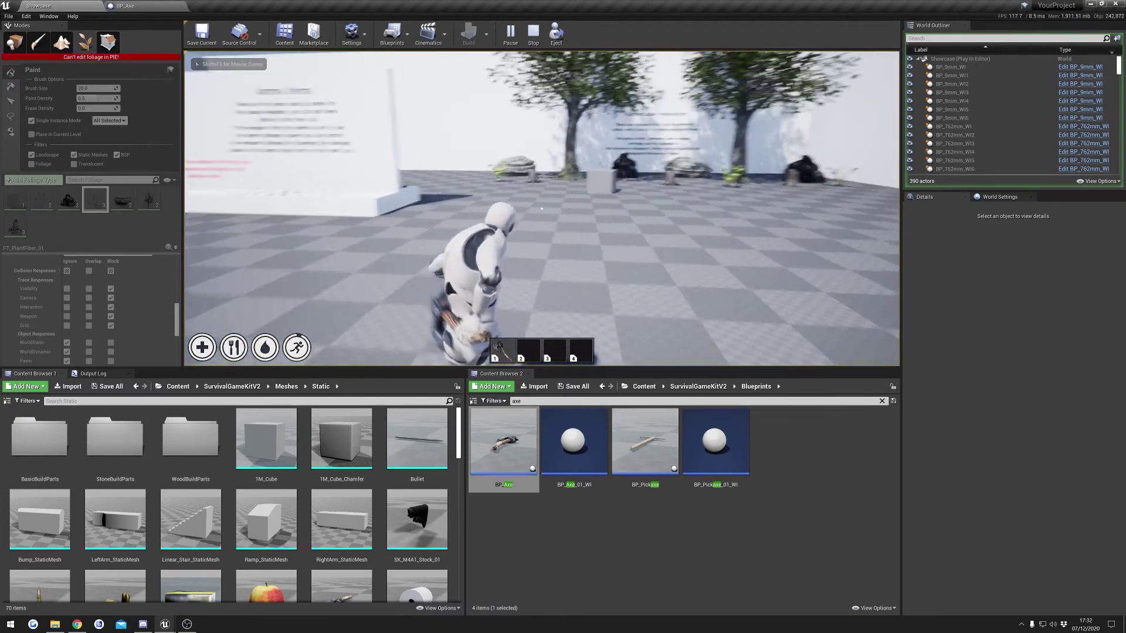
{"action": "key", "text": "w"}
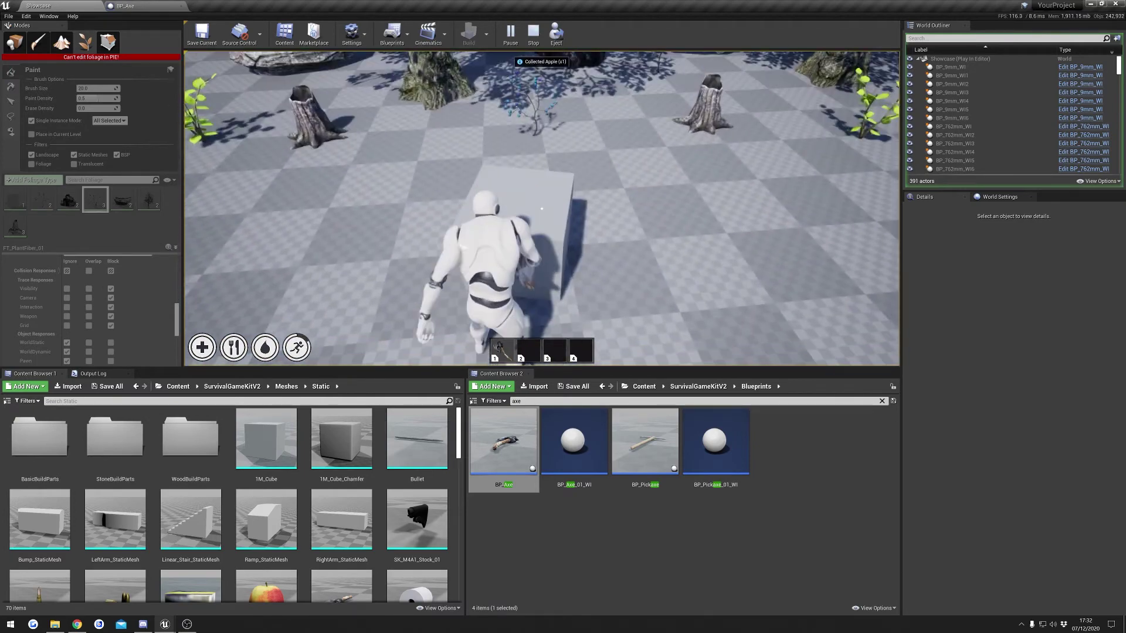
{"action": "key", "text": "1"}
{"action": "key", "text": "w"}
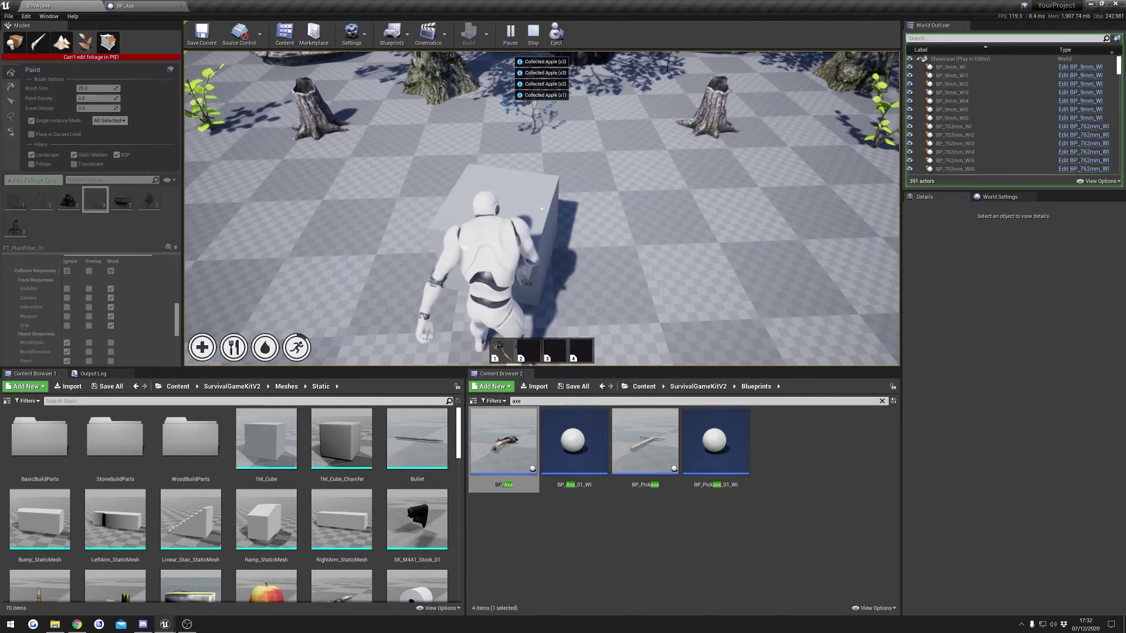
Check the player's inventory for the harvested apples and end the play session.
{"action": "key", "text": "Tab"}
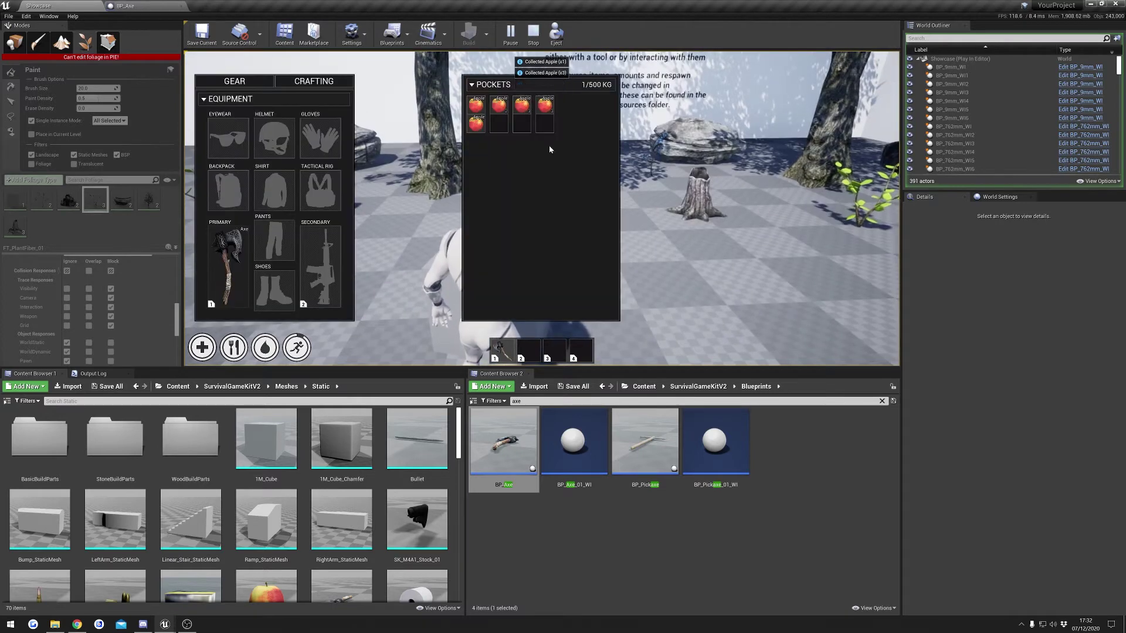
{"action": "key", "text": "Tab"}
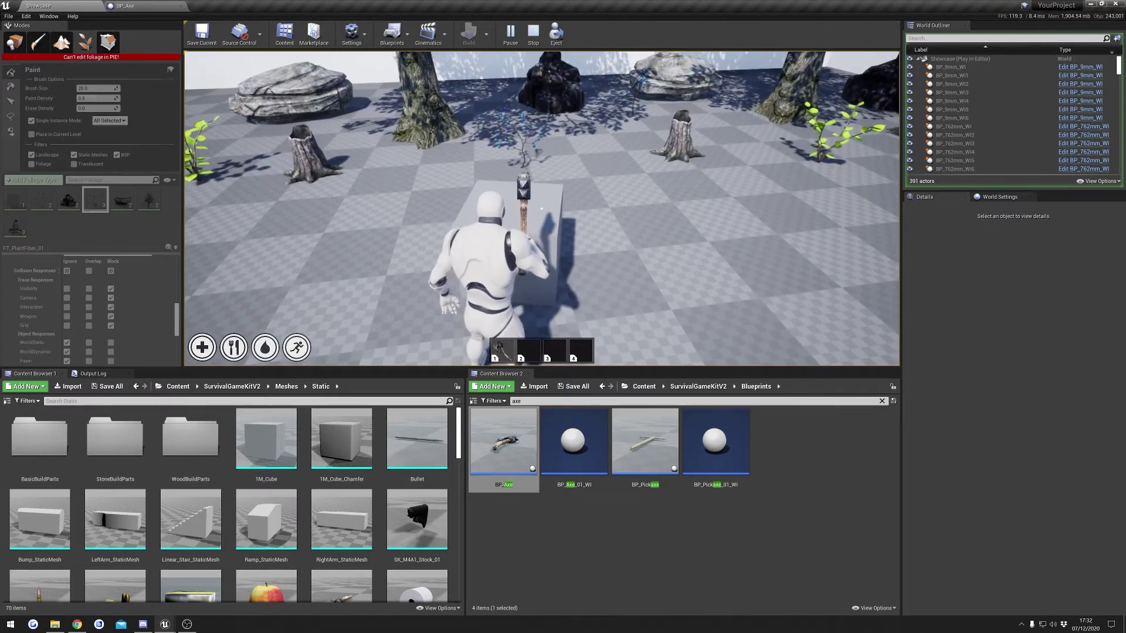
{"action": "key", "text": "Escape"}
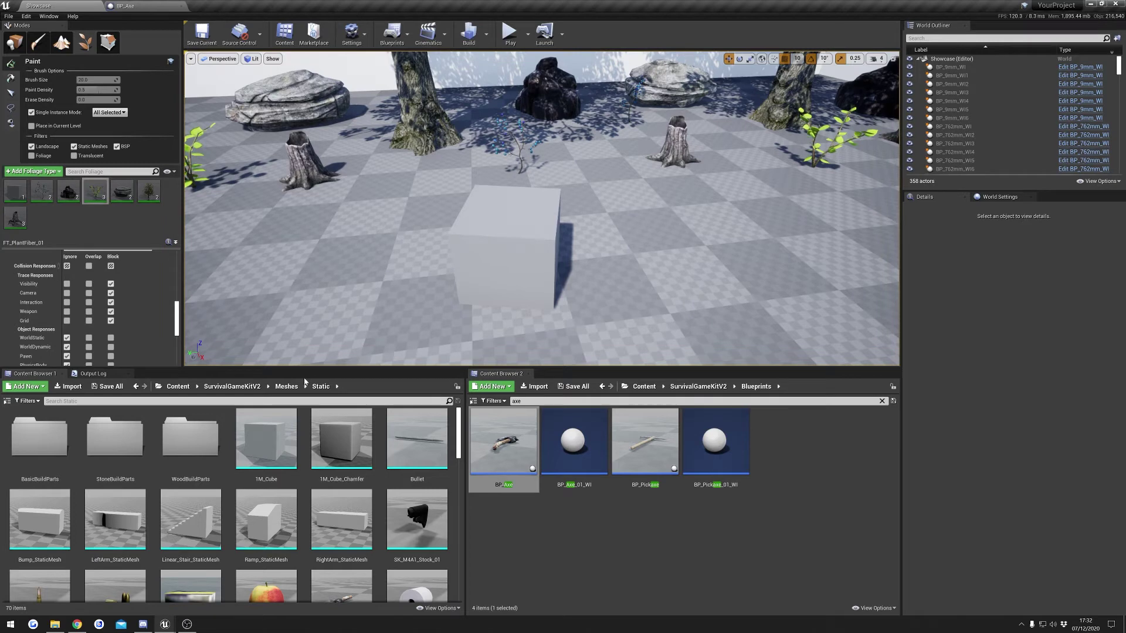
Open the 1M_Cube mesh from Meshes > Static and display its simple collision.
{"action": "left_click", "coordinate": [285, 387]}
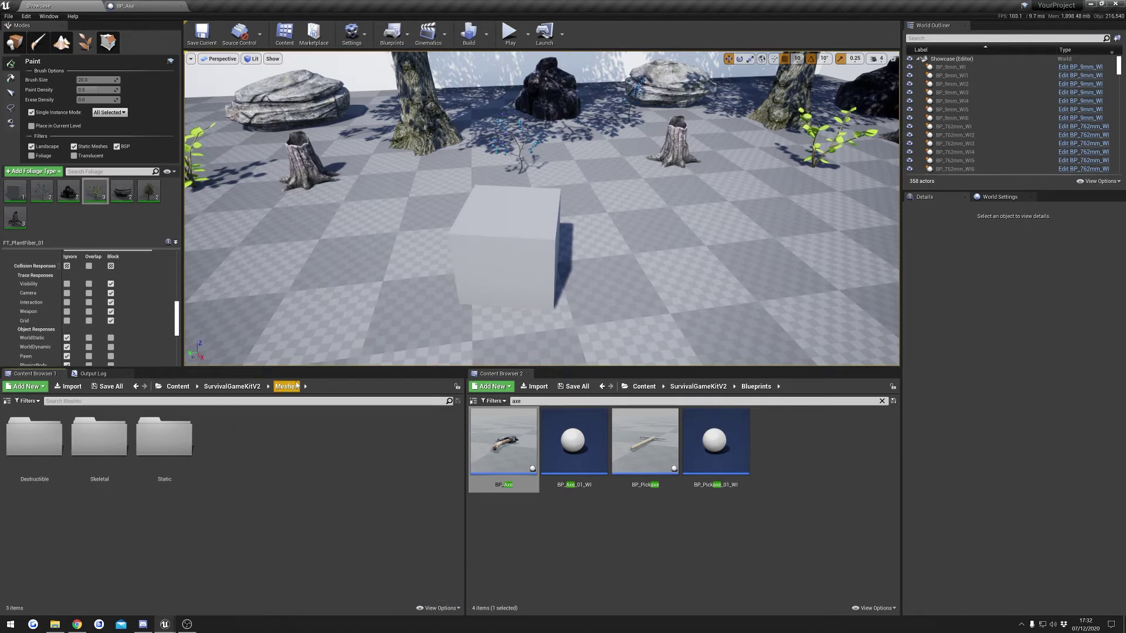
{"action": "double_click", "coordinate": [164, 437]}
{"action": "double_click", "coordinate": [270, 438]}
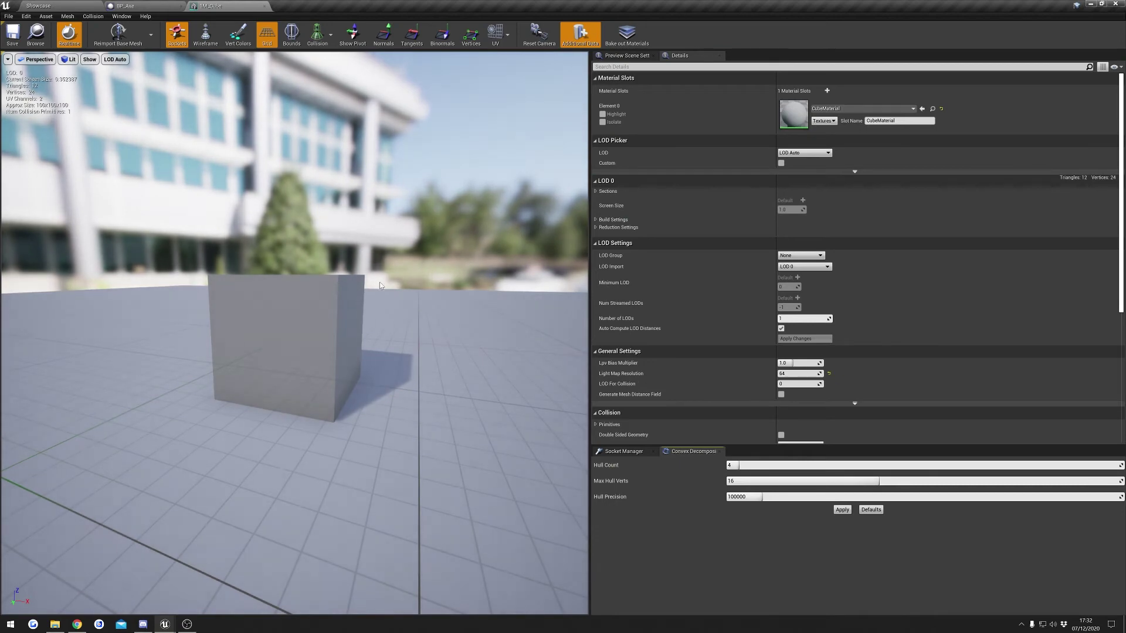
{"action": "left_click", "coordinate": [317, 34]}
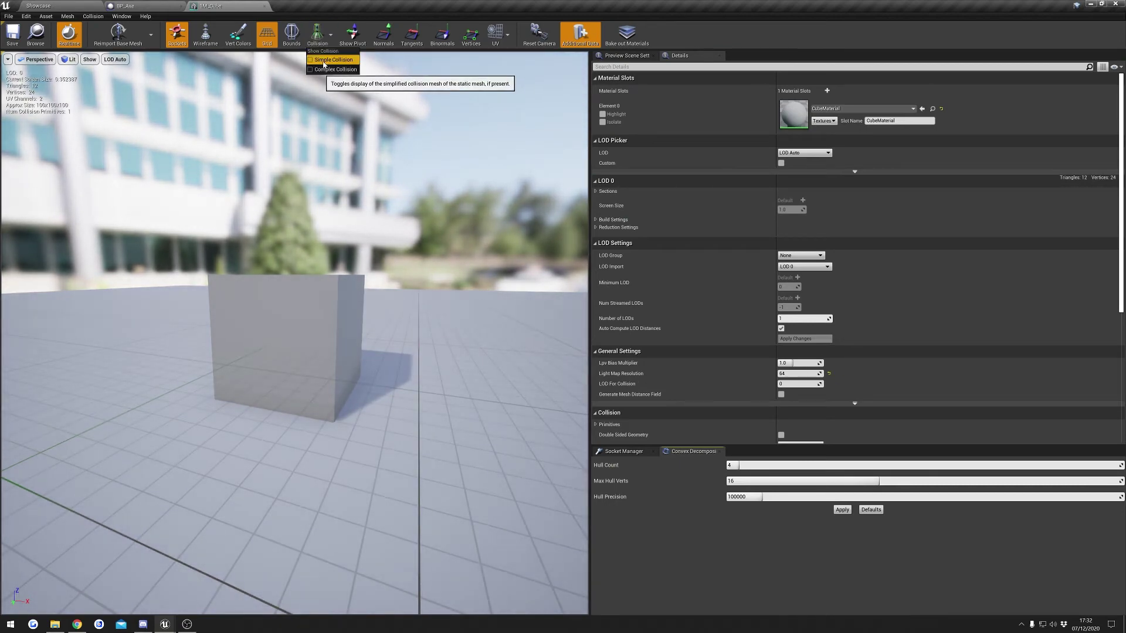
{"action": "left_click", "coordinate": [332, 60]}
{"action": "left_click_drag", "start_coordinate": [329, 293], "coordinate": [280, 286]}
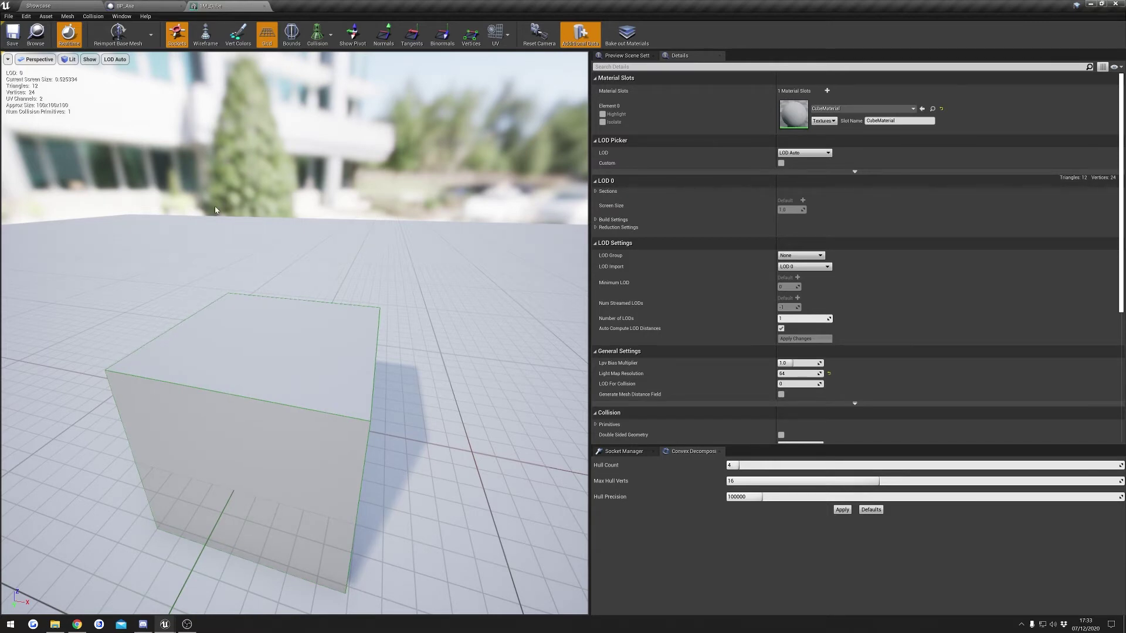
Look over the available simplified collision types and examine the cube's collision outline from several angles.
{"action": "left_click", "coordinate": [93, 16]}
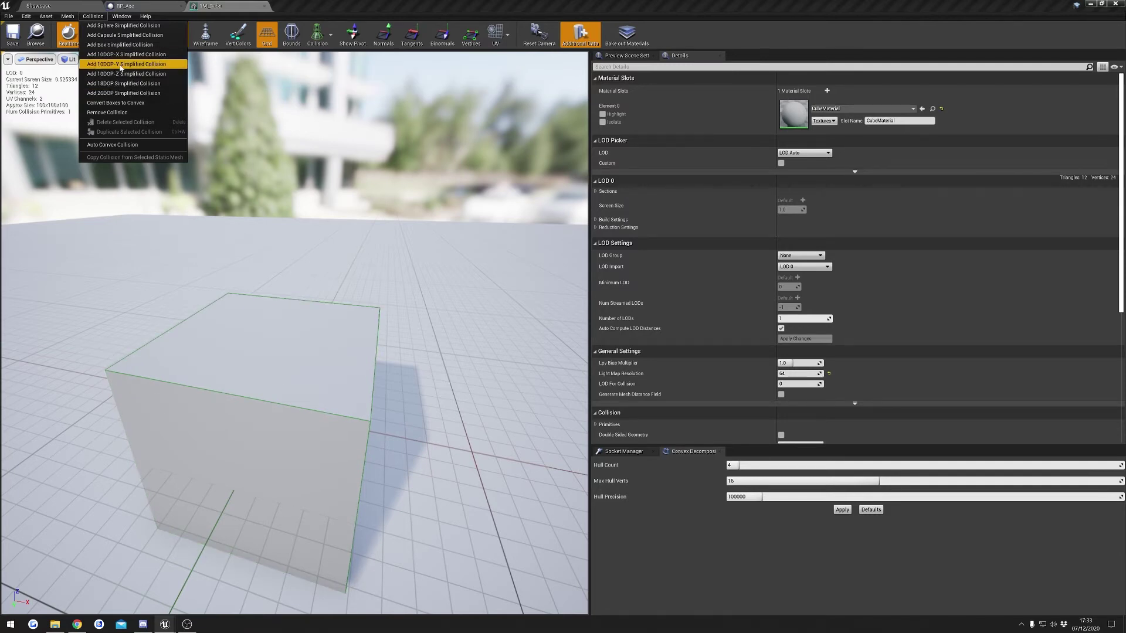
{"action": "left_click_drag", "start_coordinate": [320, 306], "coordinate": [295, 309]}
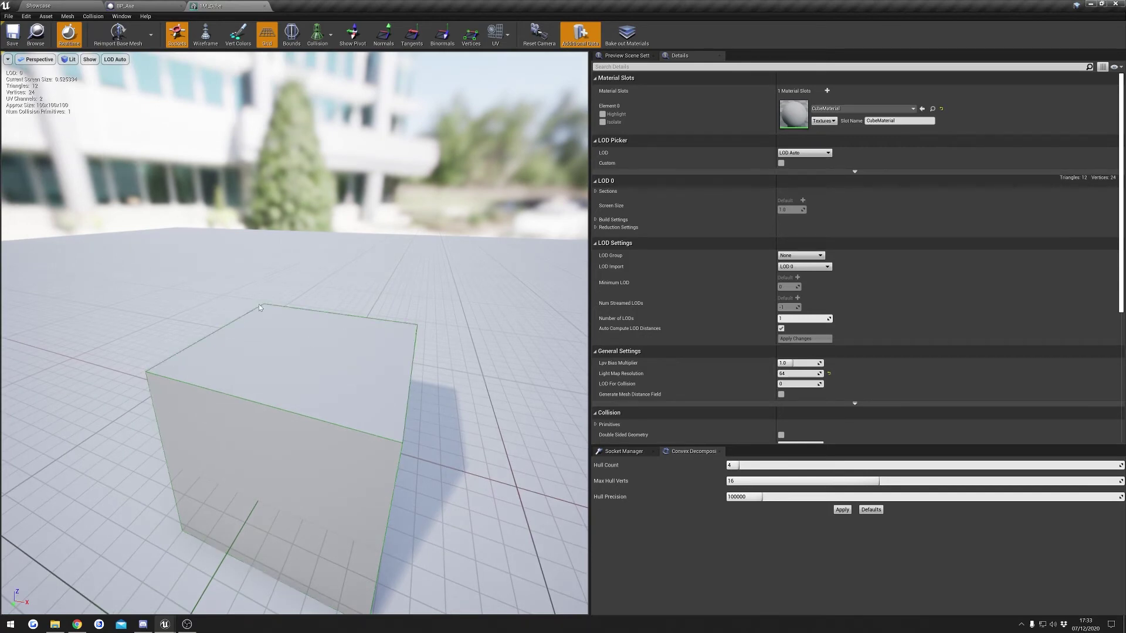
{"action": "left_click_drag", "start_coordinate": [387, 328], "coordinate": [282, 336]}
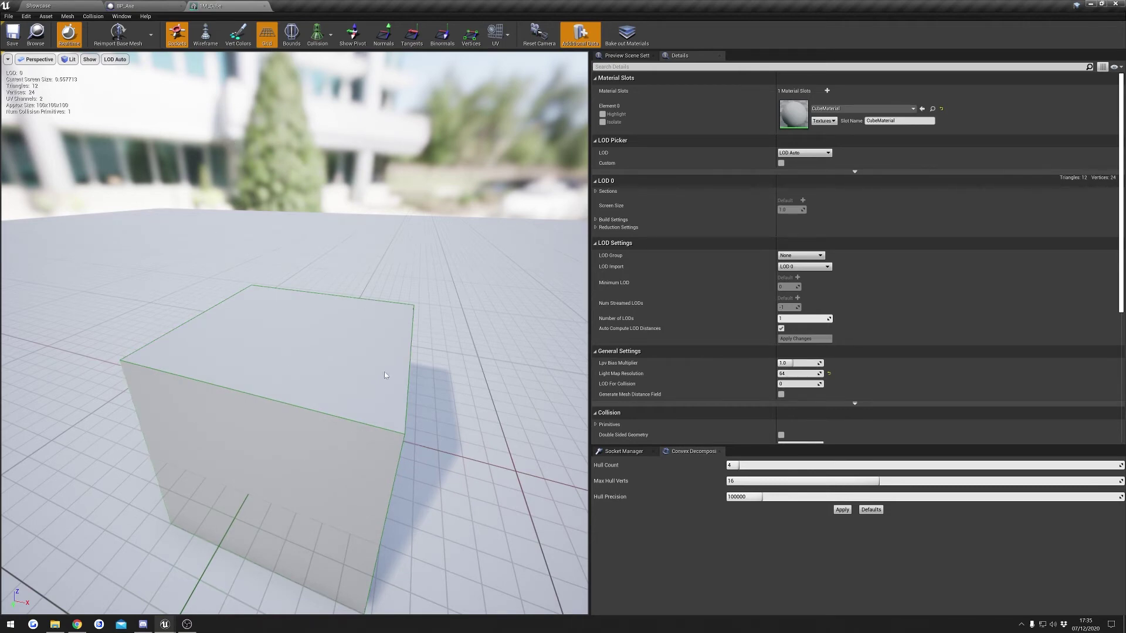
{"action": "left_click_drag", "start_coordinate": [361, 295], "coordinate": [424, 259]}
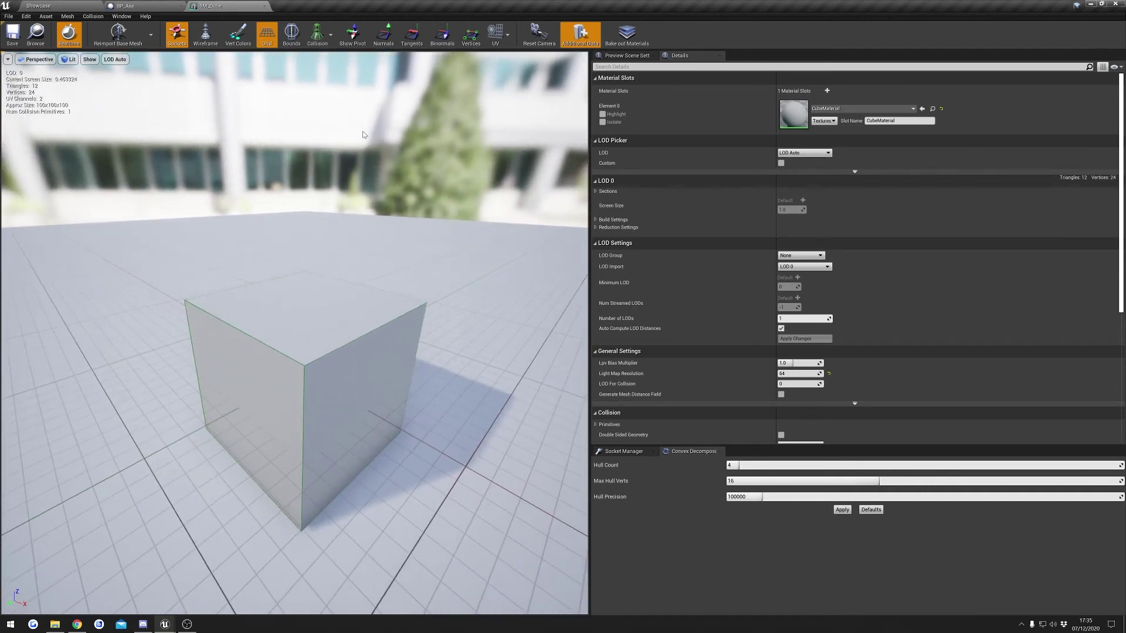
Show the pivot of the cube mesh and examine where it sits.
{"action": "left_click", "coordinate": [359, 34]}
{"action": "mouse_move", "coordinate": [294, 366]}
{"action": "left_mouse_down"}
{"action": "mouse_move", "coordinate": [296, 352]}
{"action": "mouse_move", "coordinate": [294, 366]}
{"action": "left_mouse_up"}
{"action": "left_click_drag", "start_coordinate": [280, 431], "coordinate": [246, 335]}
Search the static meshes for "tree", open SM_Tree_01, show its pivot and examine it at the trunk base.
{"action": "left_click", "coordinate": [85, 6]}
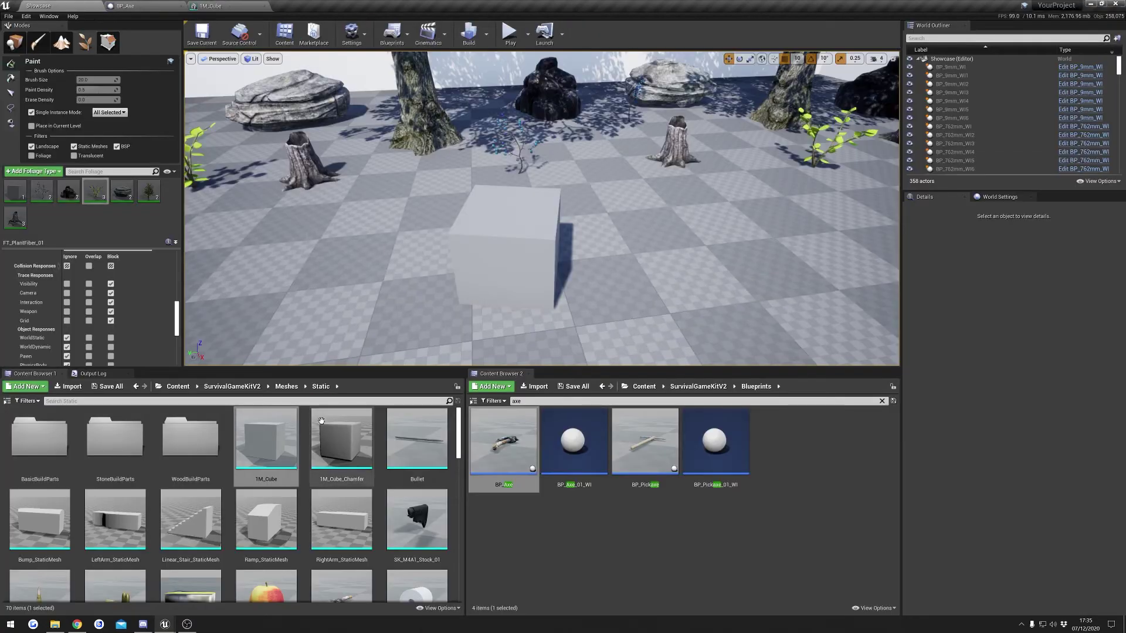
{"action": "type", "text": "tree"}
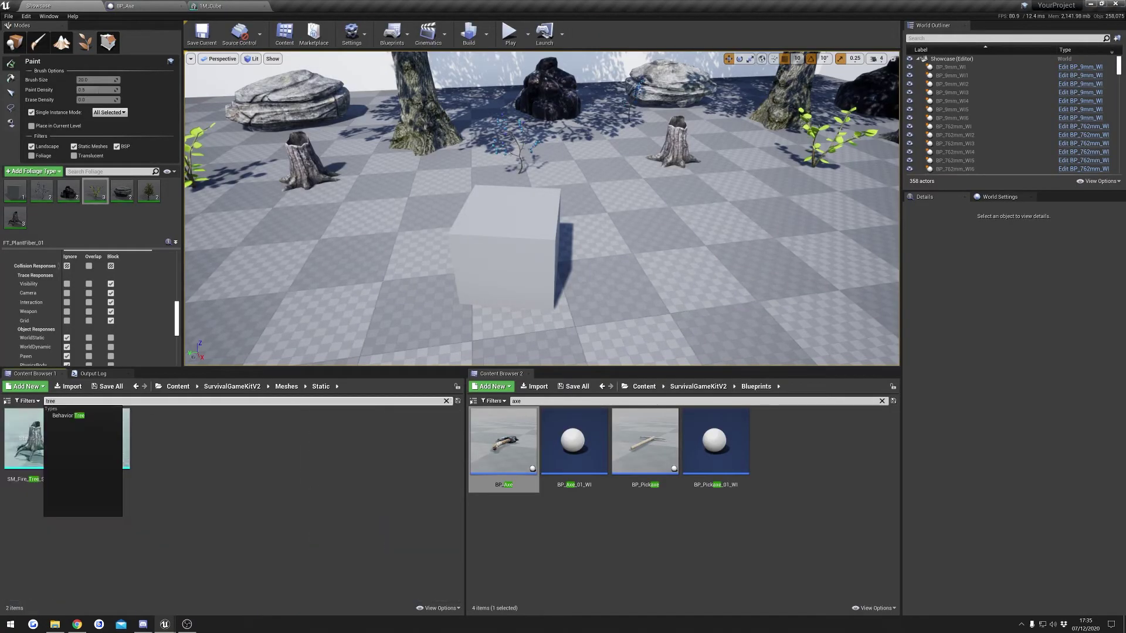
{"action": "double_click", "coordinate": [88, 441]}
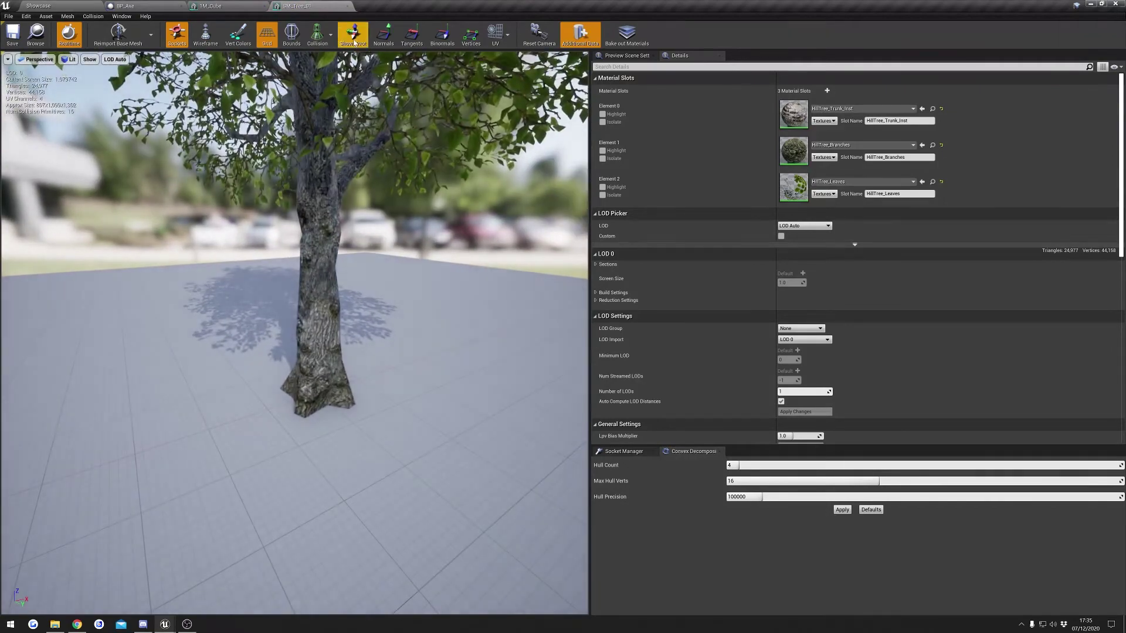
{"action": "left_click", "coordinate": [354, 43]}
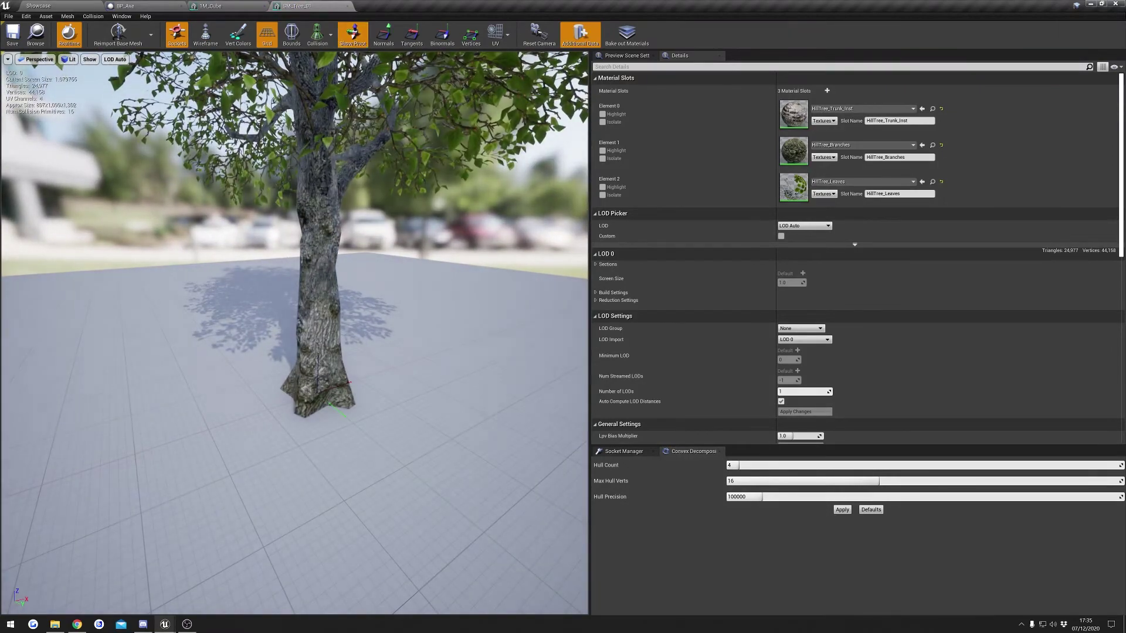
{"action": "scroll", "coordinate": [317, 434], "scroll_direction": "up", "scroll_amount": 3}
{"action": "left_click_drag", "start_coordinate": [285, 432], "coordinate": [508, 241]}
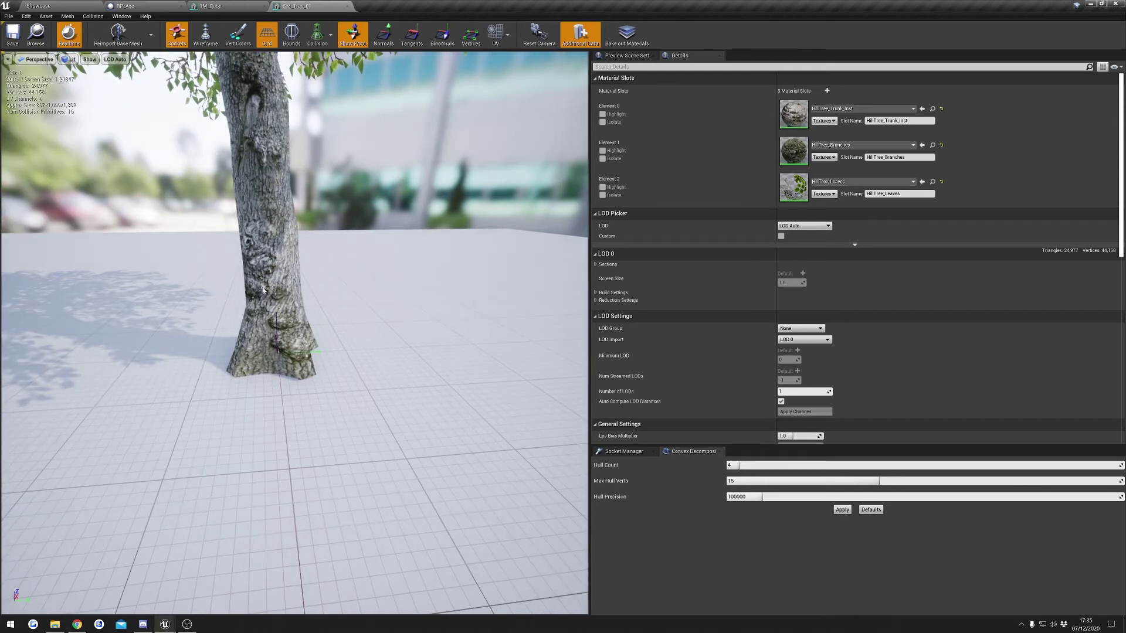
{"action": "left_click_drag", "start_coordinate": [322, 292], "coordinate": [501, 354]}
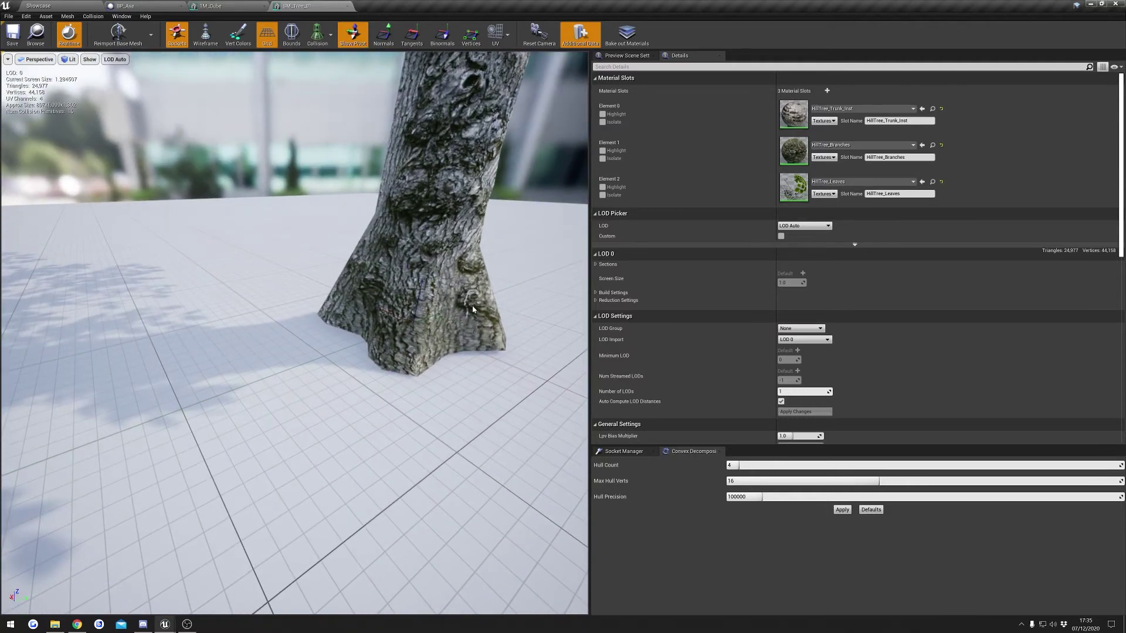
{"action": "left_click_drag", "start_coordinate": [332, 365], "coordinate": [86, 104]}
Play the Showcase level, collect from the wood stump and the bush by interacting, and end the play session.
{"action": "left_click", "coordinate": [49, 8]}
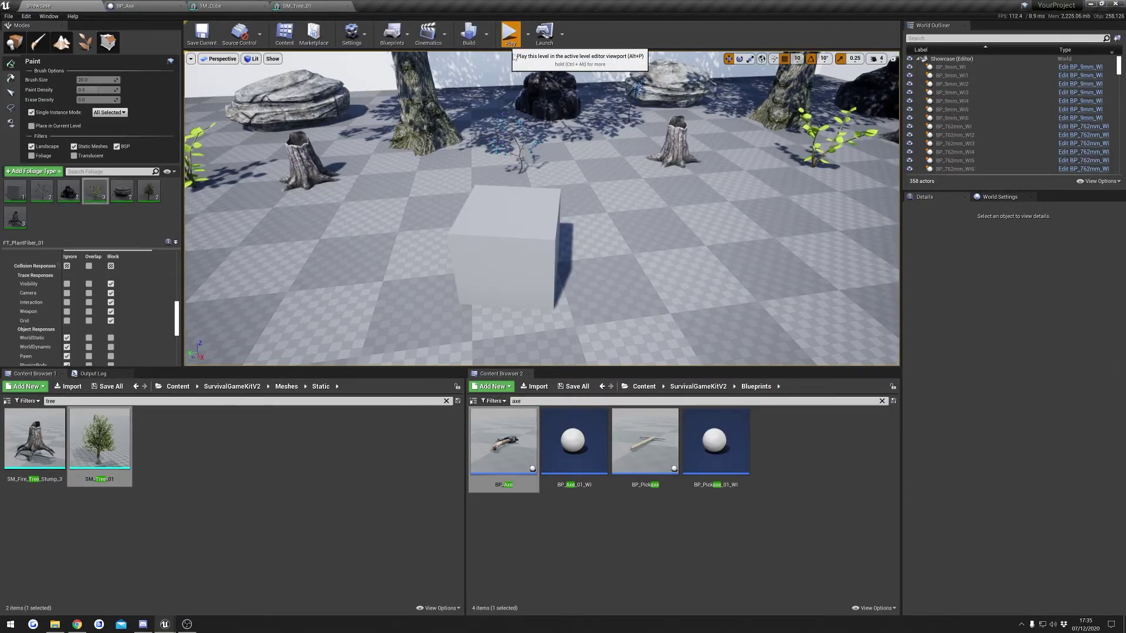
{"action": "left_click", "coordinate": [509, 37]}
{"action": "key", "text": "w"}
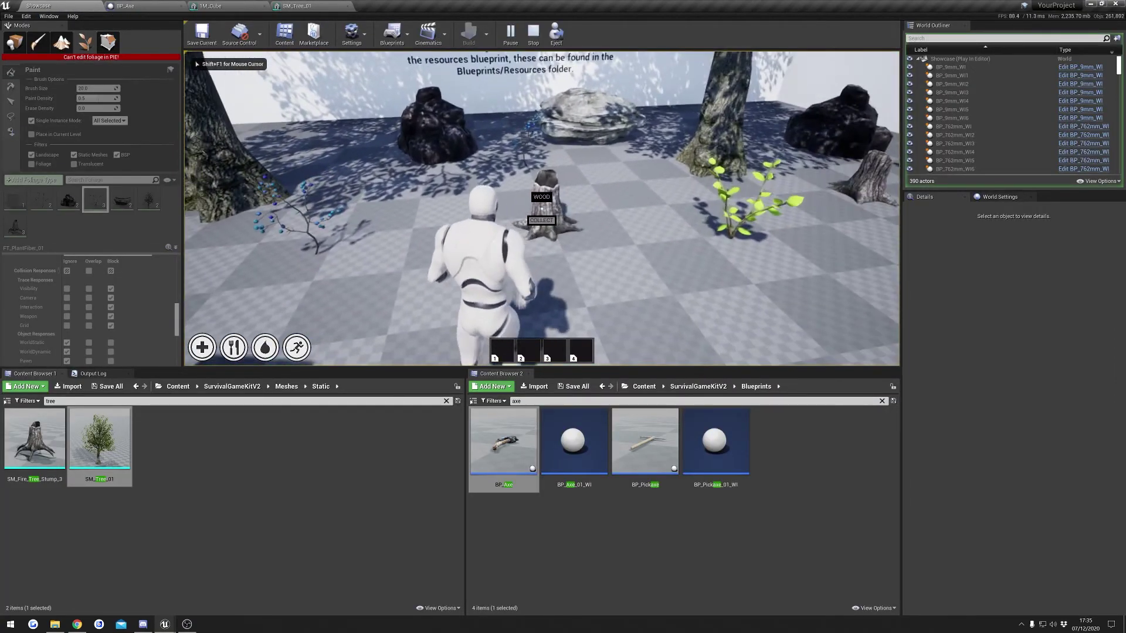
{"action": "key", "text": "e"}
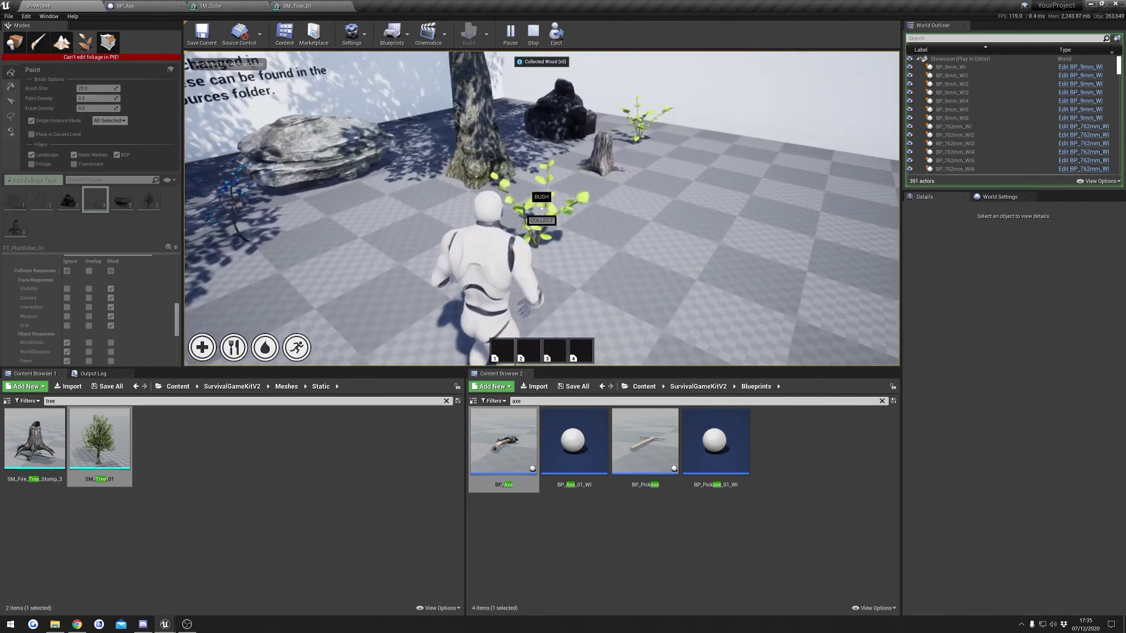
{"action": "key", "text": "e"}
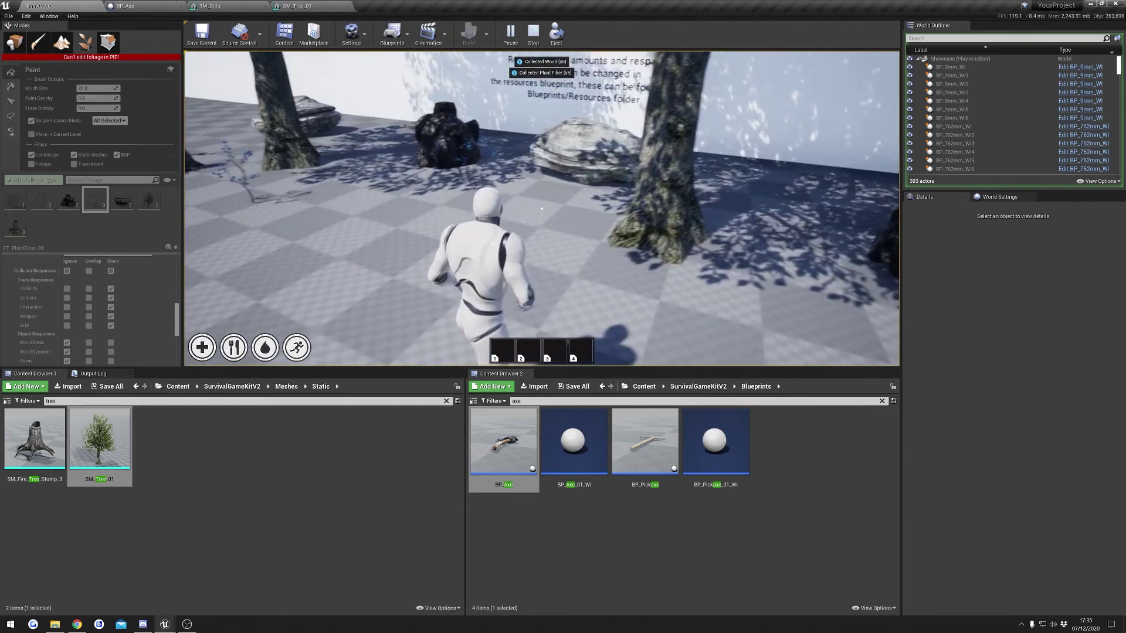
{"action": "key", "text": "s"}
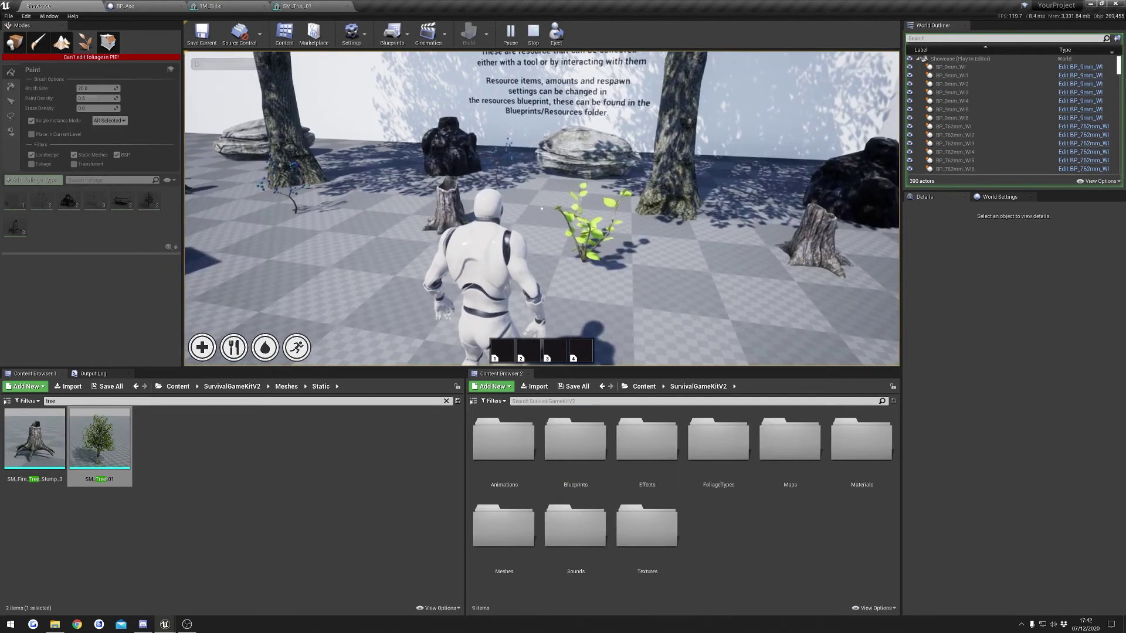
{"action": "key", "text": "Escape"}
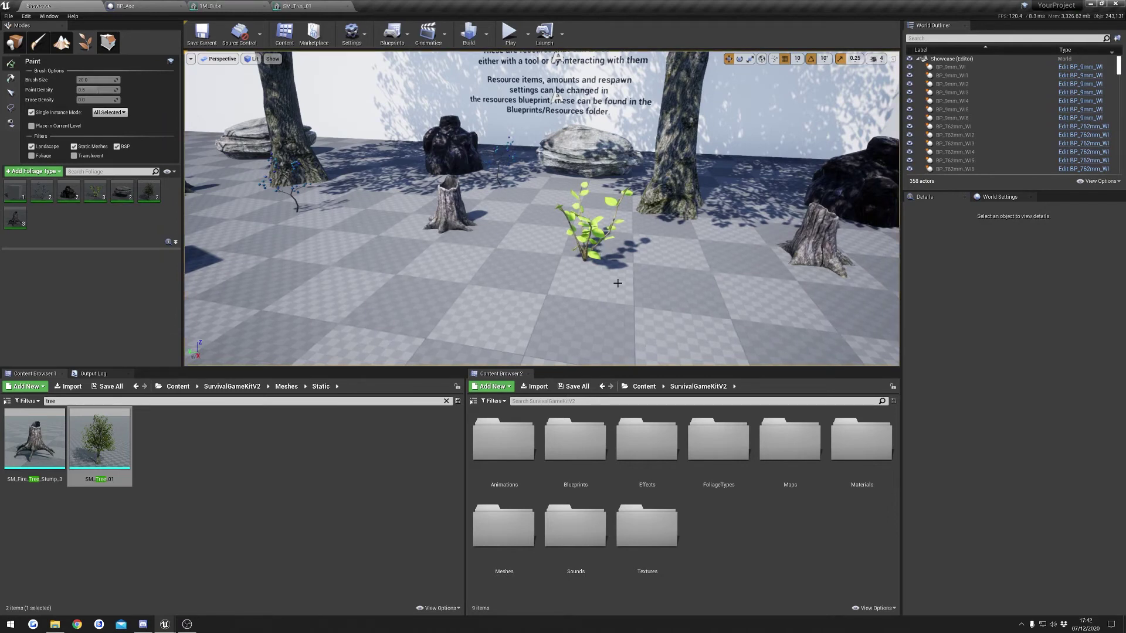
Duplicate BP_InteractiveBerriesResource in the Blueprints/Resources folder and name the copy BP_InteractiveAppleResource.
{"action": "double_click", "coordinate": [571, 449]}
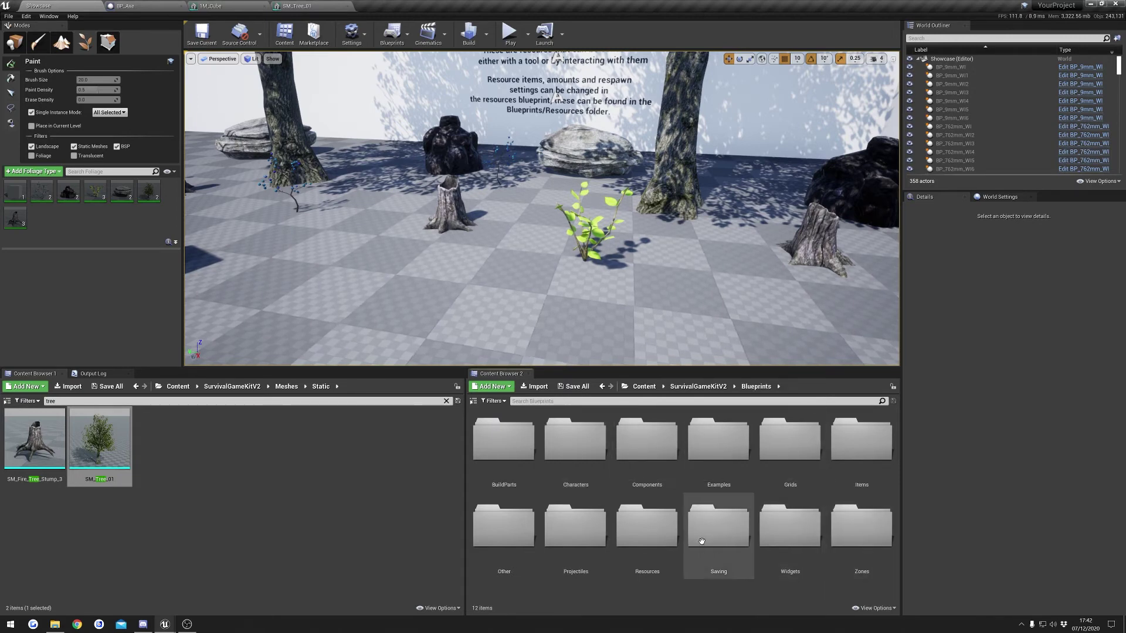
{"action": "double_click", "coordinate": [642, 540]}
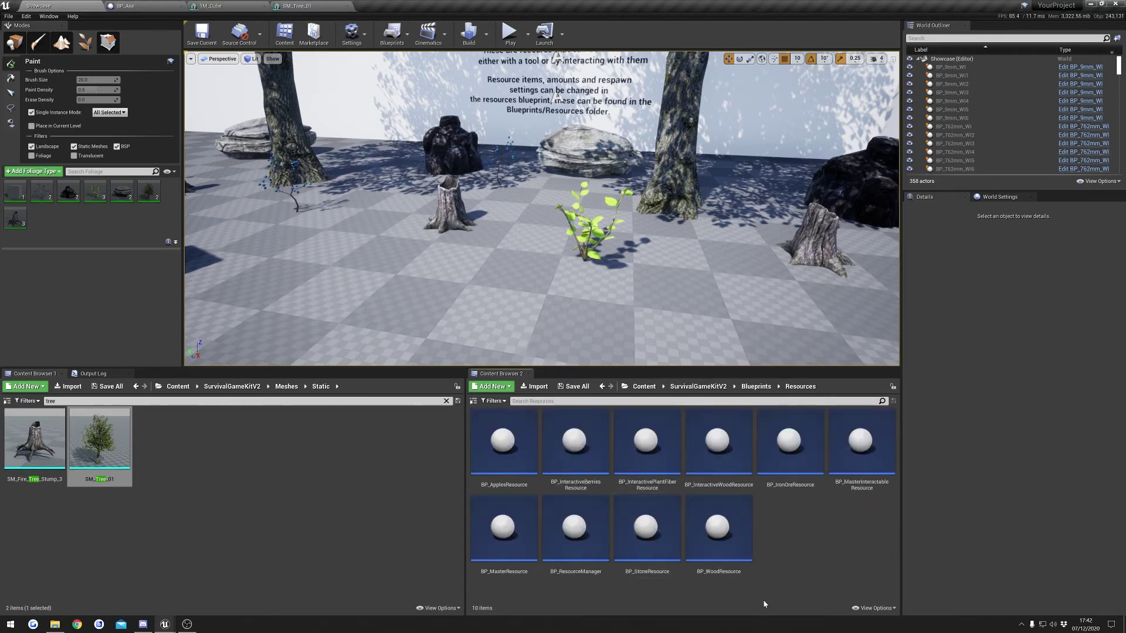
{"action": "right_click", "coordinate": [588, 456]}
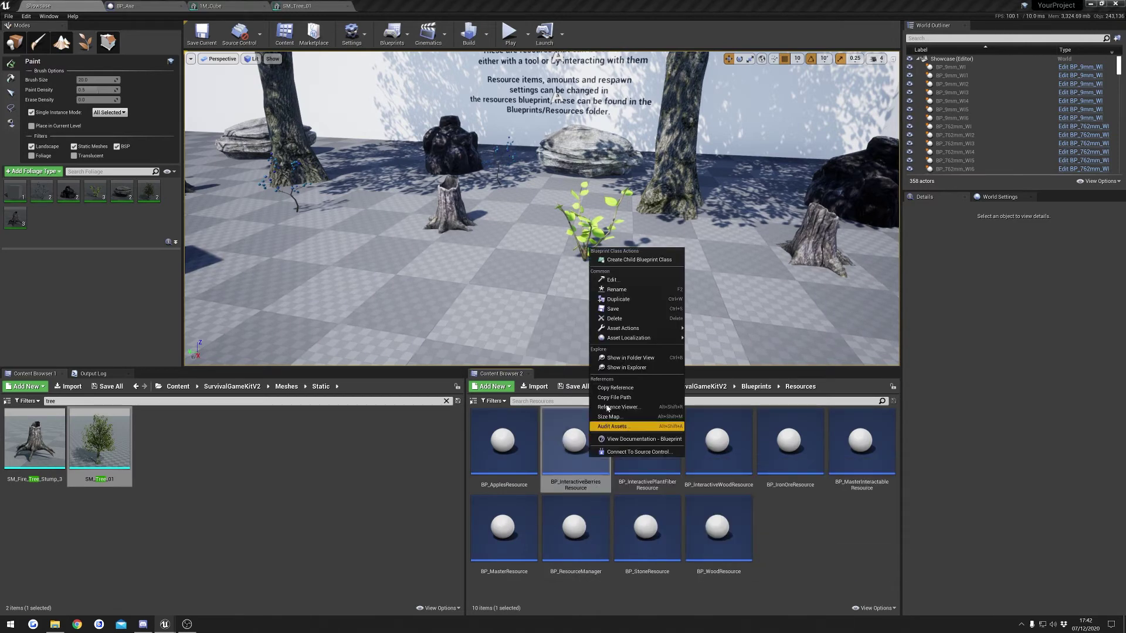
{"action": "left_click", "coordinate": [633, 296]}
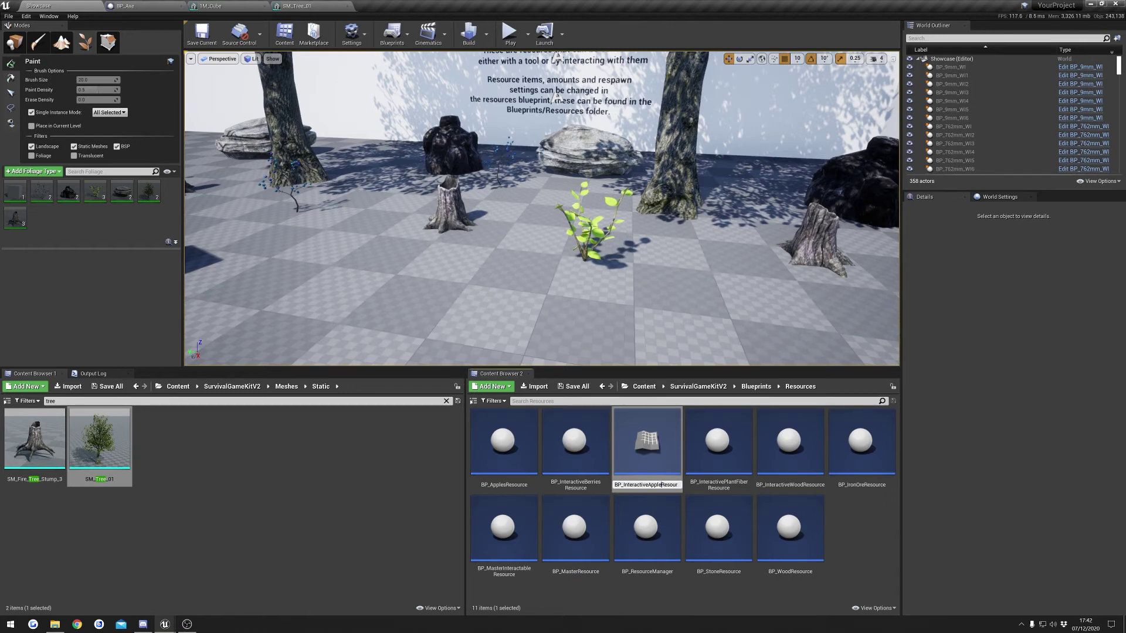
{"action": "key", "text": "shift+End"}
{"action": "key", "text": "BackSpace"}
{"action": "key", "text": "Return"}
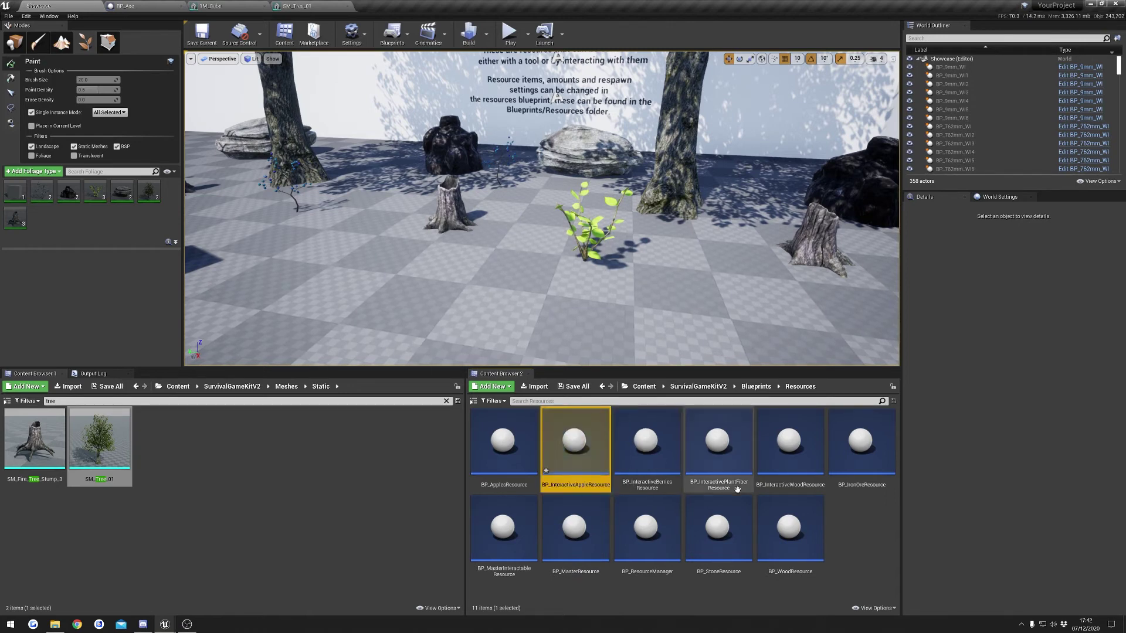
Set the item row name in BP_InteractiveAppleResource to Consumable_Apple, save the blueprint, and close it.
{"action": "double_click", "coordinate": [590, 455]}
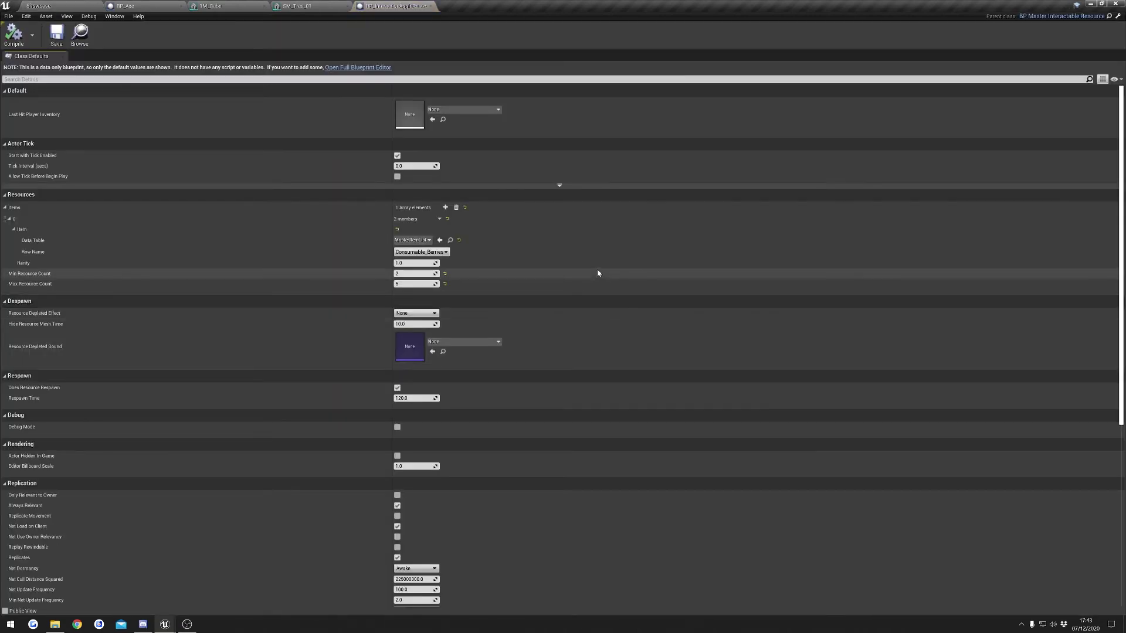
{"action": "scroll", "coordinate": [269, 232], "scroll_direction": "down", "scroll_amount": 3}
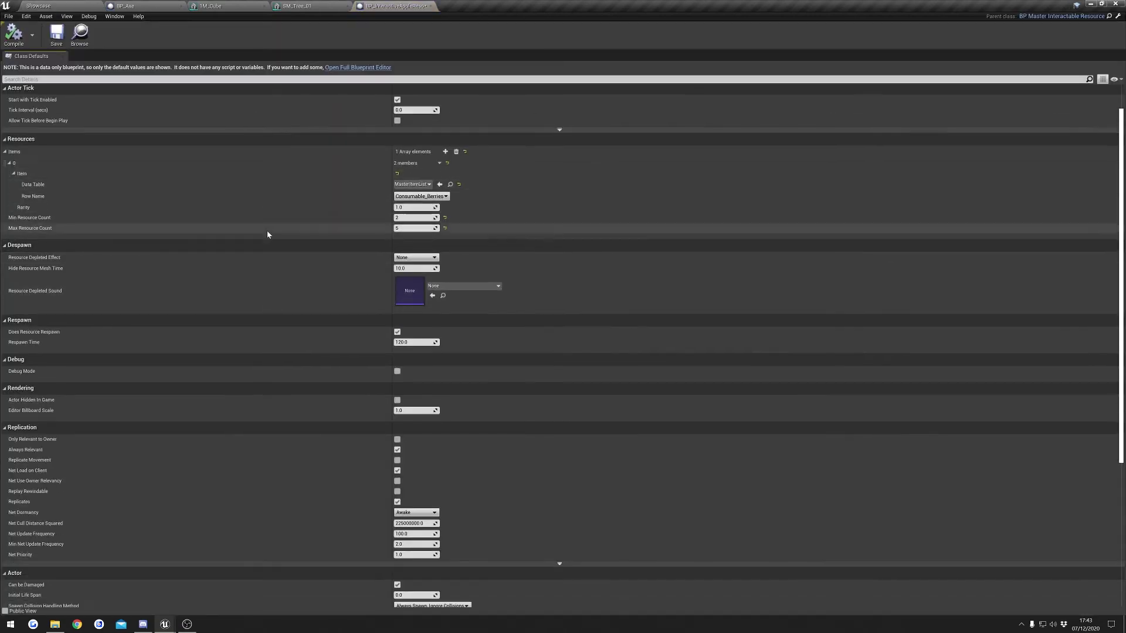
{"action": "scroll", "coordinate": [270, 230], "scroll_direction": "down", "scroll_amount": 4}
{"action": "scroll", "coordinate": [274, 229], "scroll_direction": "up", "scroll_amount": 5}
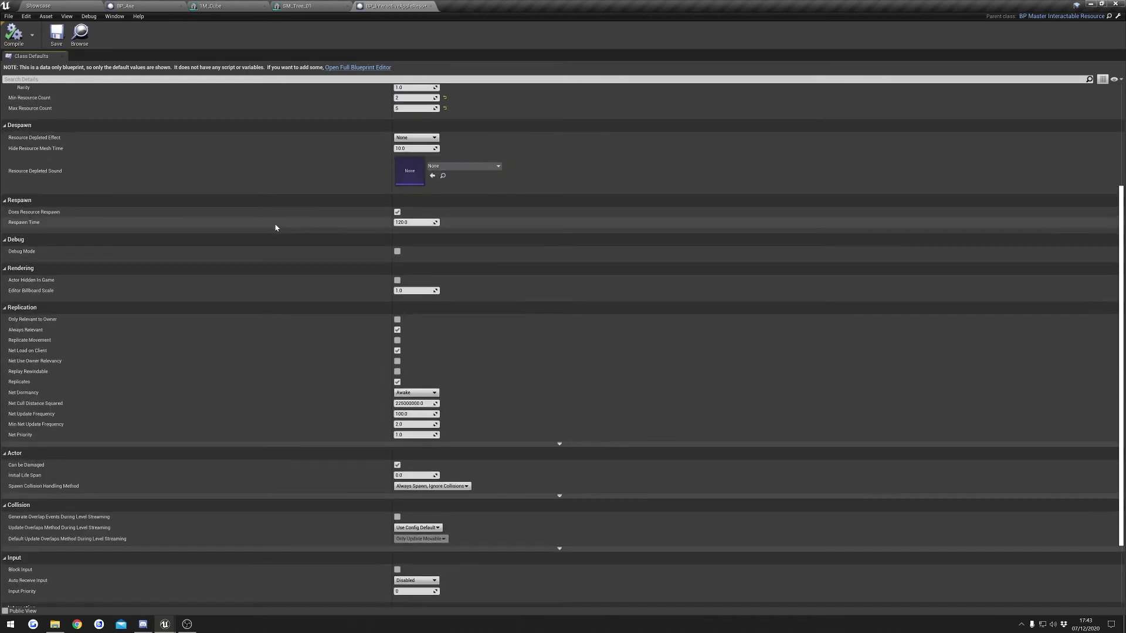
{"action": "scroll", "coordinate": [275, 258], "scroll_direction": "up", "scroll_amount": 2}
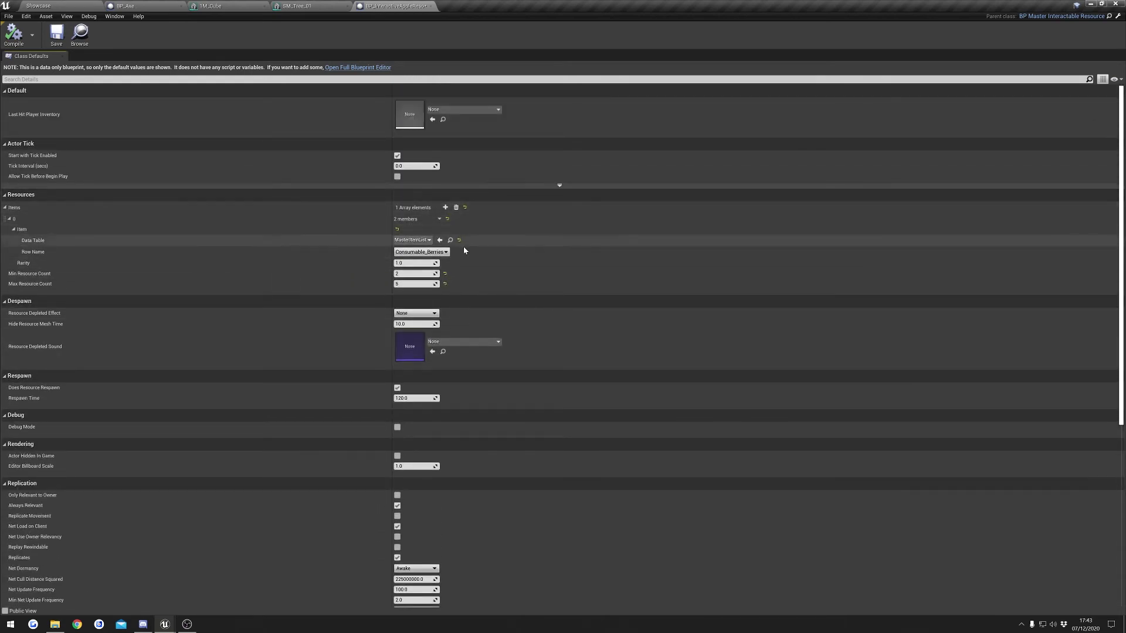
{"action": "left_click", "coordinate": [438, 253]}
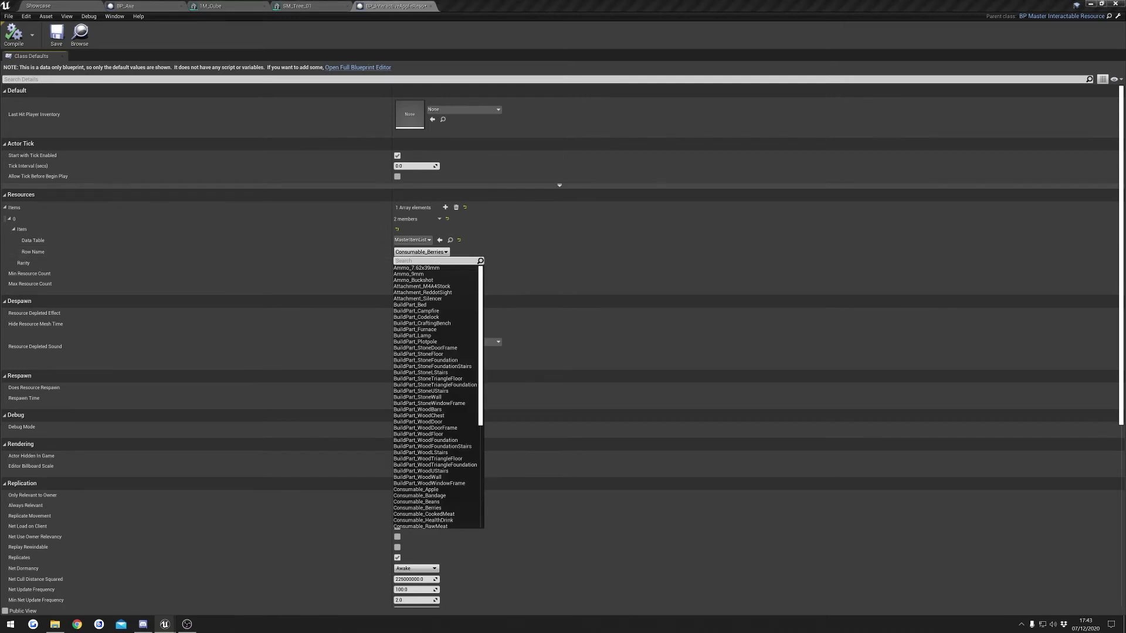
{"action": "type", "text": "apple"}
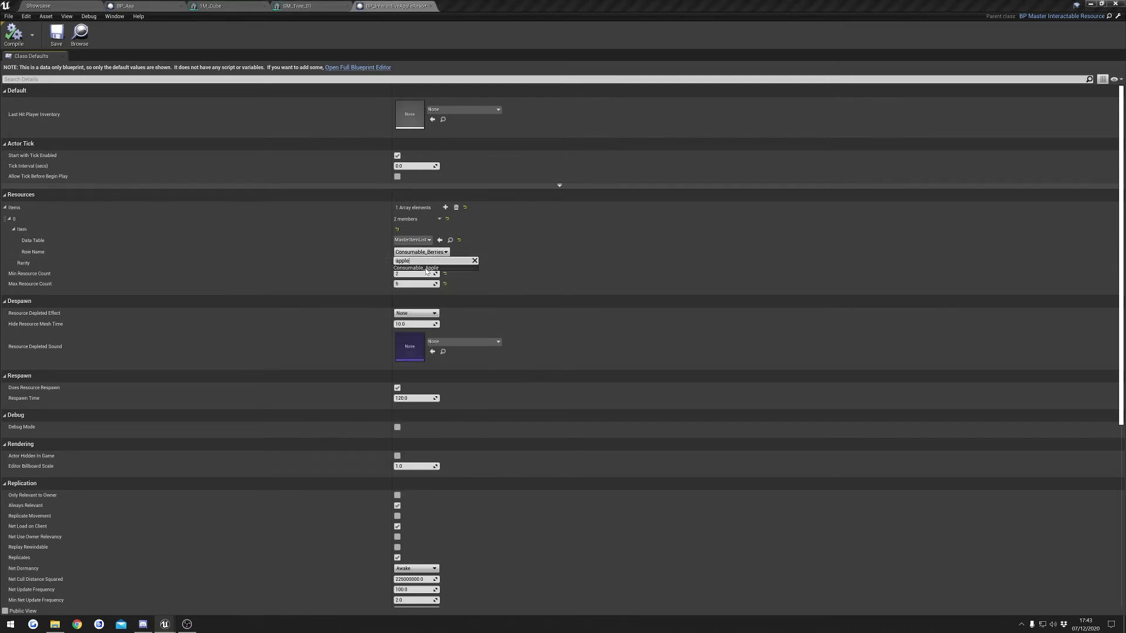
{"action": "key", "text": "Return"}
{"action": "scroll", "coordinate": [486, 258], "scroll_direction": "down", "scroll_amount": 1}
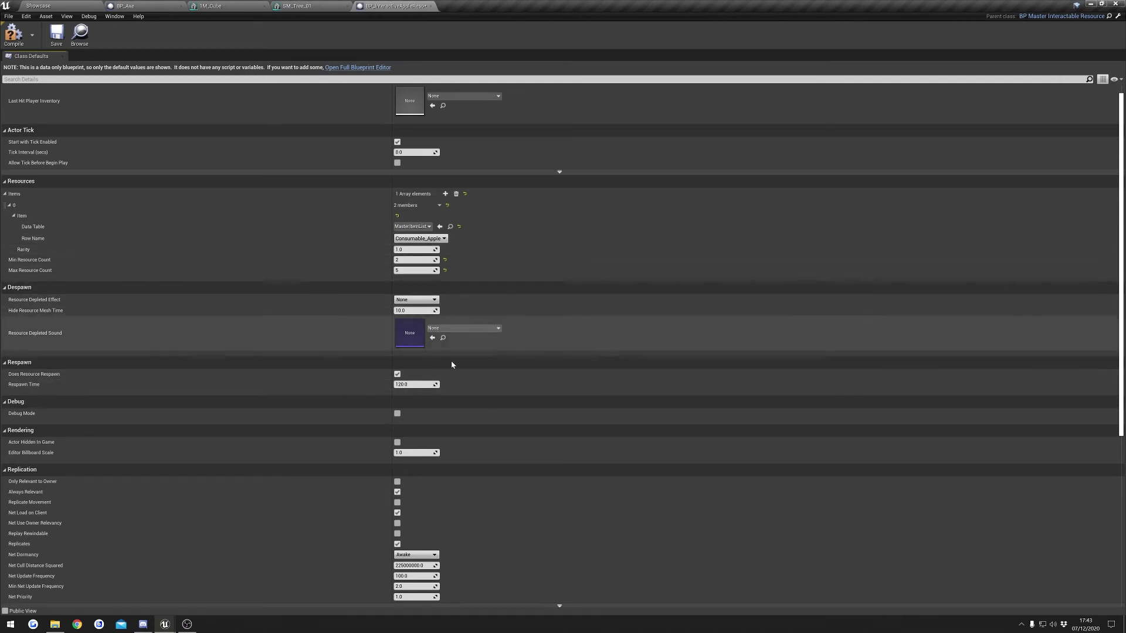
{"action": "scroll", "coordinate": [235, 295], "scroll_direction": "up", "scroll_amount": 1}
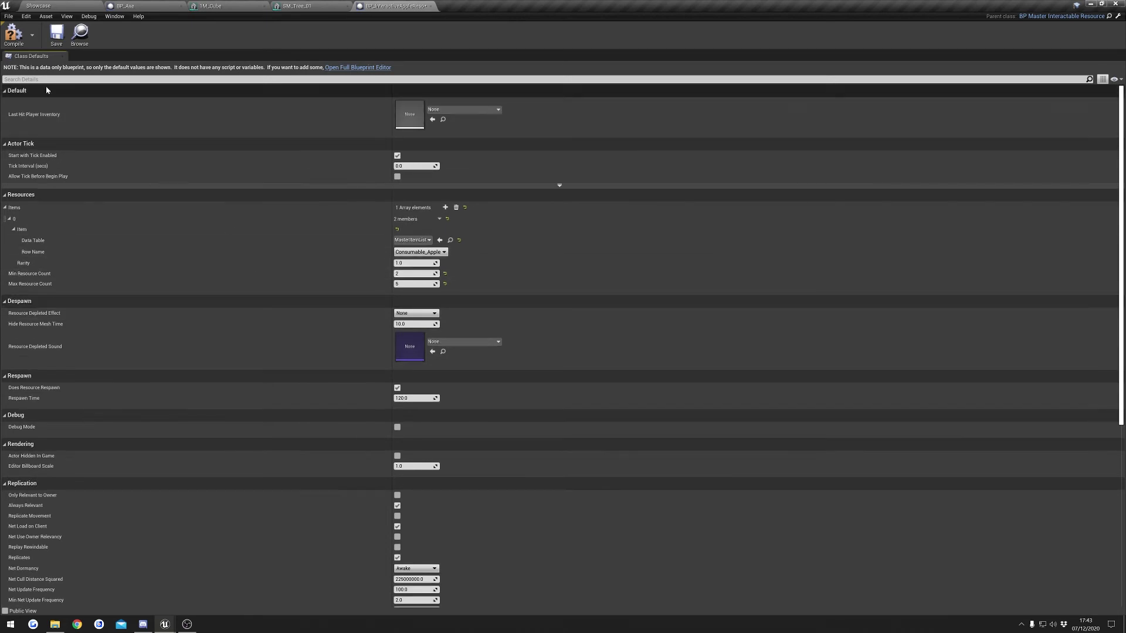
{"action": "left_click", "coordinate": [57, 35]}
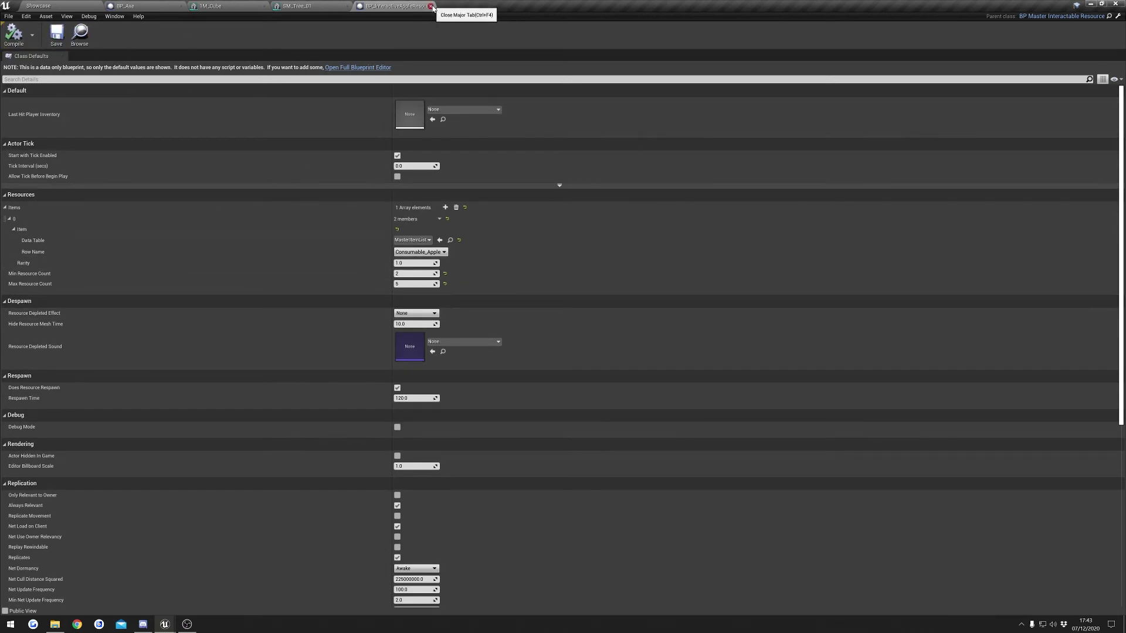
{"action": "left_click", "coordinate": [432, 7]}
{"action": "left_click", "coordinate": [39, 6]}
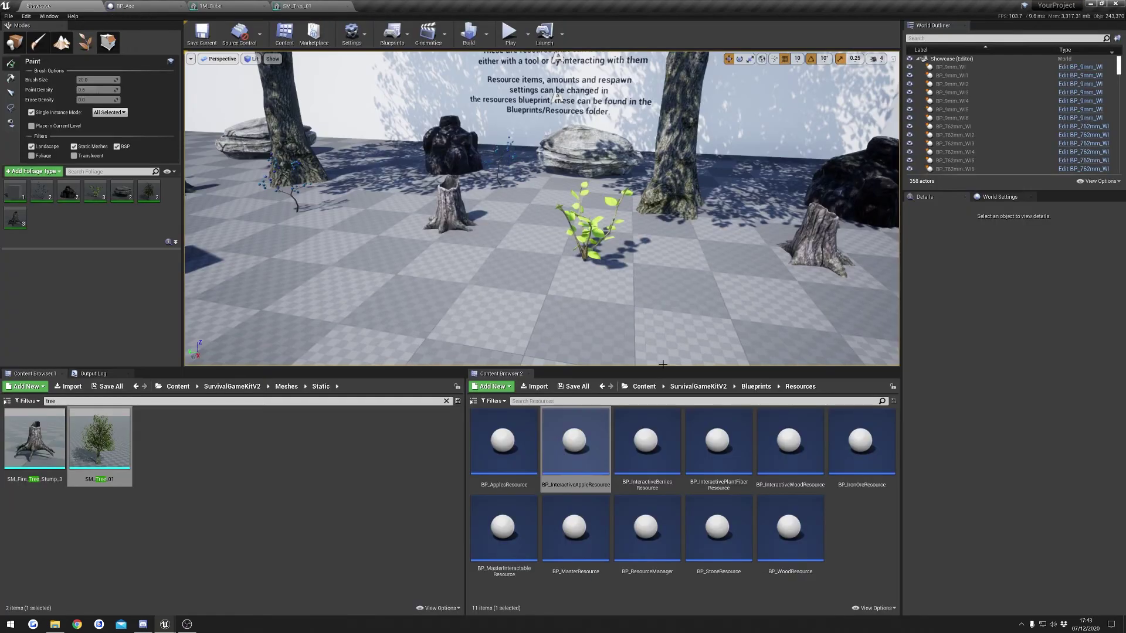
Duplicate BP_InteractiveBerriesResourceComponent in the Components/Foliage folder and name the copy BP_InteractiveApplesResourceComponent.
{"action": "left_click", "coordinate": [756, 387]}
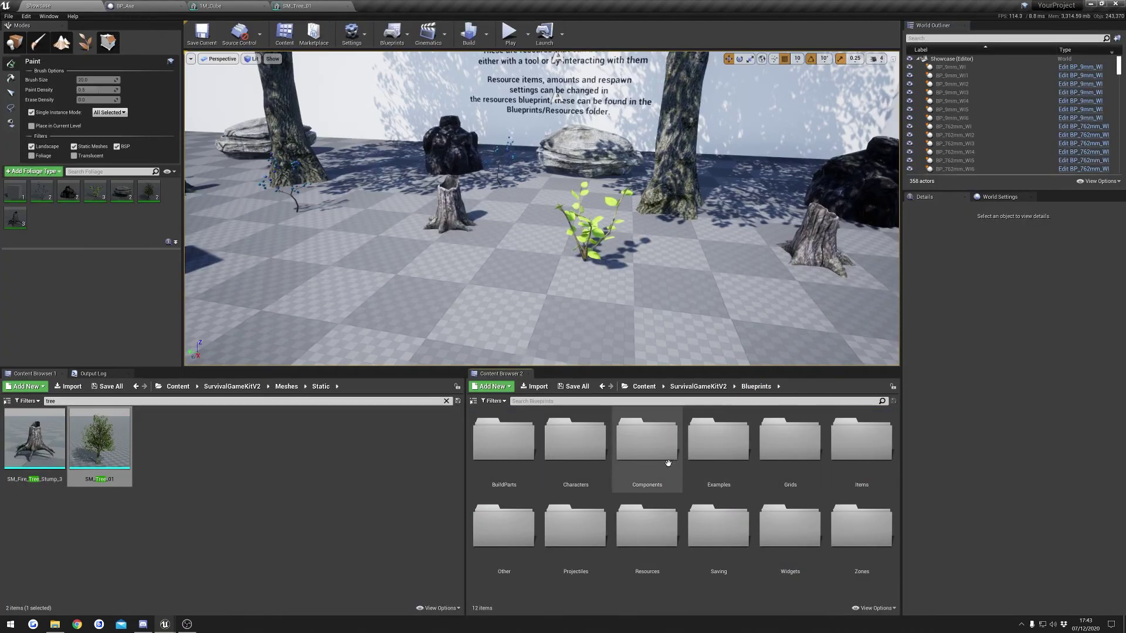
{"action": "double_click", "coordinate": [647, 443]}
{"action": "double_click", "coordinate": [510, 441]}
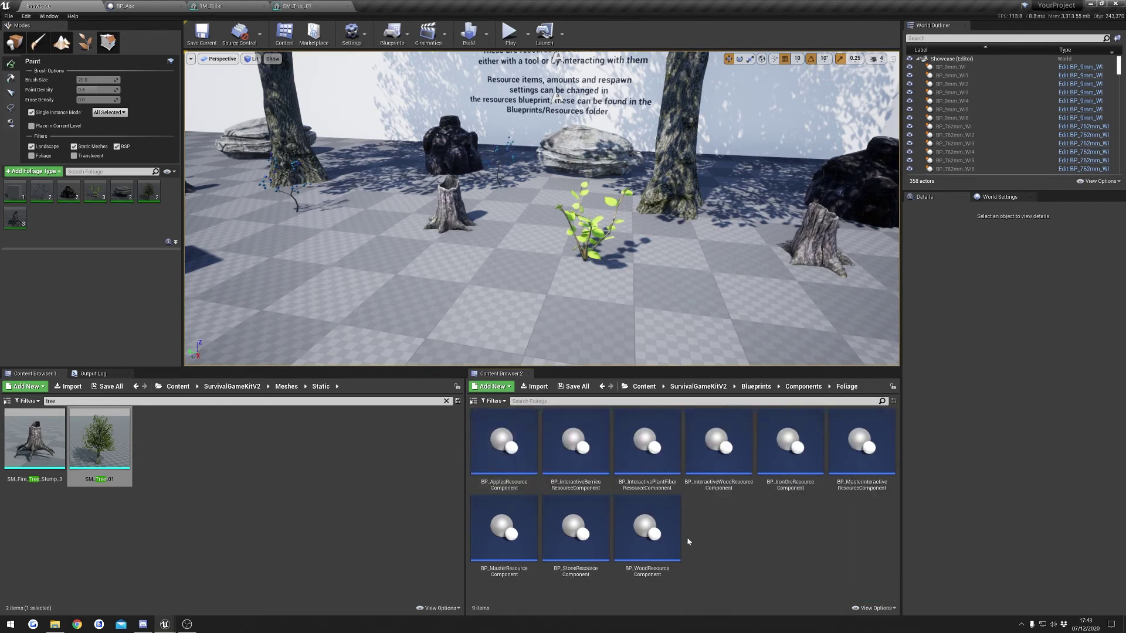
{"action": "right_click", "coordinate": [574, 448]}
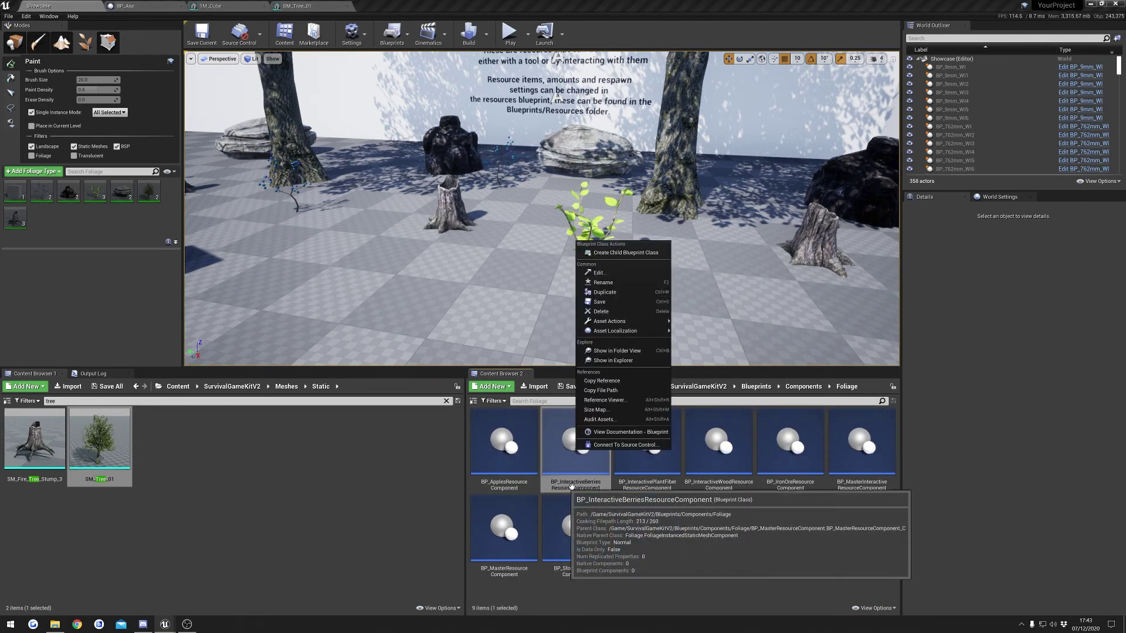
{"action": "left_click", "coordinate": [609, 292]}
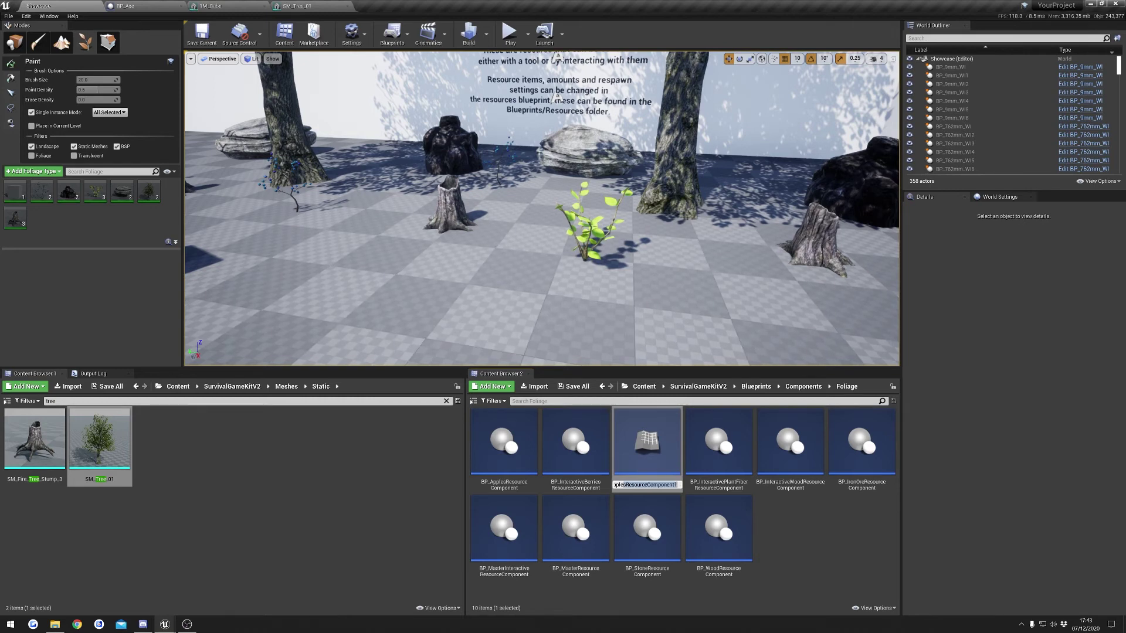
{"action": "key", "text": "BackSpace"}
{"action": "key", "text": "Return"}
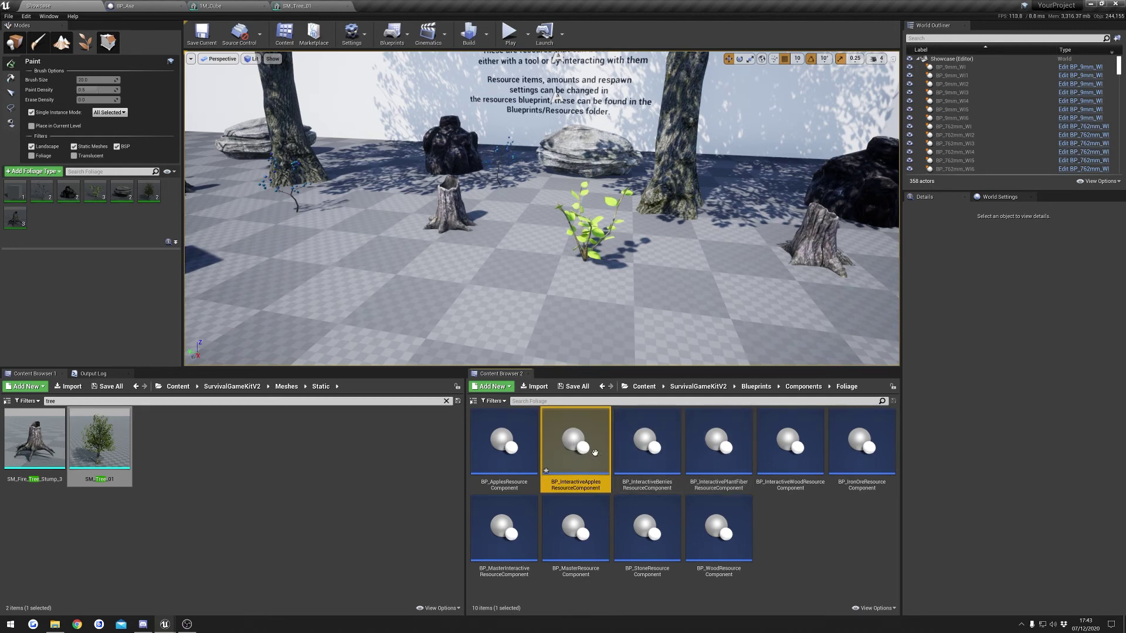
Set the Resource class of BP_InteractiveApplesResourceComponent to BP_InteractiveAppleResource and look through its other defaults.
{"action": "double_click", "coordinate": [575, 445]}
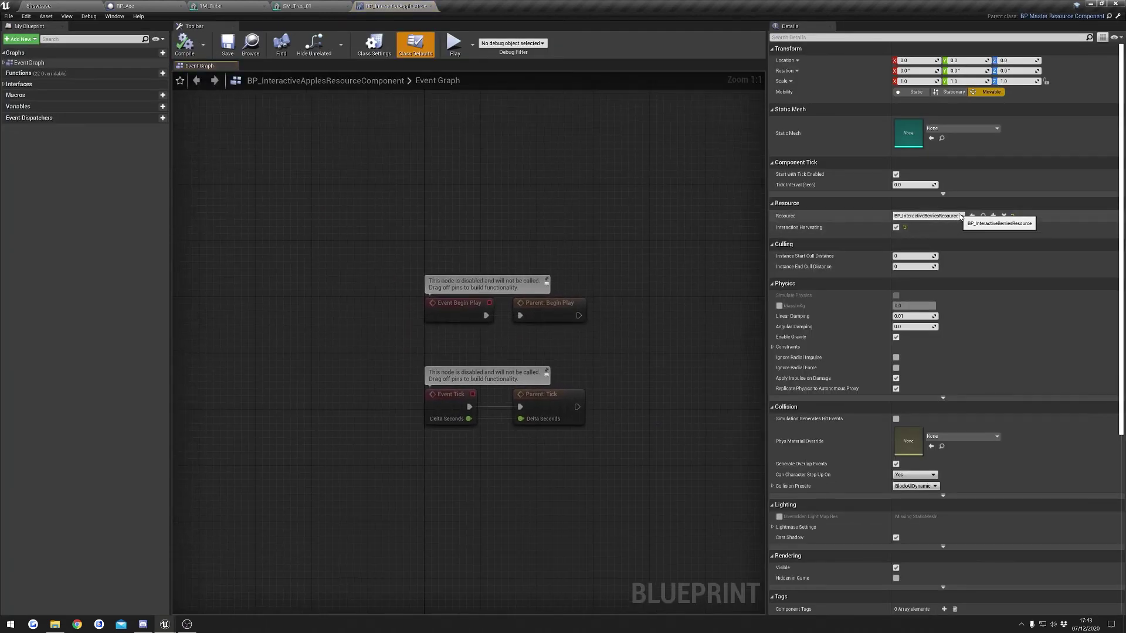
{"action": "left_click", "coordinate": [932, 216]}
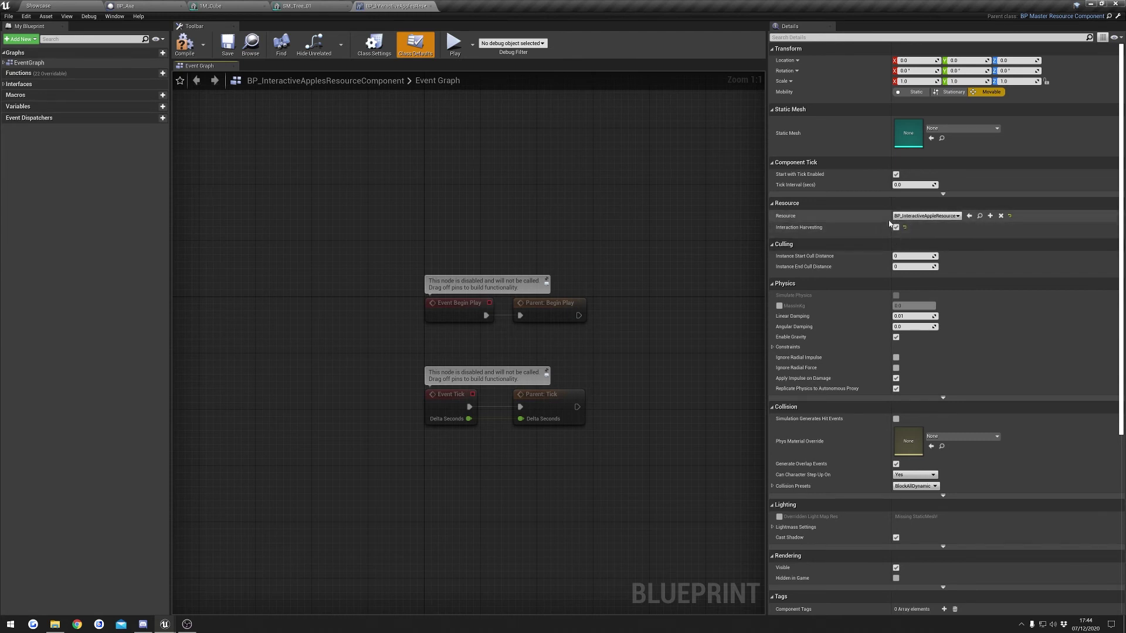
{"action": "scroll", "coordinate": [908, 293], "scroll_direction": "down", "scroll_amount": 5}
{"action": "scroll", "coordinate": [909, 326], "scroll_direction": "down", "scroll_amount": 4}
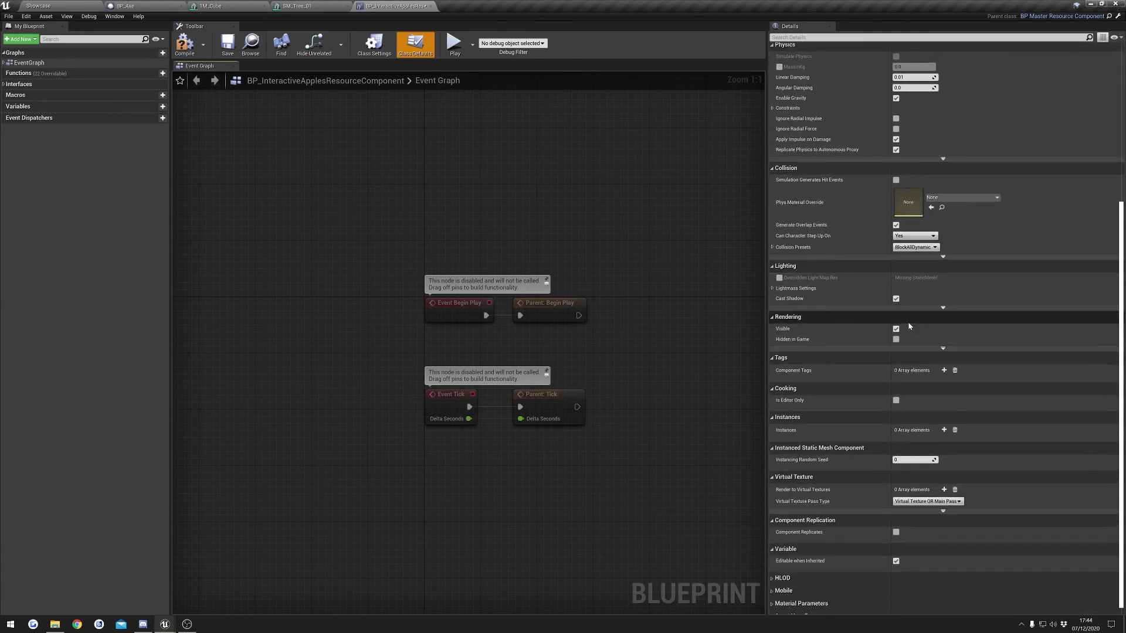
{"action": "scroll", "coordinate": [909, 326], "scroll_direction": "up", "scroll_amount": 9}
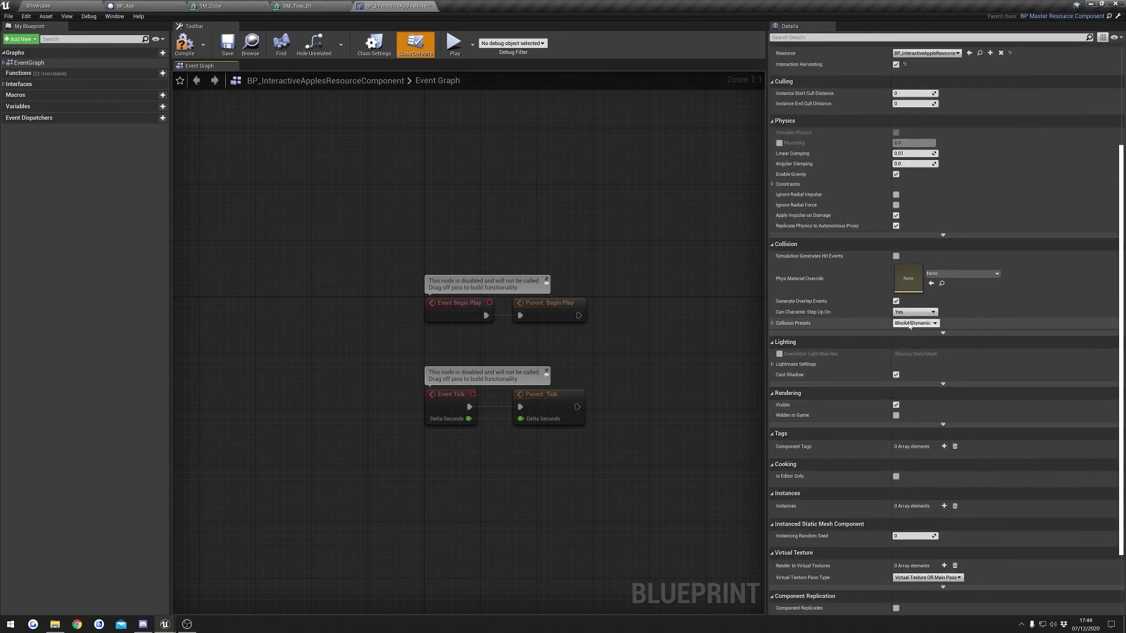
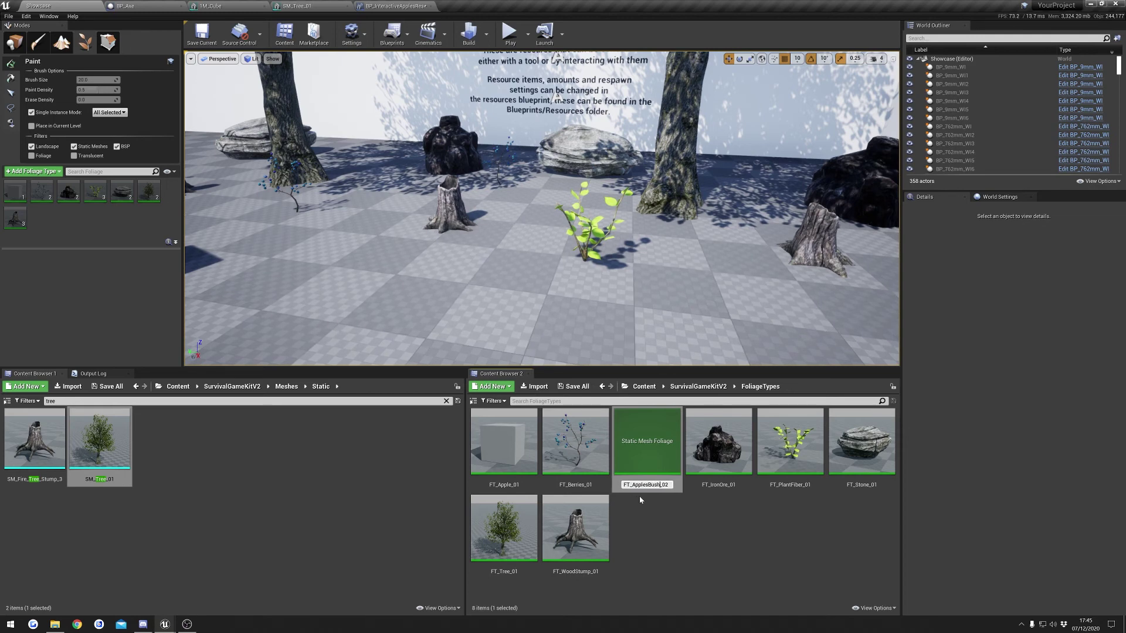
Name the duplicated berries foliage type FT_ApplesBush_01 and set its mesh to SM_Cube.
{"action": "key", "text": "Return"}
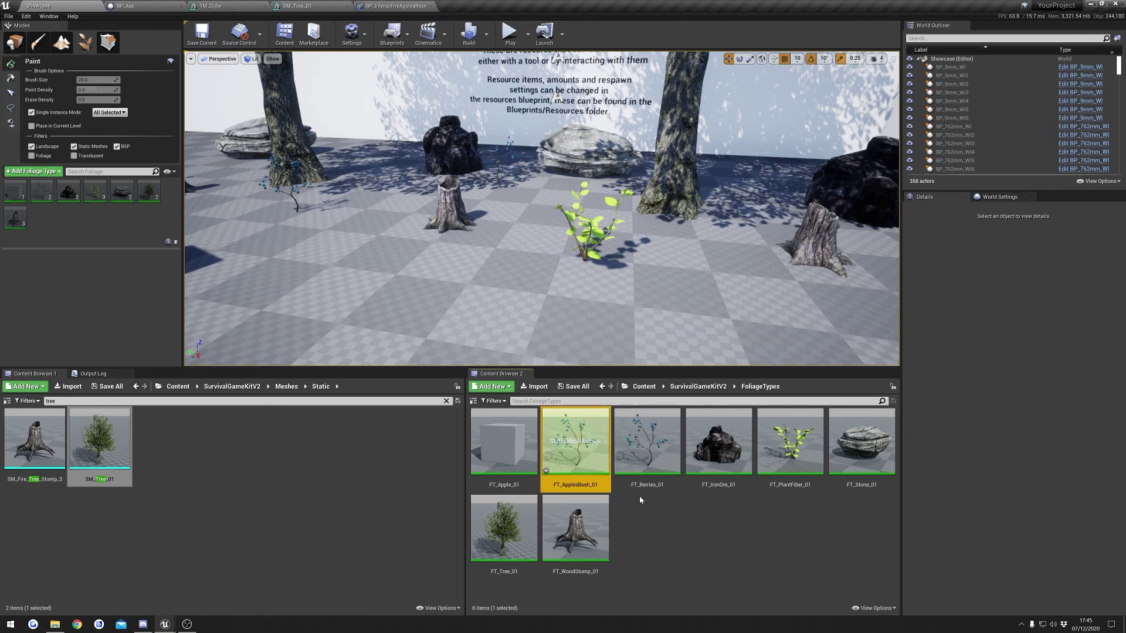
{"action": "double_click", "coordinate": [576, 450]}
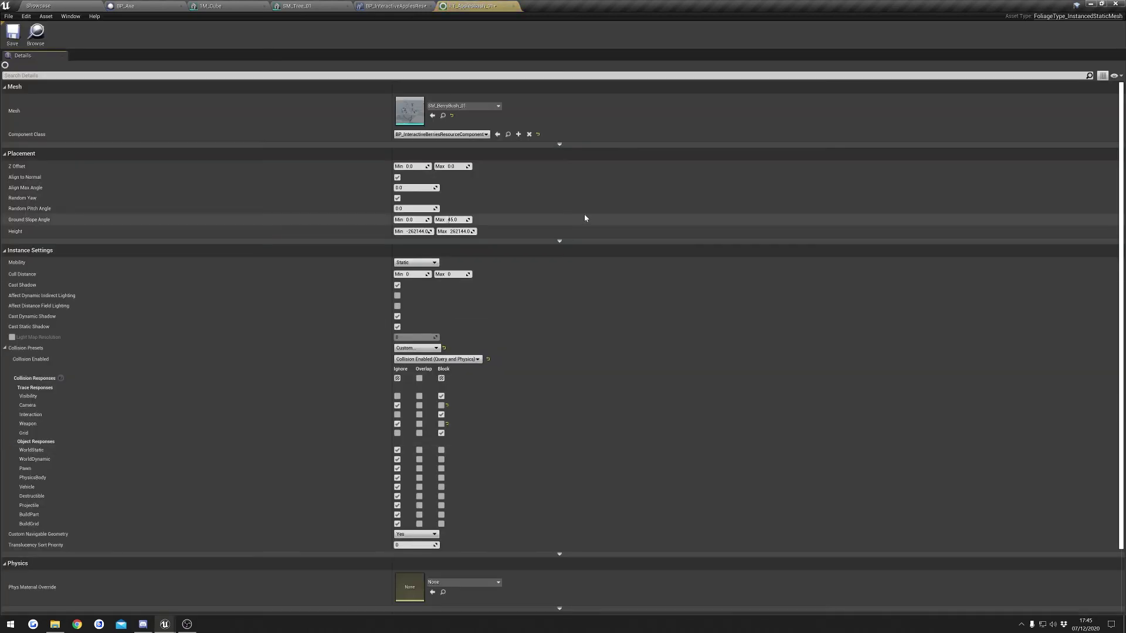
{"action": "left_click", "coordinate": [490, 106]}
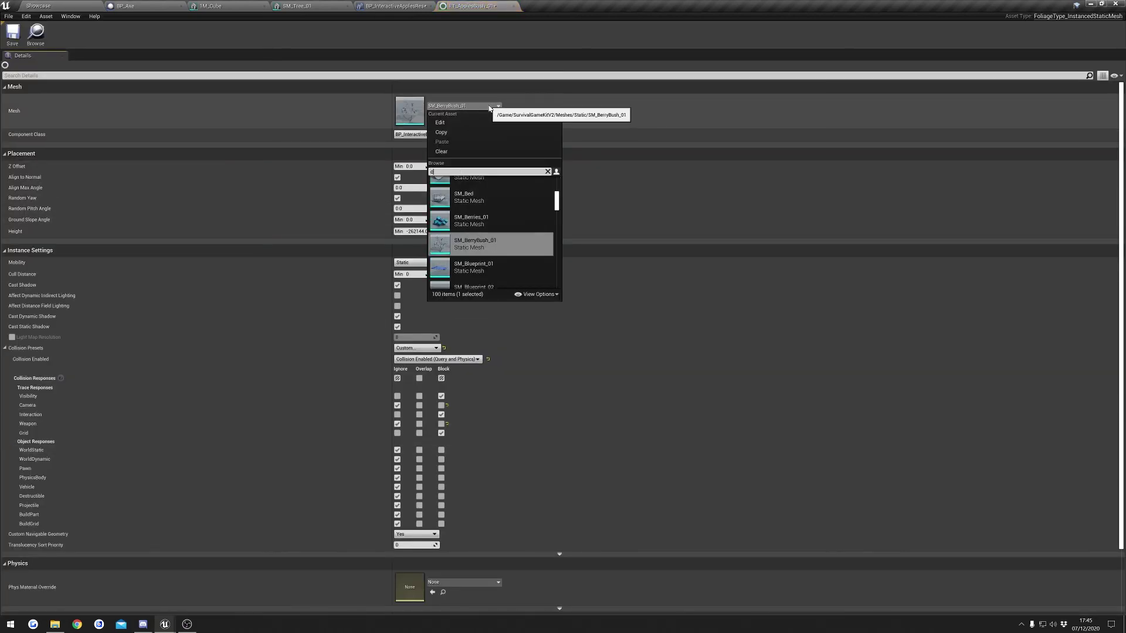
{"action": "type", "text": "cube"}
{"action": "left_click", "coordinate": [464, 188]}
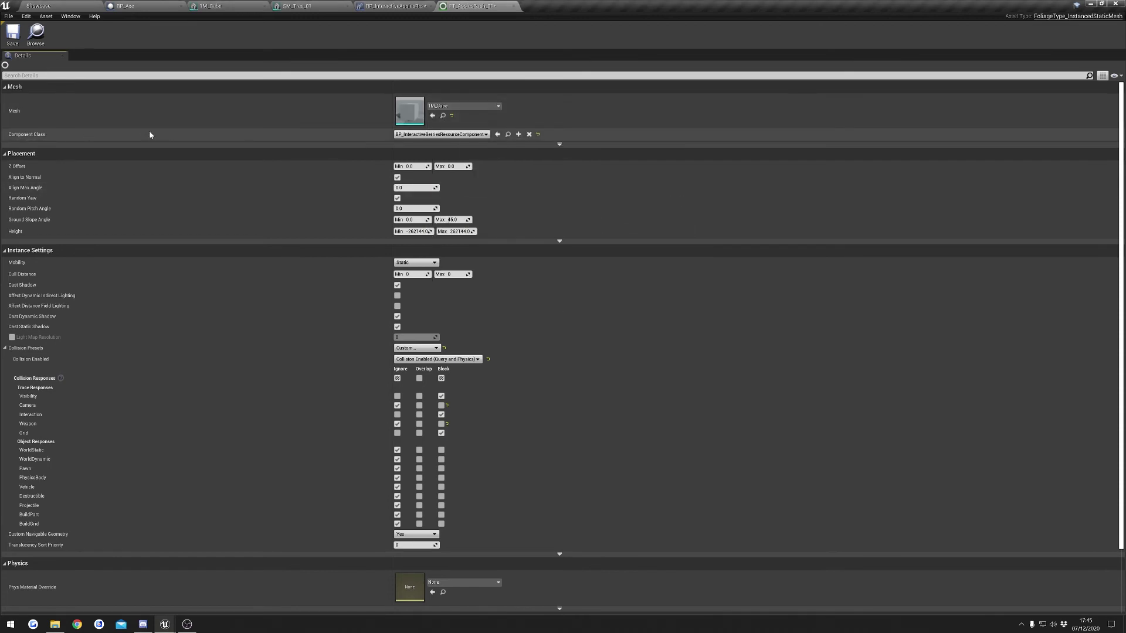
Set the foliage type's component class to BP_InteractiveApplesResourceComponent and review its collision settings.
{"action": "left_click", "coordinate": [434, 134]}
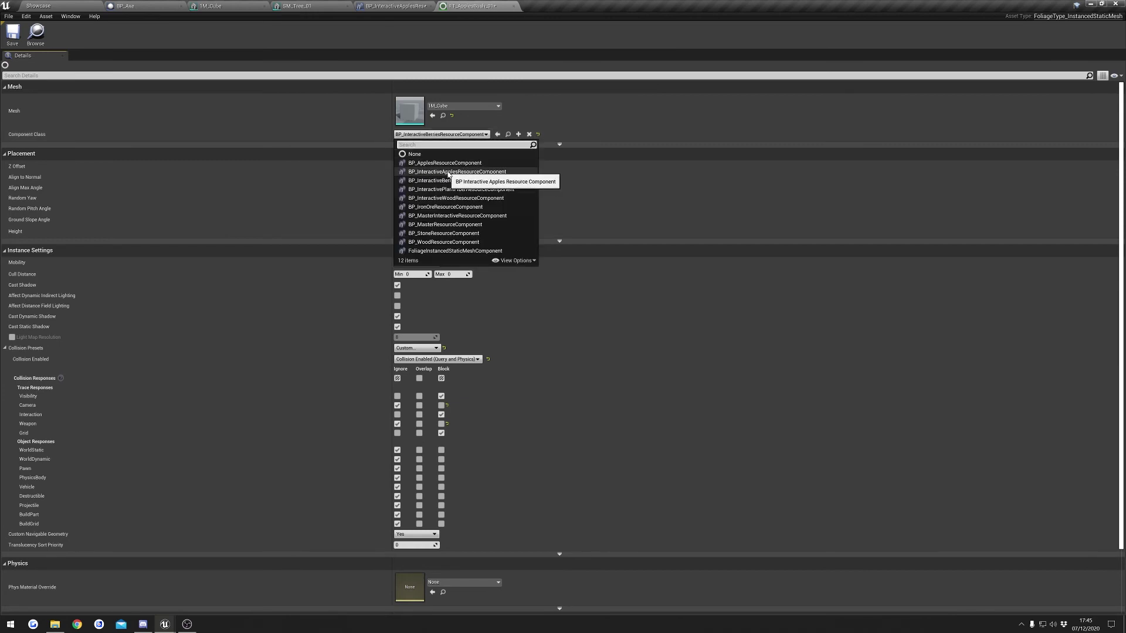
{"action": "left_click", "coordinate": [477, 172]}
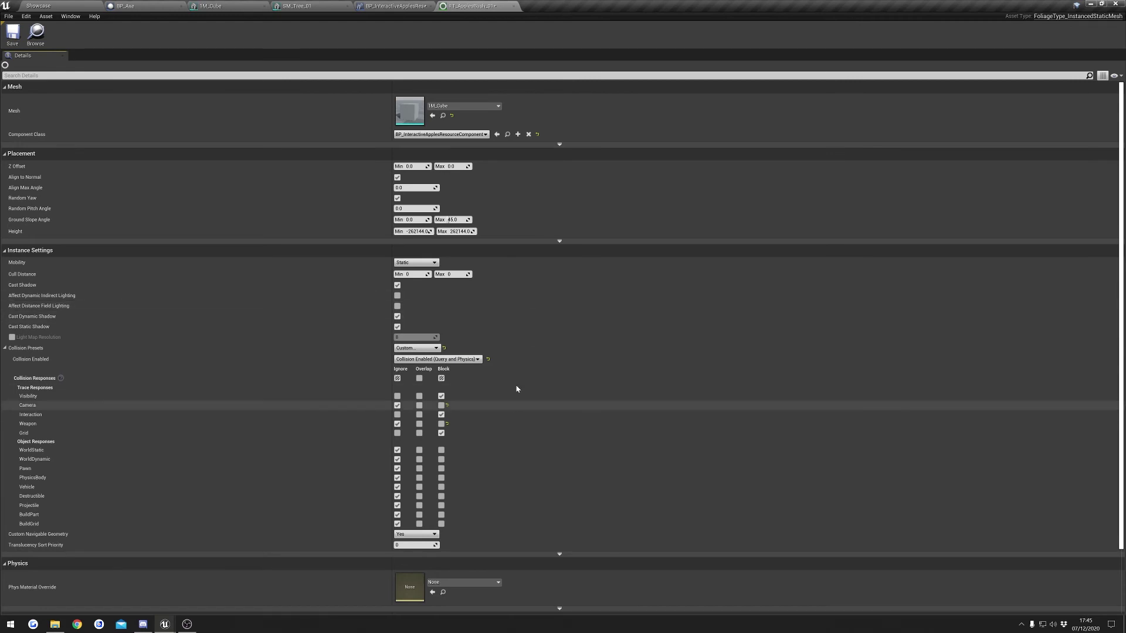
{"action": "scroll", "coordinate": [469, 378], "scroll_direction": "down", "scroll_amount": 2}
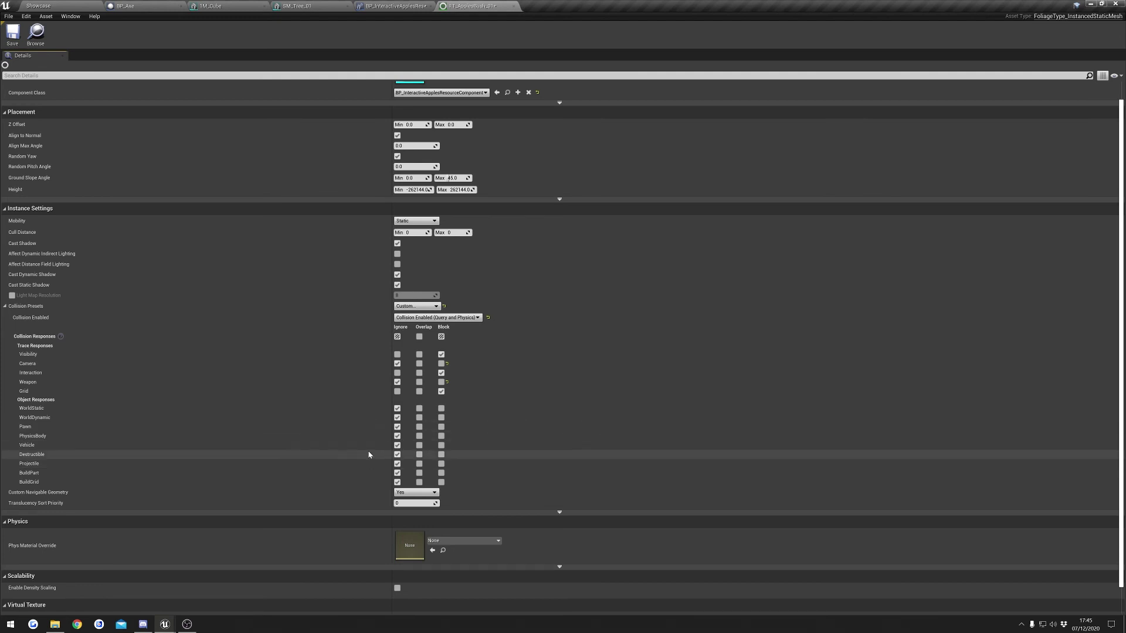
{"action": "scroll", "coordinate": [369, 454], "scroll_direction": "up", "scroll_amount": 2}
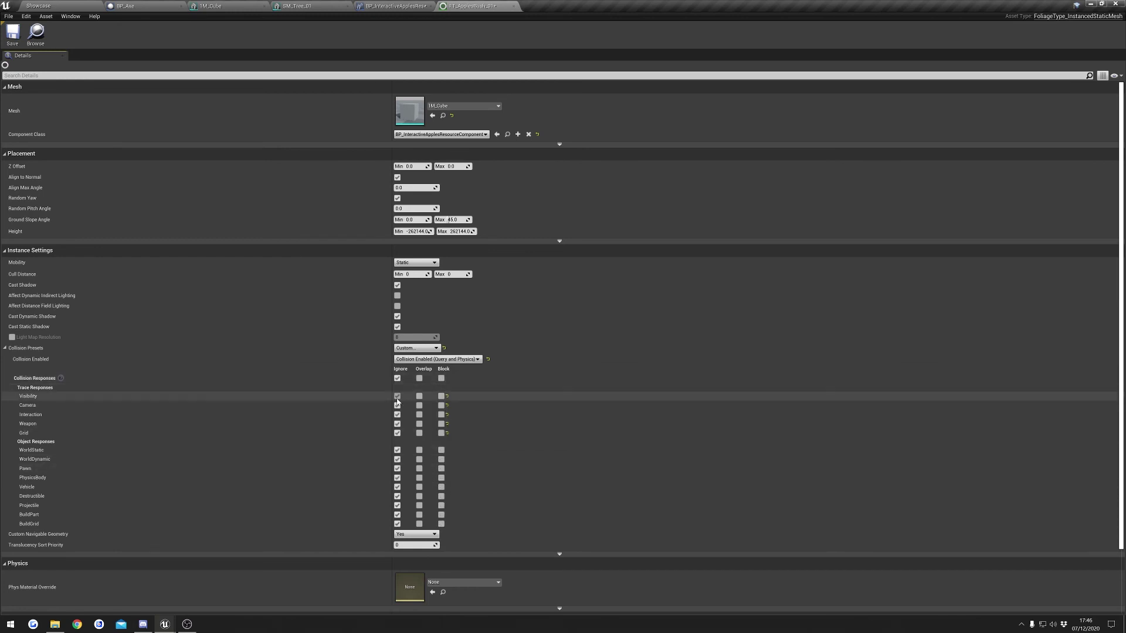
Set the Interaction, Grid and Visibility collision responses of the apple bush foliage type to Block.
{"action": "left_click", "coordinate": [441, 415]}
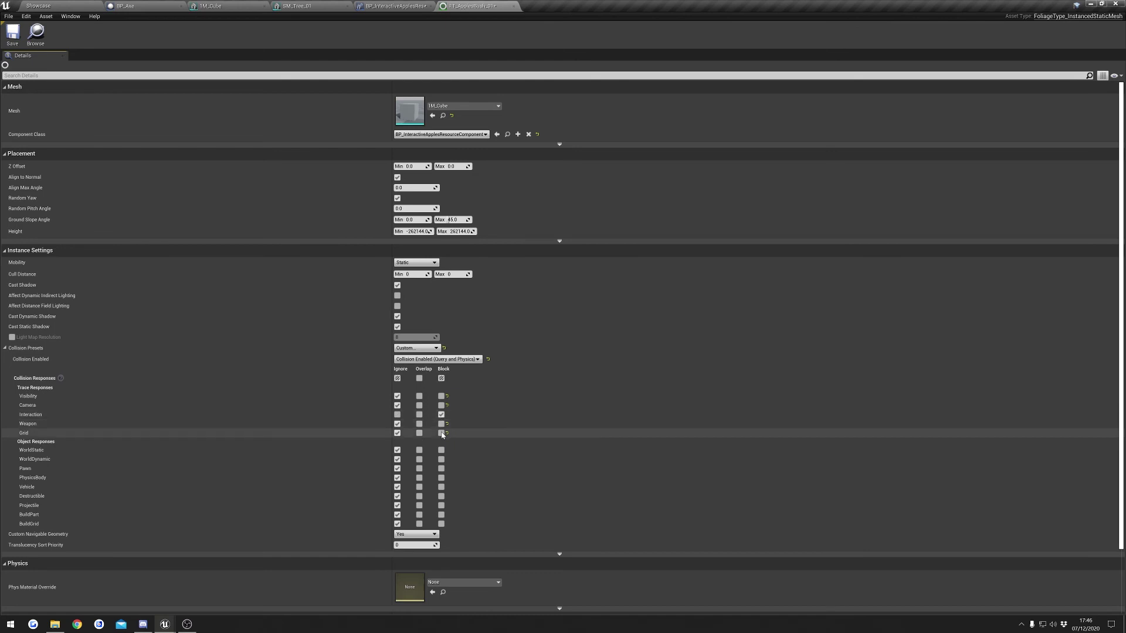
{"action": "left_click", "coordinate": [441, 432]}
{"action": "left_click", "coordinate": [441, 397]}
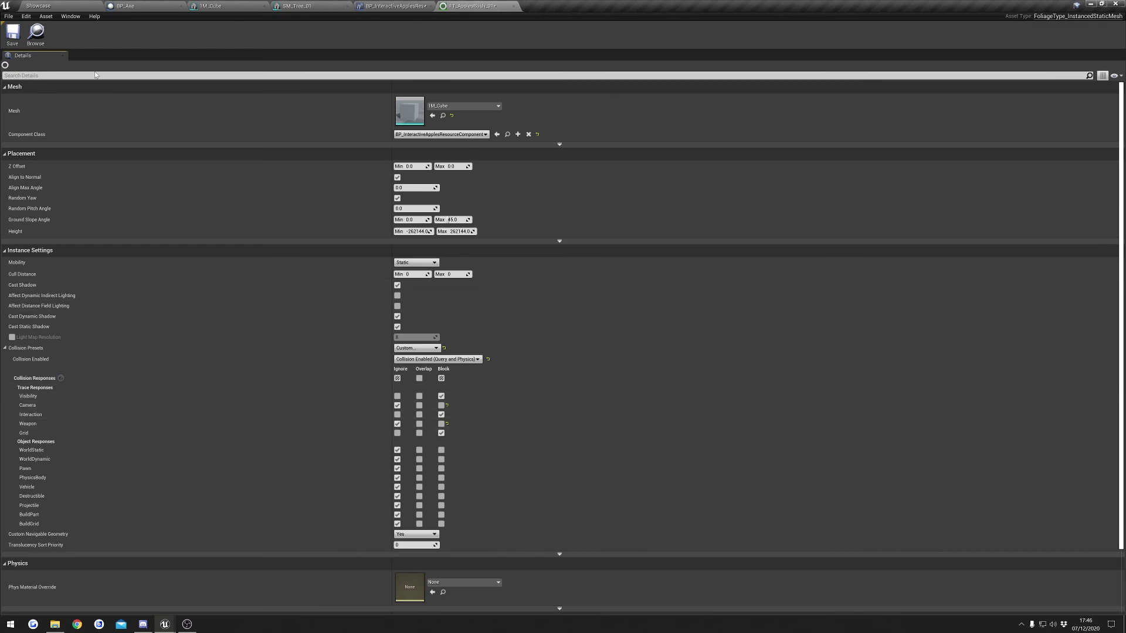
Add FT_ApplesBush_01 to the Showcase level's foliage palette and place a single instance on the floor in front of the tree stump.
{"action": "left_click", "coordinate": [62, 8]}
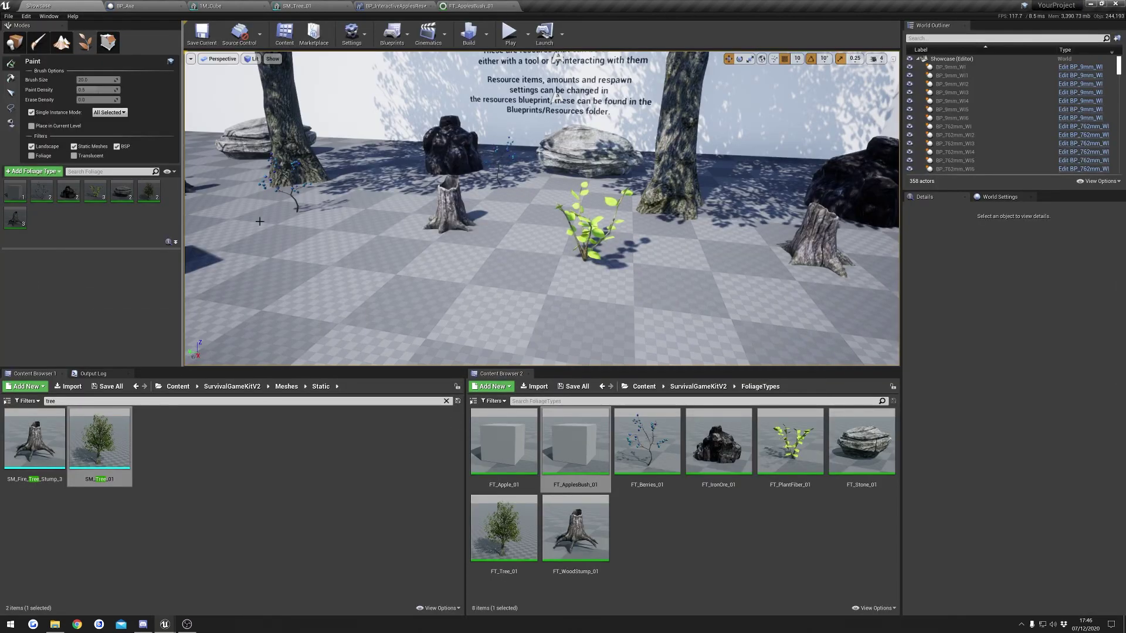
{"action": "left_click_drag", "start_coordinate": [561, 437], "coordinate": [57, 223]}
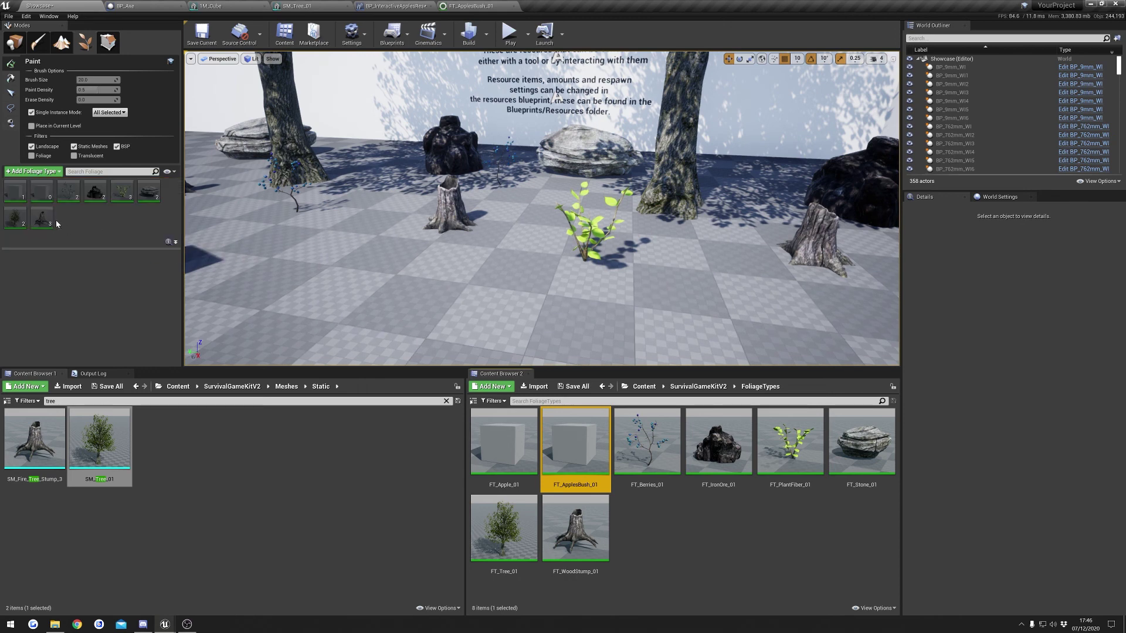
{"action": "left_click", "coordinate": [33, 186]}
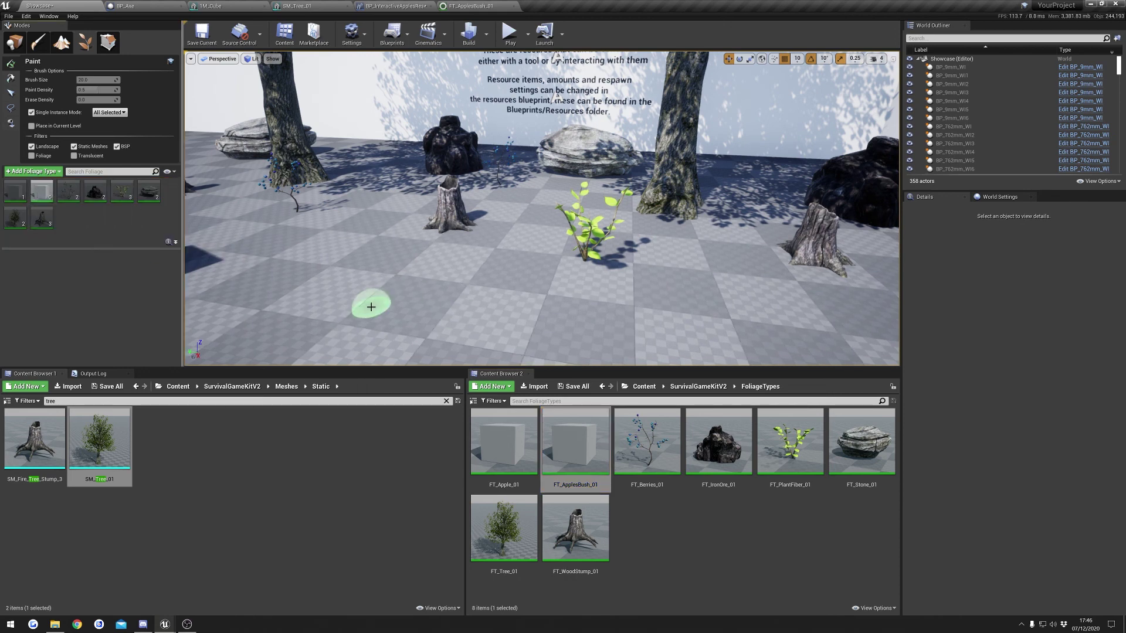
{"action": "left_click", "coordinate": [381, 307]}
{"action": "scroll", "coordinate": [440, 297], "scroll_direction": "up", "scroll_amount": 5}
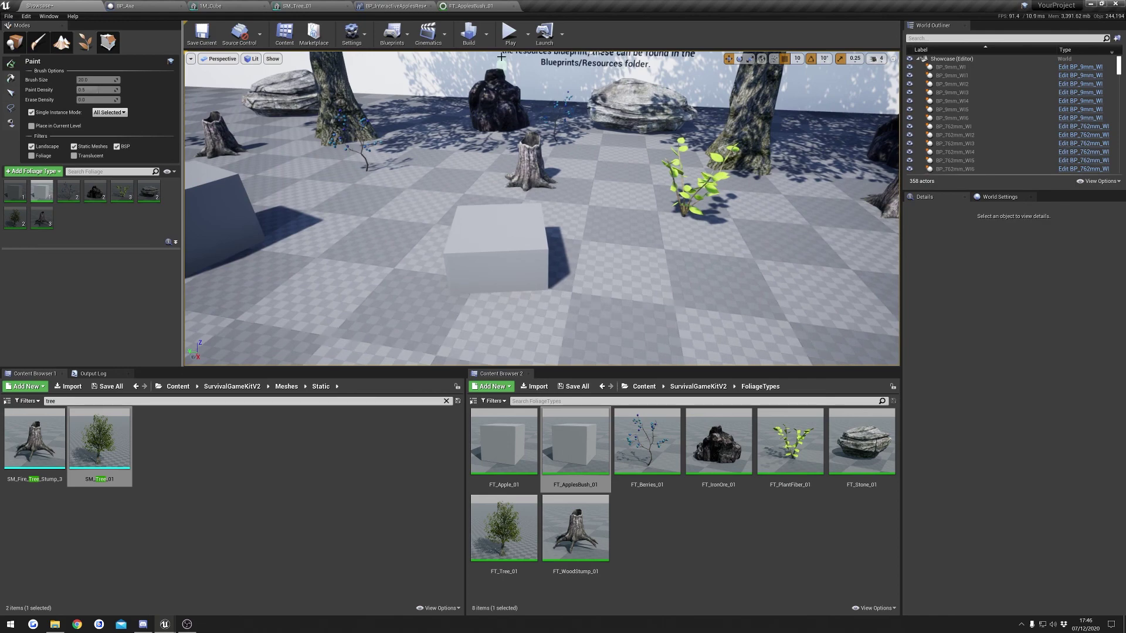
Playtest the level: collect from the placed apple bush, check the inventory for the apples, and end the session.
{"action": "left_click", "coordinate": [510, 33]}
{"action": "key", "text": "w"}
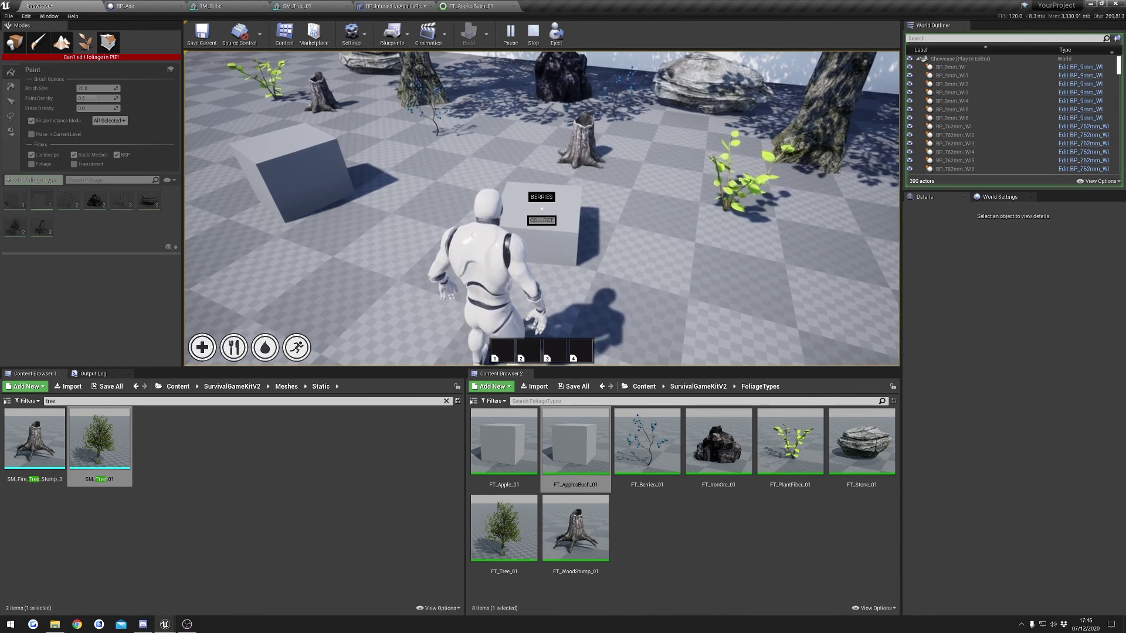
{"action": "key", "text": "e"}
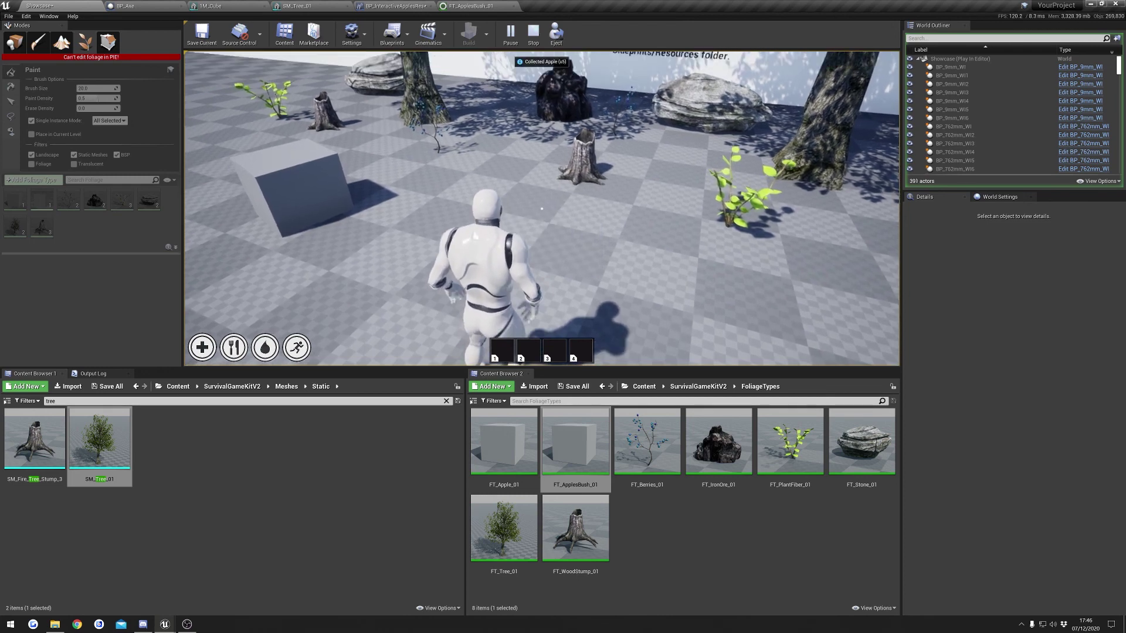
{"action": "key", "text": "Tab"}
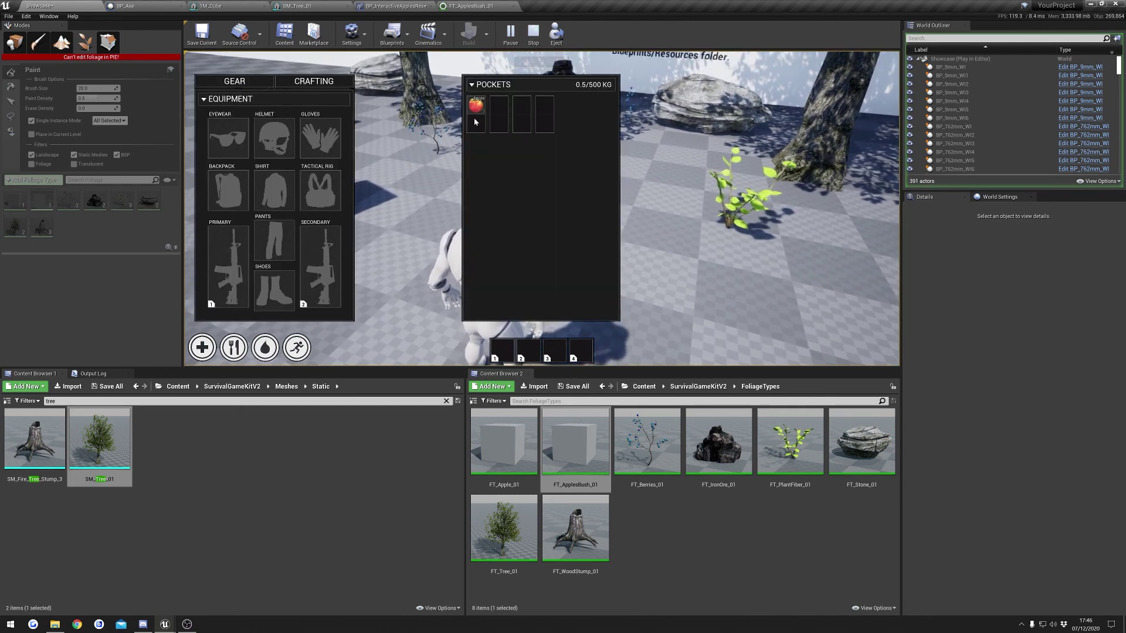
{"action": "key", "text": "Tab"}
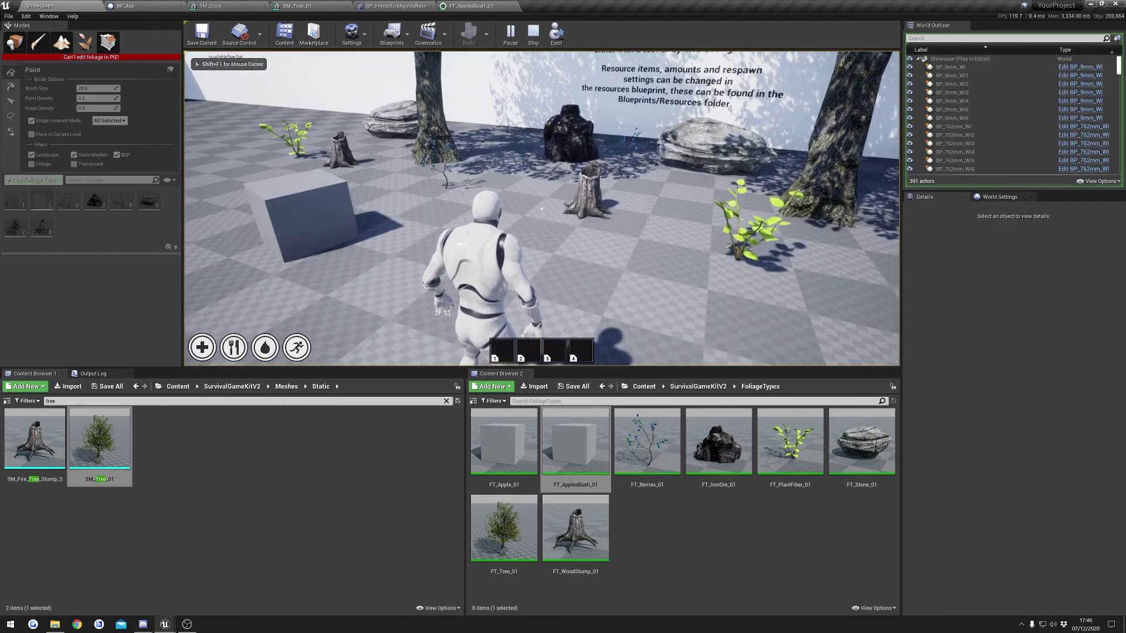
{"action": "key", "text": "Escape"}
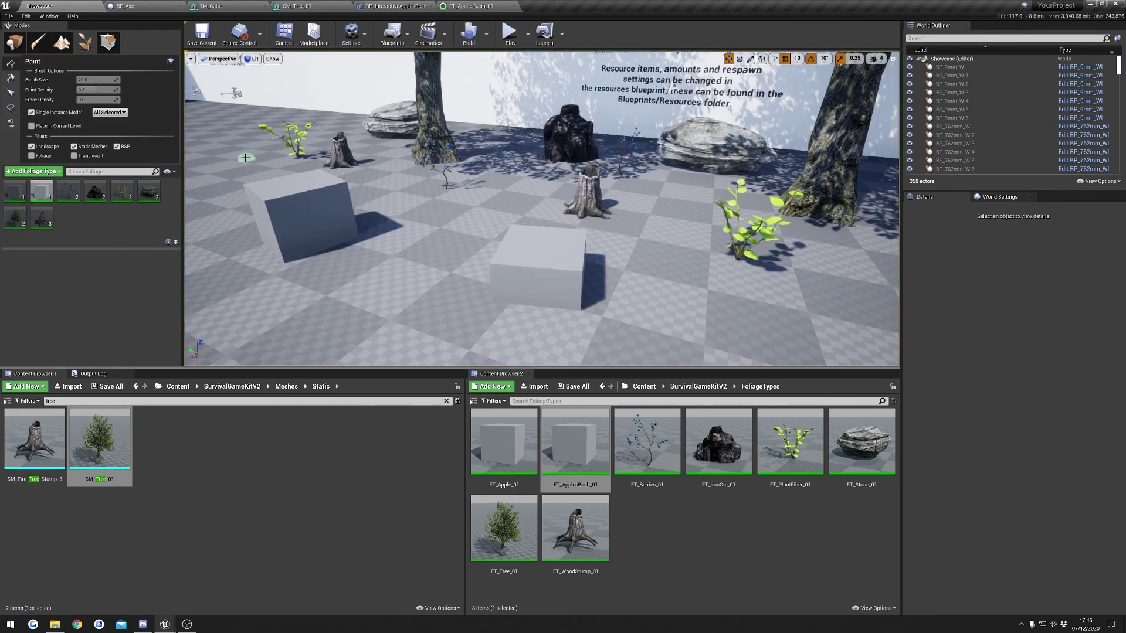
Open BP_InteractiveAppleResource from the Blueprints/Resources folder and set its Interact Name to APPLE.
{"action": "left_click", "coordinate": [699, 387]}
{"action": "double_click", "coordinate": [575, 437]}
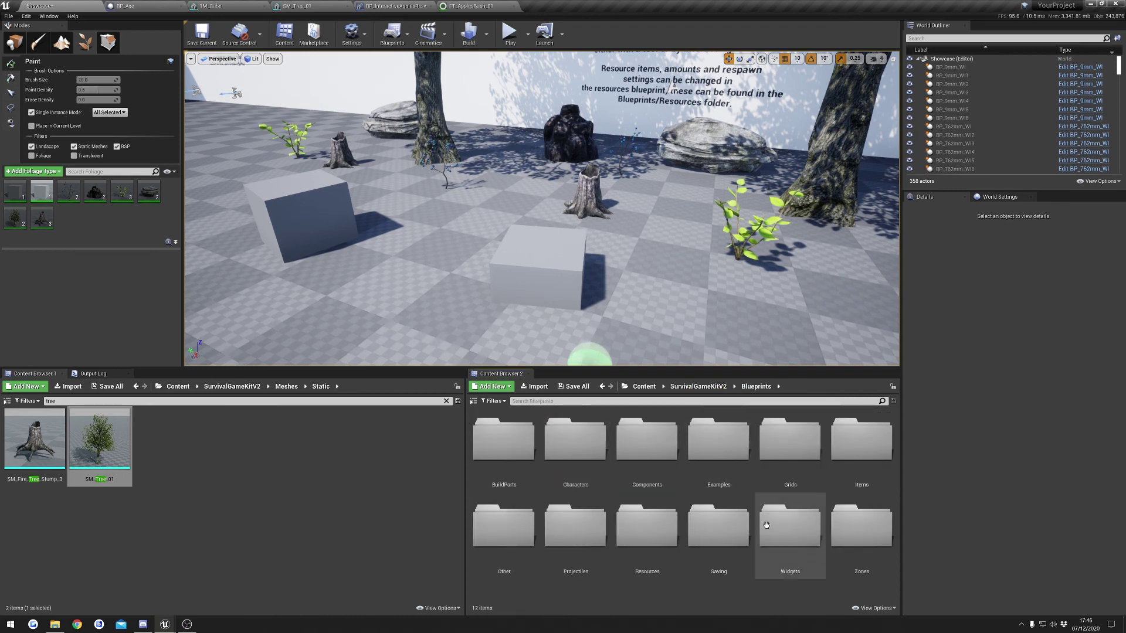
{"action": "double_click", "coordinate": [647, 526]}
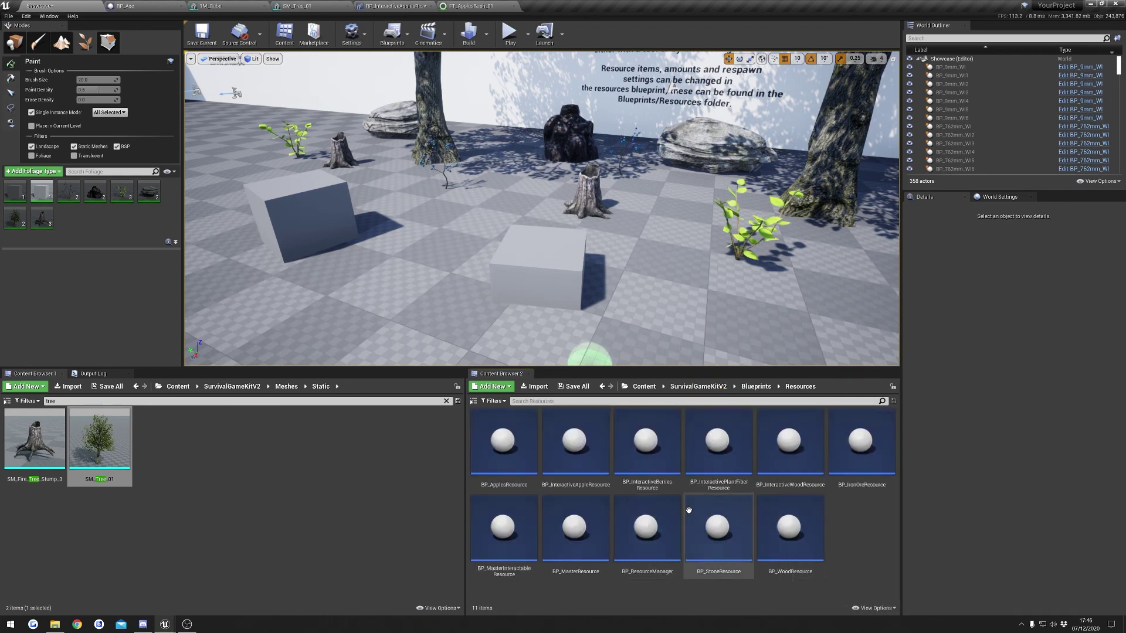
{"action": "double_click", "coordinate": [597, 438]}
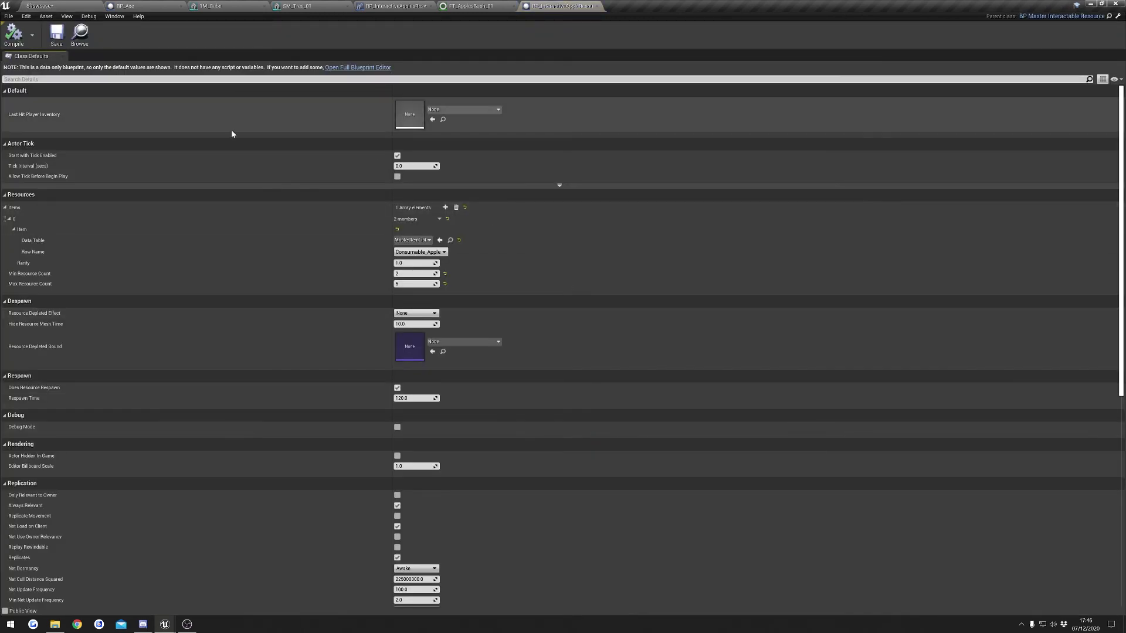
{"action": "type", "text": "name"}
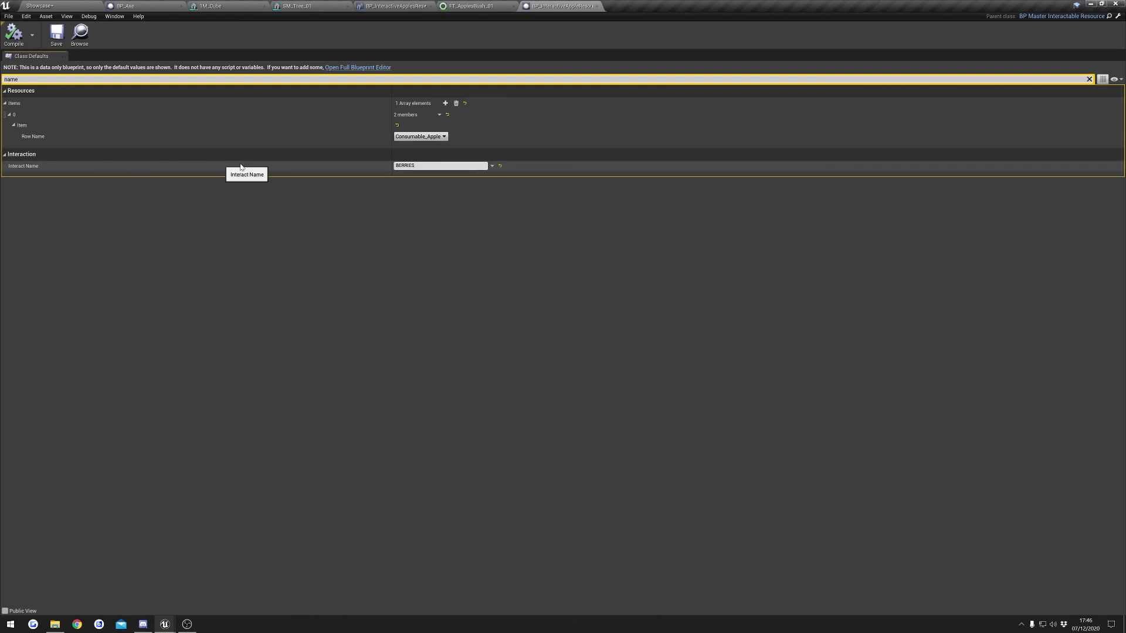
{"action": "left_click", "coordinate": [403, 166]}
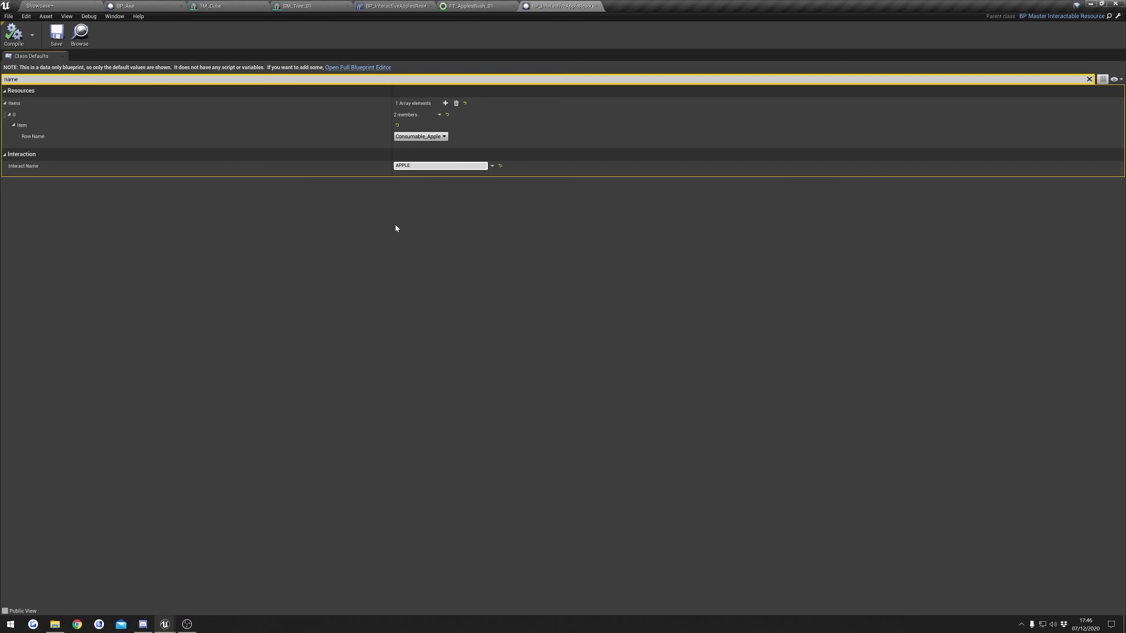
Playtest the Showcase level again to check the interaction name on the apple bush.
{"action": "left_click", "coordinate": [50, 7]}
{"action": "left_click", "coordinate": [509, 32]}
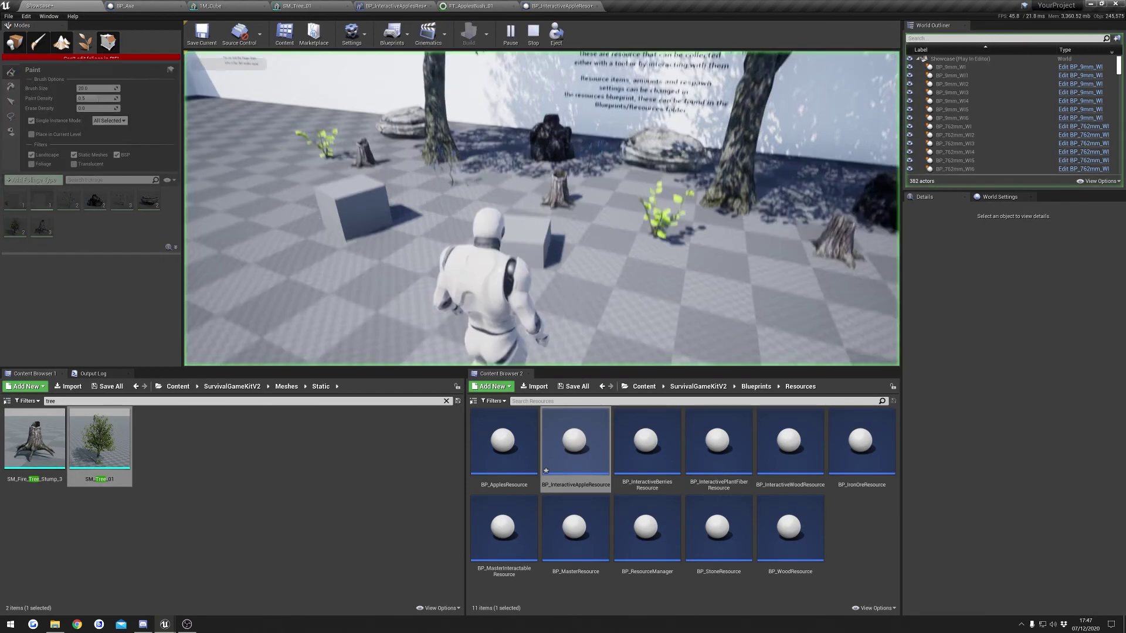